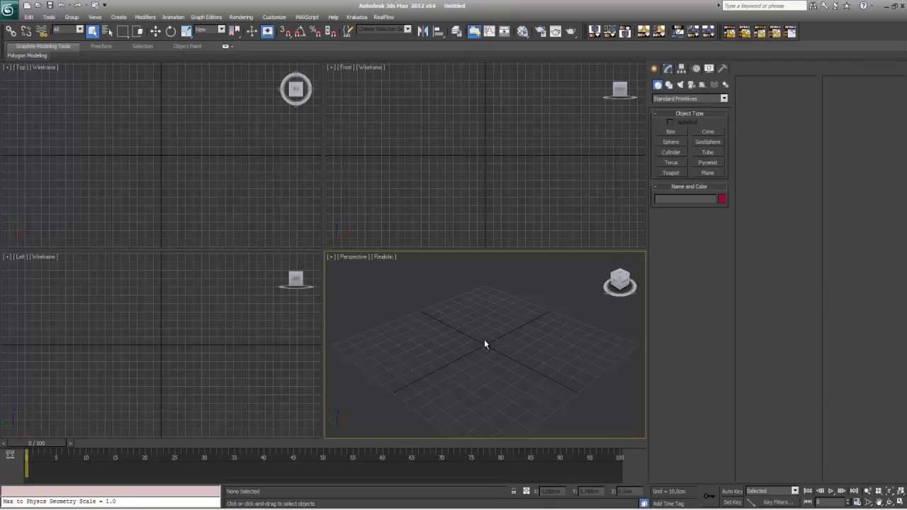
Draw a sphere at the centre of the Perspective grid.
left_click(674, 144)
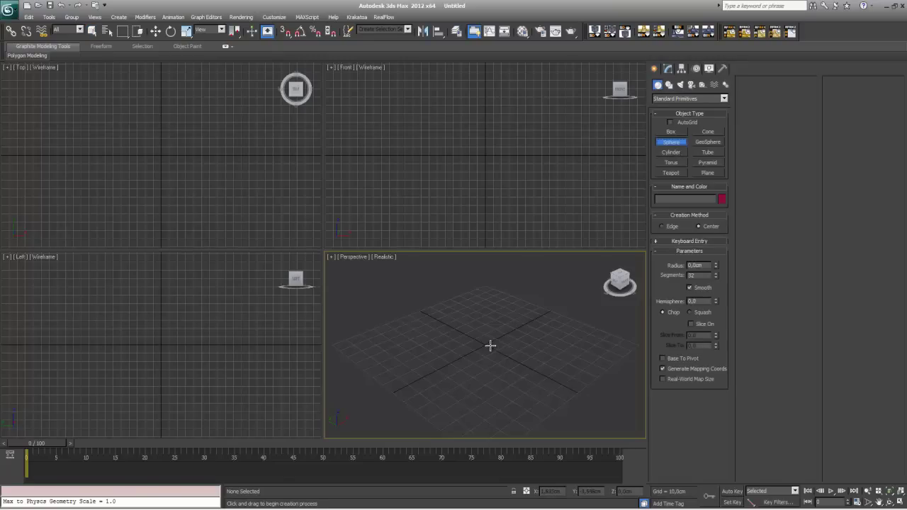
left_click_drag(488, 345, 504, 380)
right_click(547, 380)
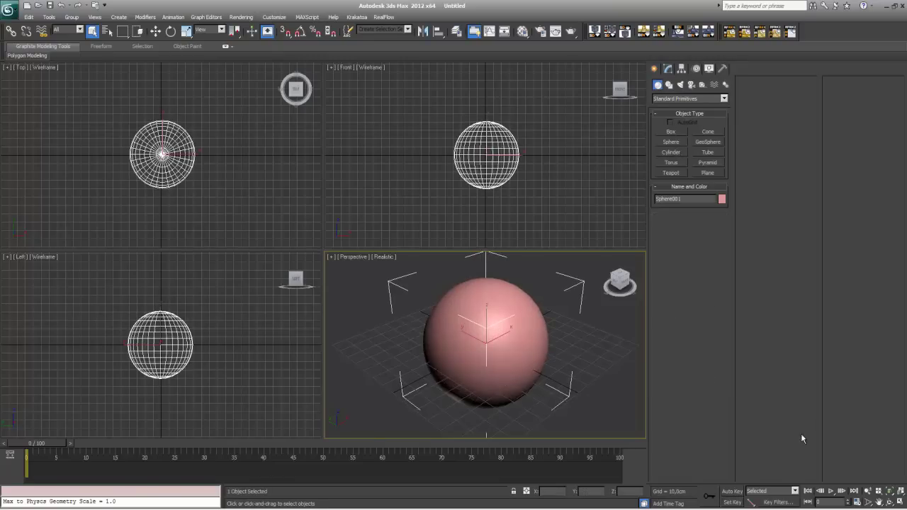
Maximize the Perspective view and position the sphere at X 0, Y 0 with the Move Type-In.
left_click(901, 501)
key("w")
key("F12")
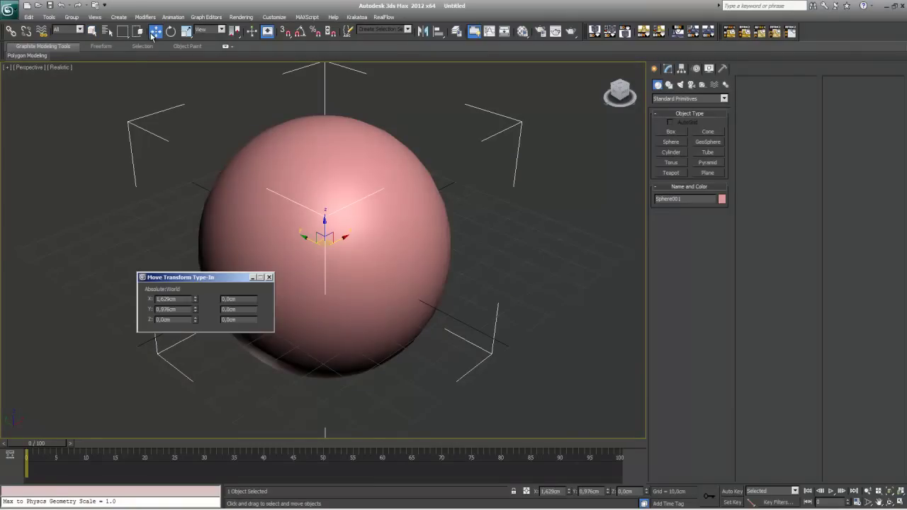
double_click(182, 300)
type("0")
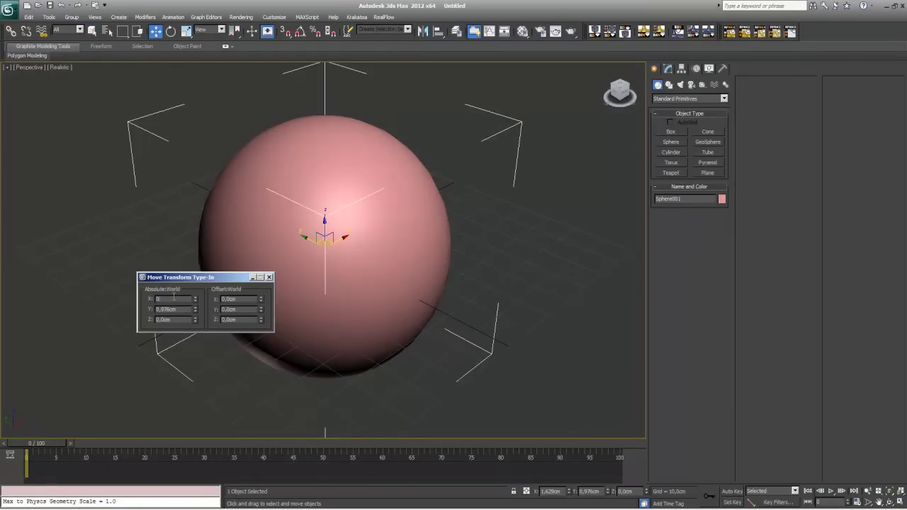
key("Return")
type("0")
key("Return")
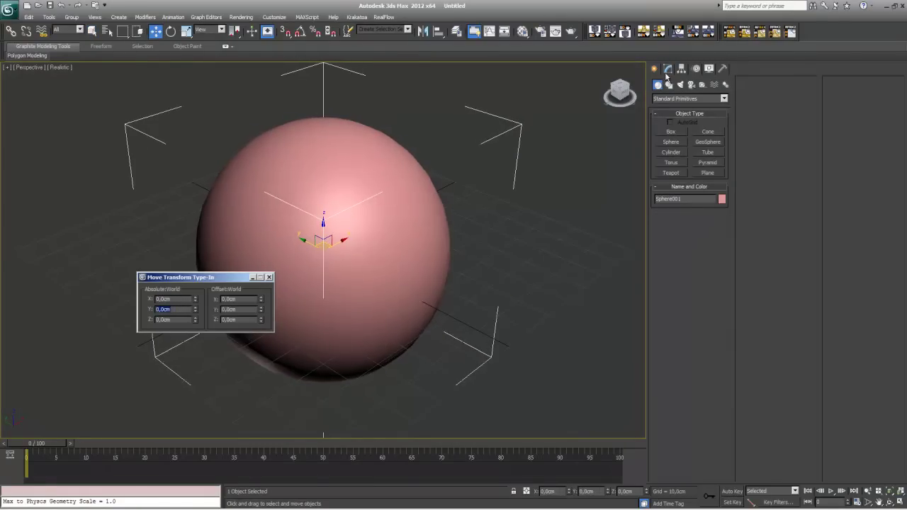
Raise the sphere's segments to 64.
left_click(667, 69)
type("64")
key("Return")
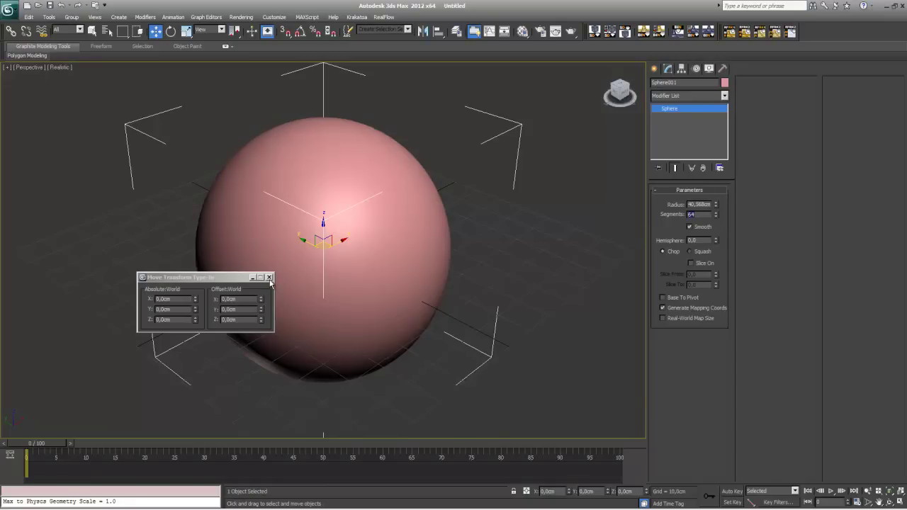
Turn on Edged Faces and recentre the sphere in the viewport.
left_click(269, 277)
key("F4")
middle_click_drag(373, 222, 399, 222)
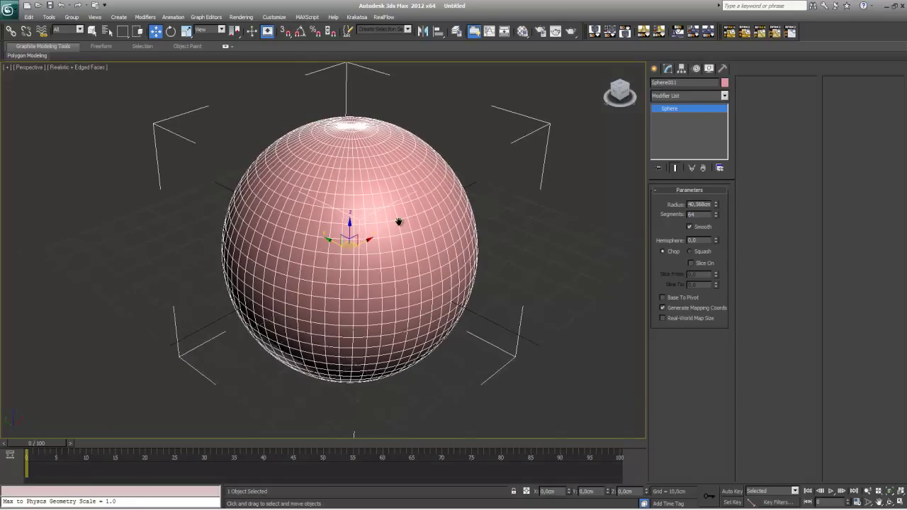
scroll(399, 222, "down", 3)
scroll(400, 219, "down", 2)
middle_click_drag(387, 291, 451, 283)
scroll(429, 290, "up", 3)
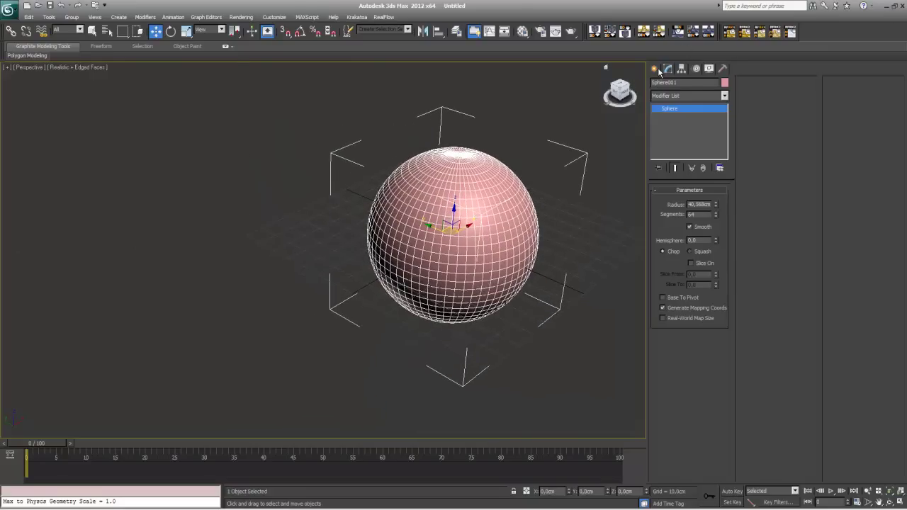
Draw a PF Source emitter to the left of the sphere.
left_click(653, 70)
left_click(660, 101)
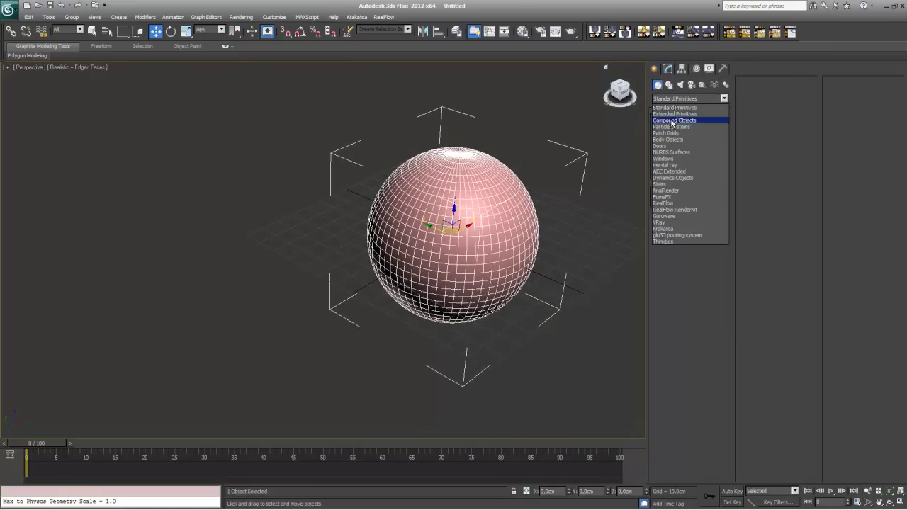
left_click(675, 126)
left_click(671, 132)
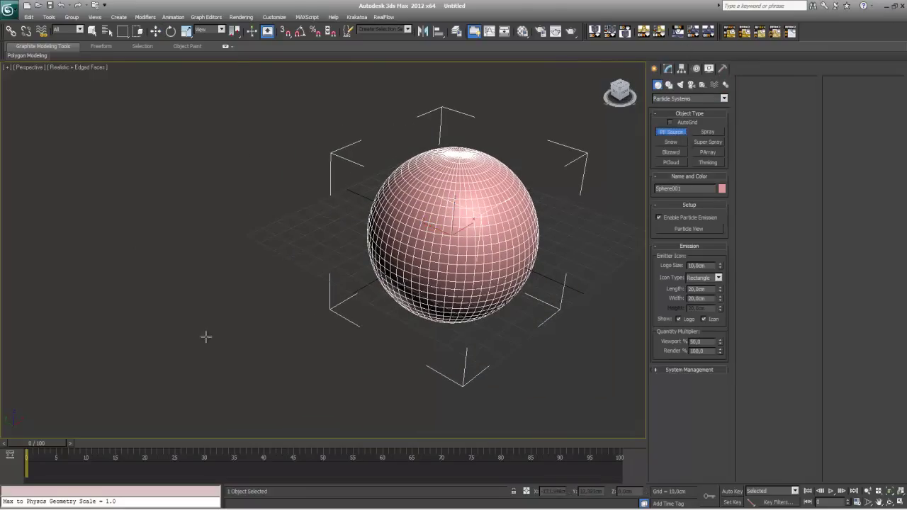
left_click_drag(177, 281, 170, 352)
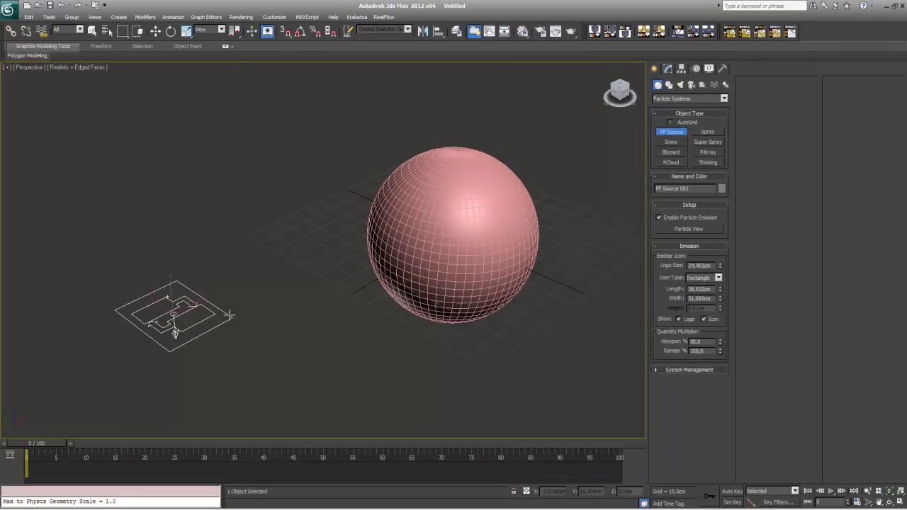
left_click(669, 69)
In Particle View, delete the Position Icon, Speed and Rotation operators.
left_click(688, 213)
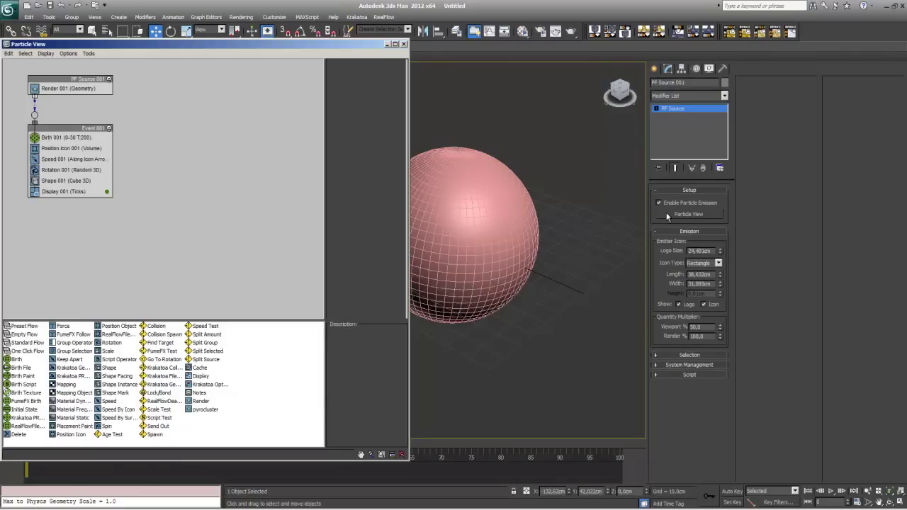
left_click_drag(92, 94, 120, 94)
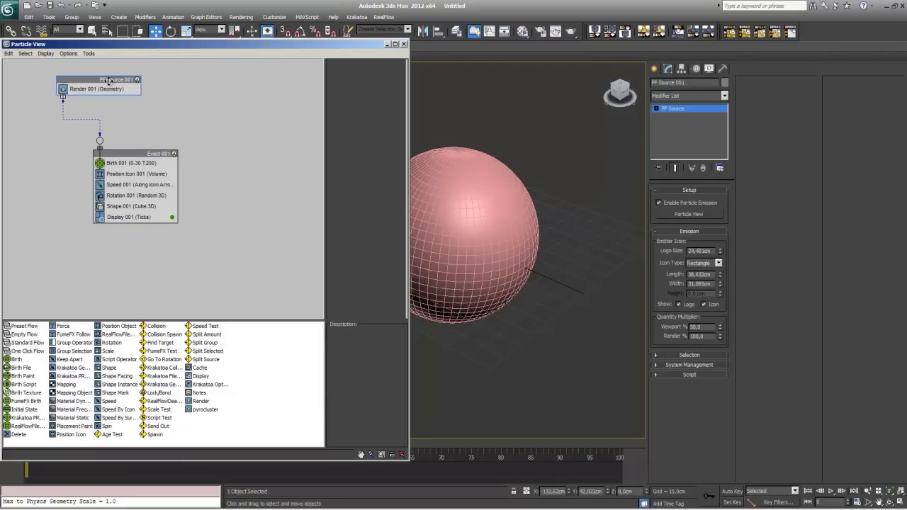
left_click(131, 175)
key("Delete")
left_click(131, 174)
key("Delete")
left_click(133, 173)
key("Delete")
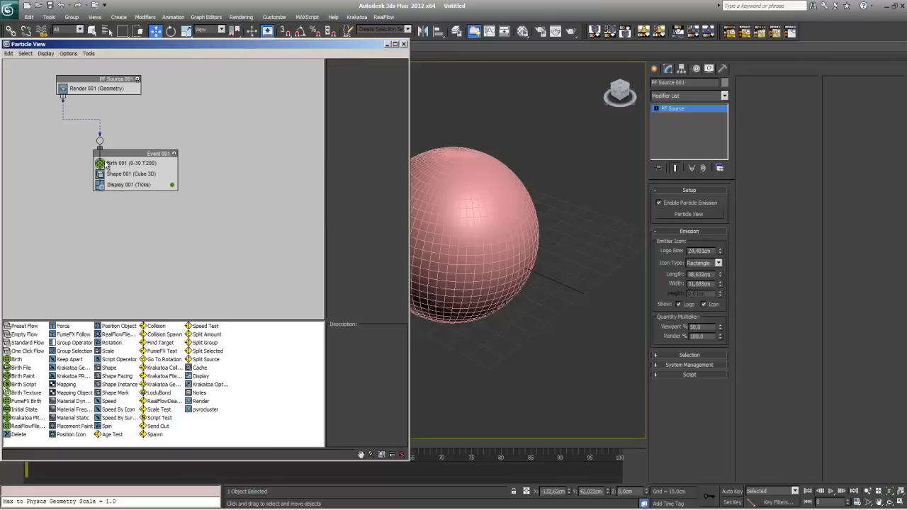
Add a Position Object operator using Sphere001 and show 100% of particles in viewports.
left_click_drag(119, 327, 146, 174)
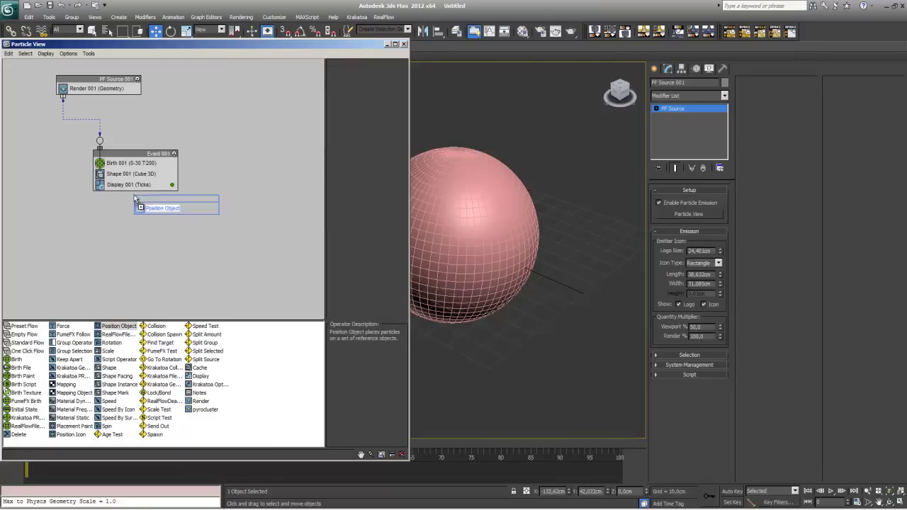
left_click(147, 175)
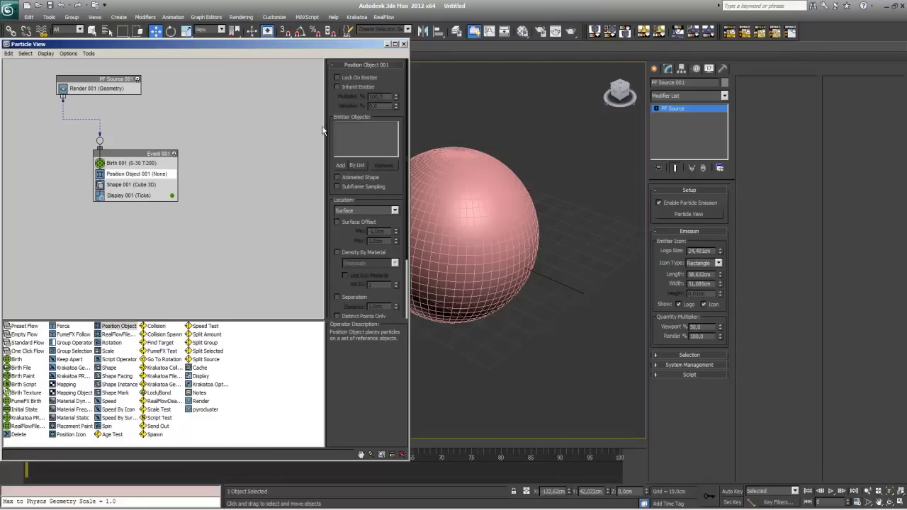
left_click(340, 165)
left_click(471, 199)
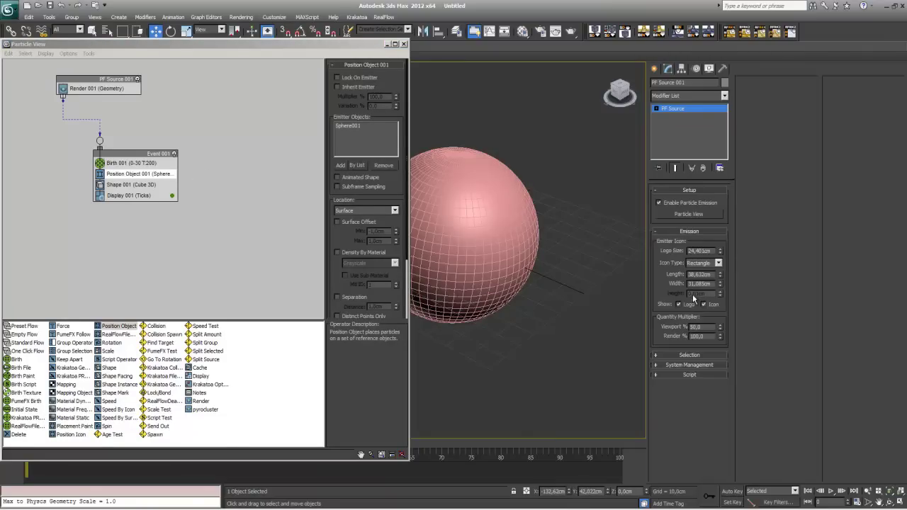
type("100")
left_click(145, 164)
left_click(145, 165)
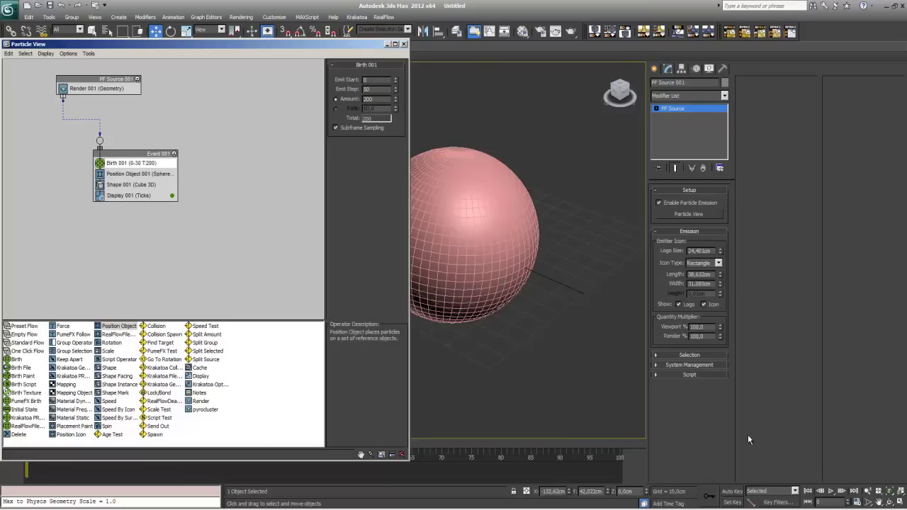
Set the scene frame rate to PAL with an 83-frame timeline.
left_click(859, 503)
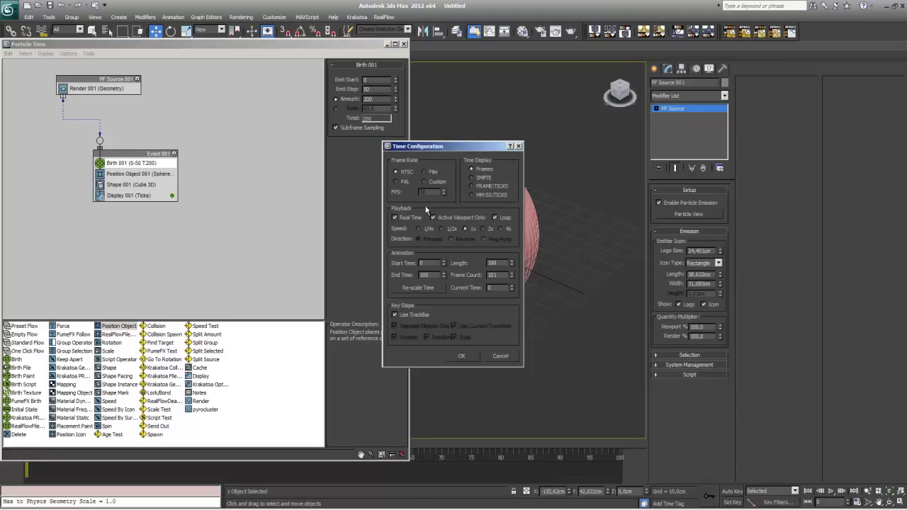
left_click(397, 182)
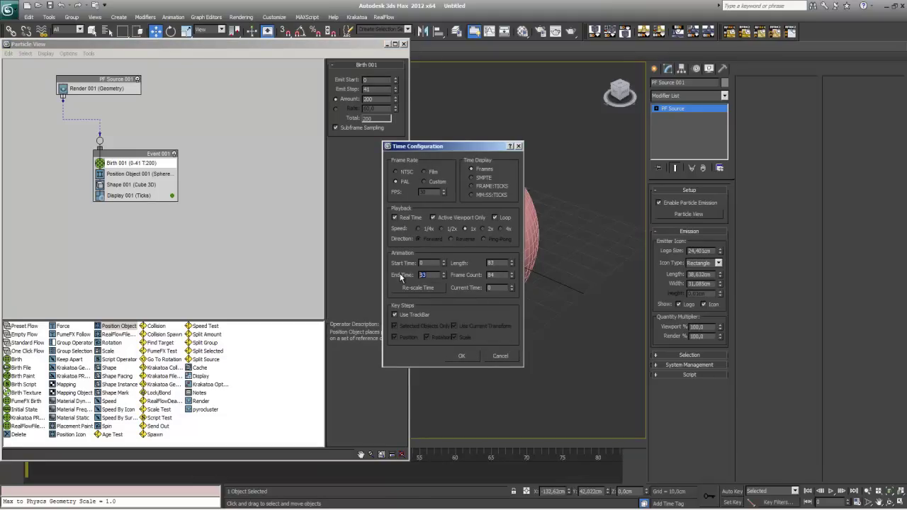
left_click(461, 358)
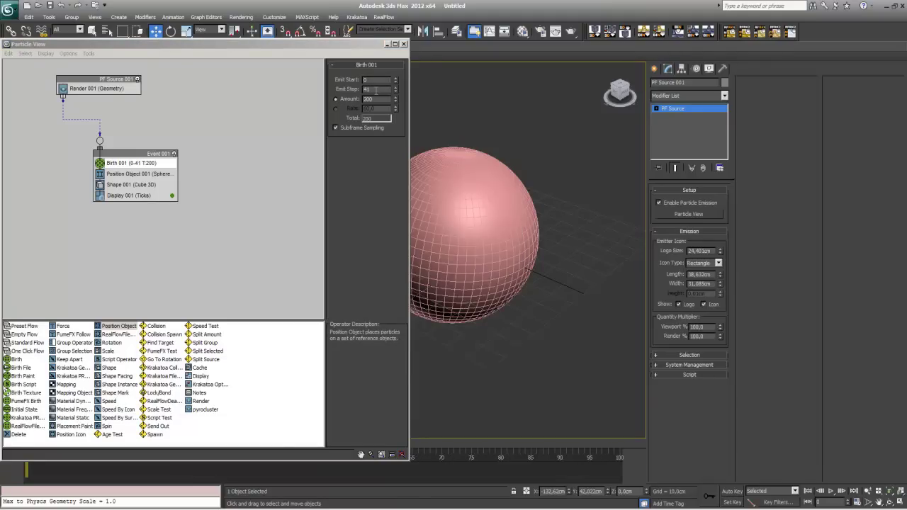
double_click(376, 90)
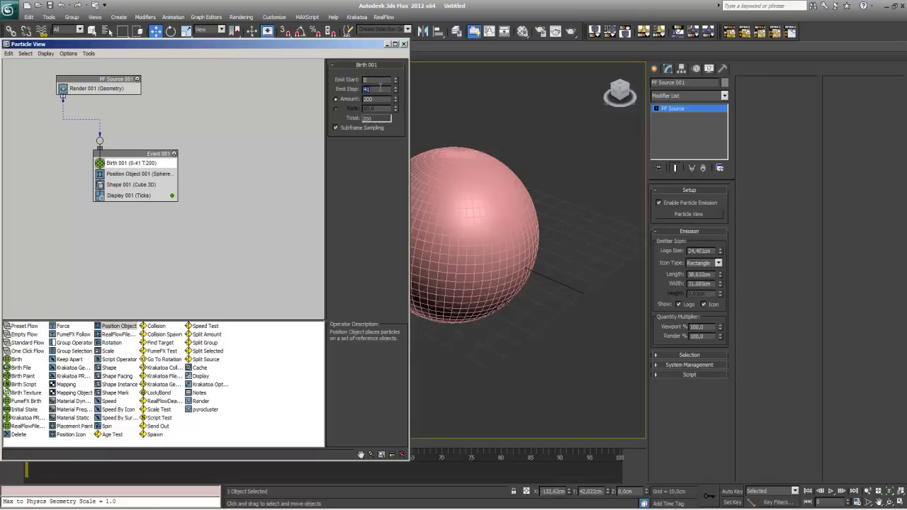
type("50")
Display the particles as Circles.
left_click(127, 195)
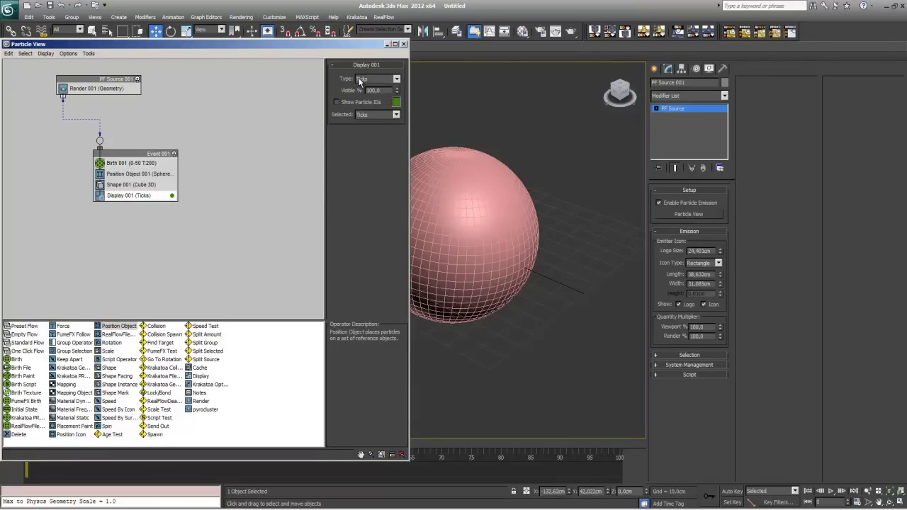
left_click(377, 79)
left_click(364, 107)
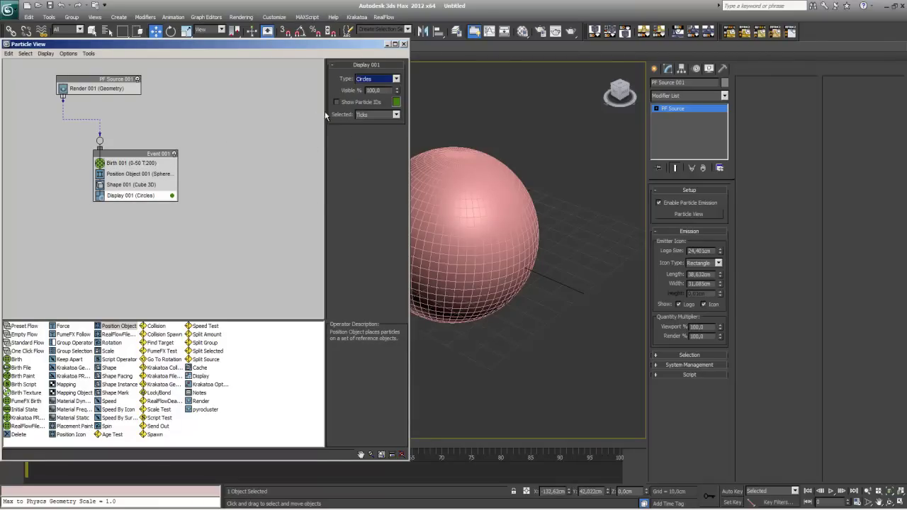
Set Birth to 20 particles emitted from frame -50 to 50.
left_click(149, 164)
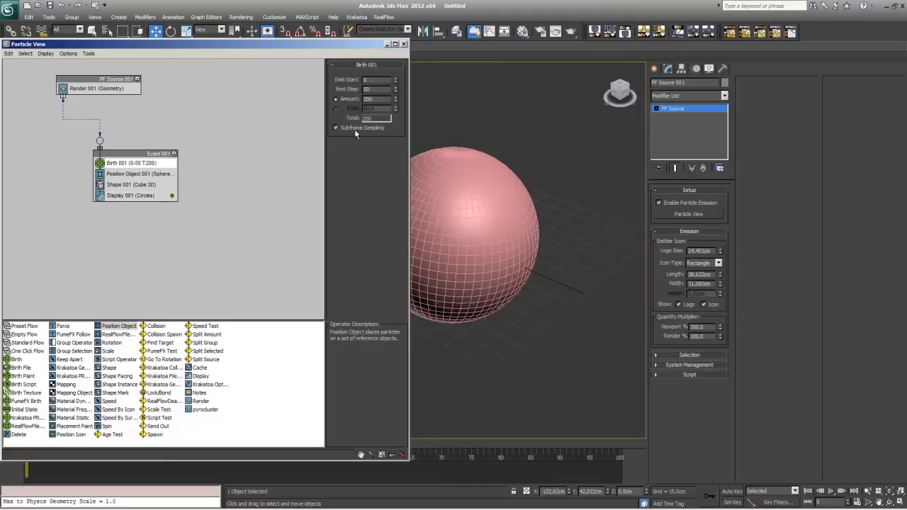
type("20")
left_click(377, 80)
type("0")
key("Return")
left_click(496, 222)
left_click_drag(409, 142, 326, 143)
scroll(494, 204, "down", 3)
middle_click_drag(479, 198, 494, 205, "alt")
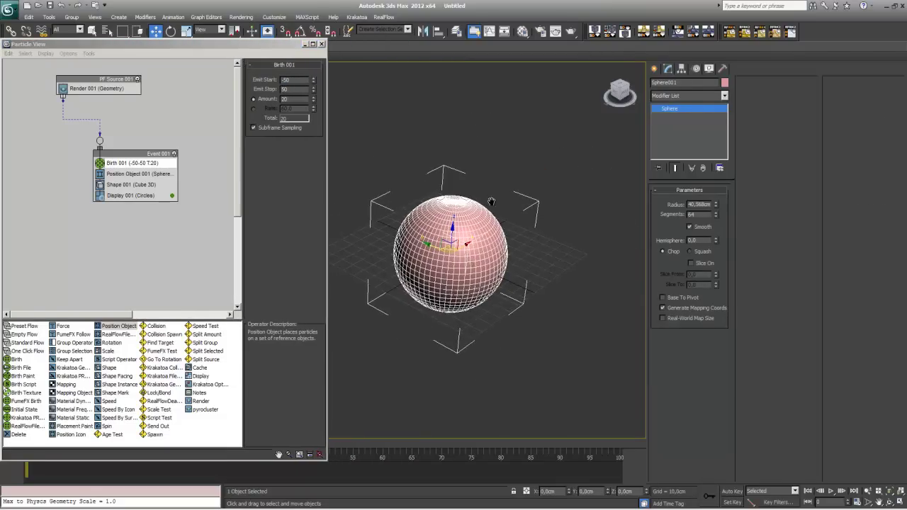
Place a Wind force beside the sphere and a Gravity force below it.
key("f")
key("t")
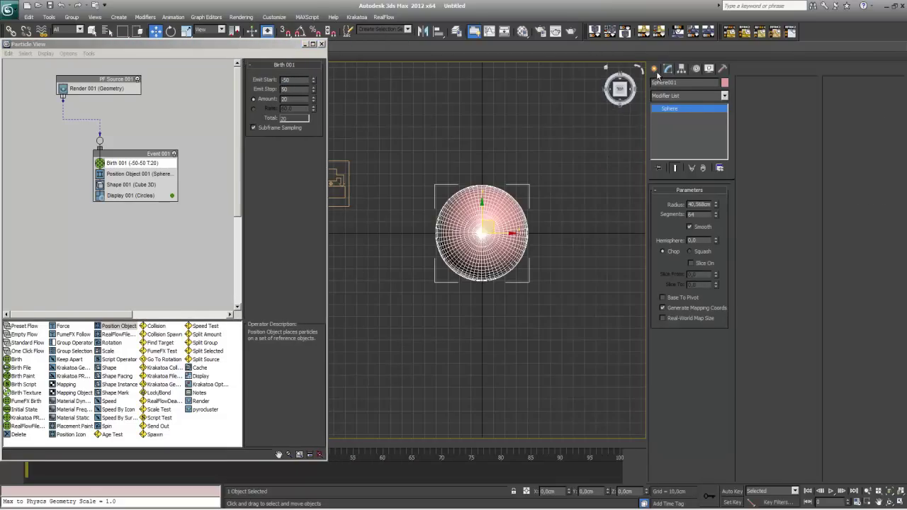
left_click(654, 68)
left_click(714, 85)
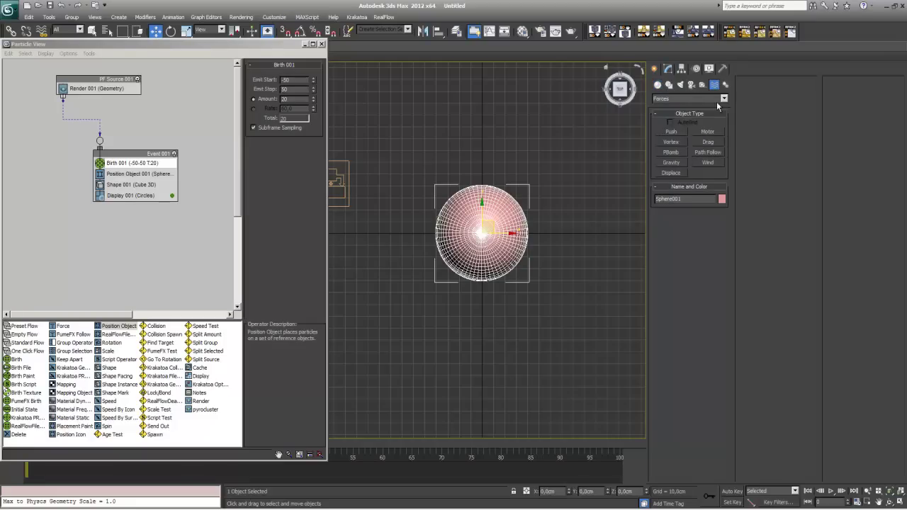
left_click(708, 163)
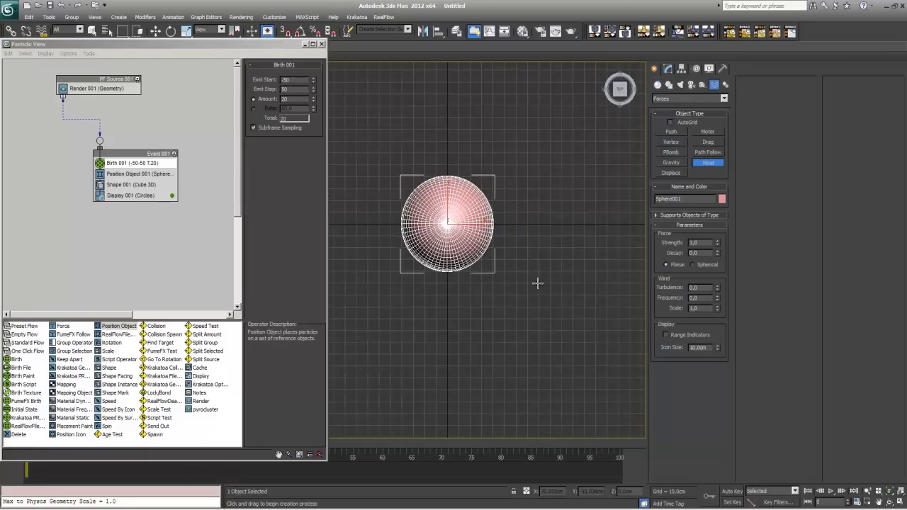
left_click_drag(537, 283, 561, 320)
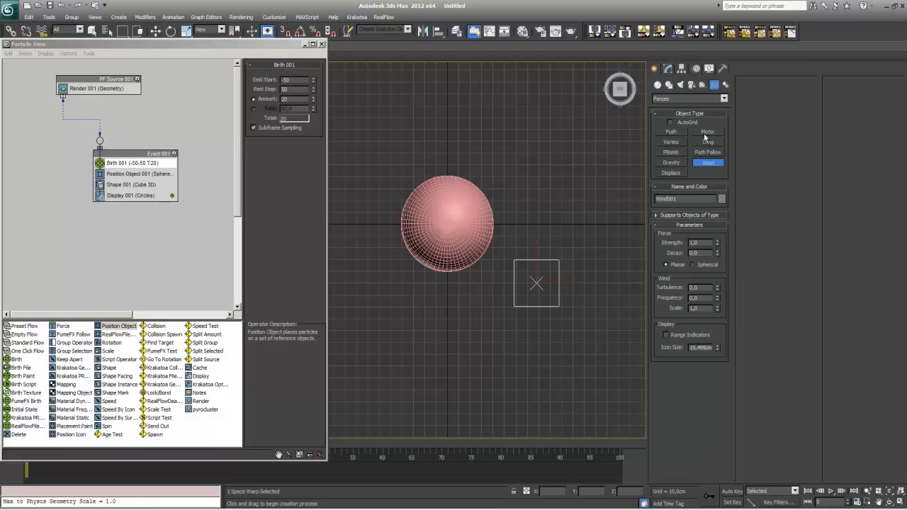
left_click(674, 165)
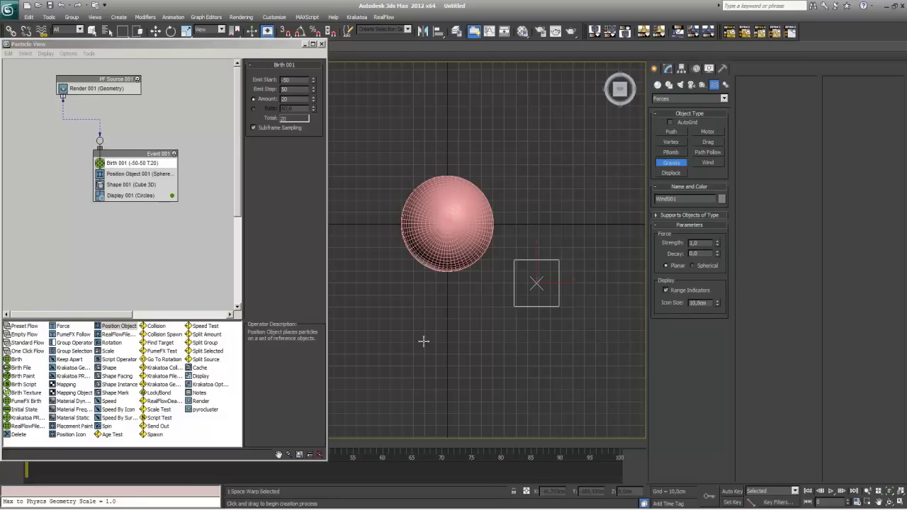
left_click_drag(542, 363, 563, 404)
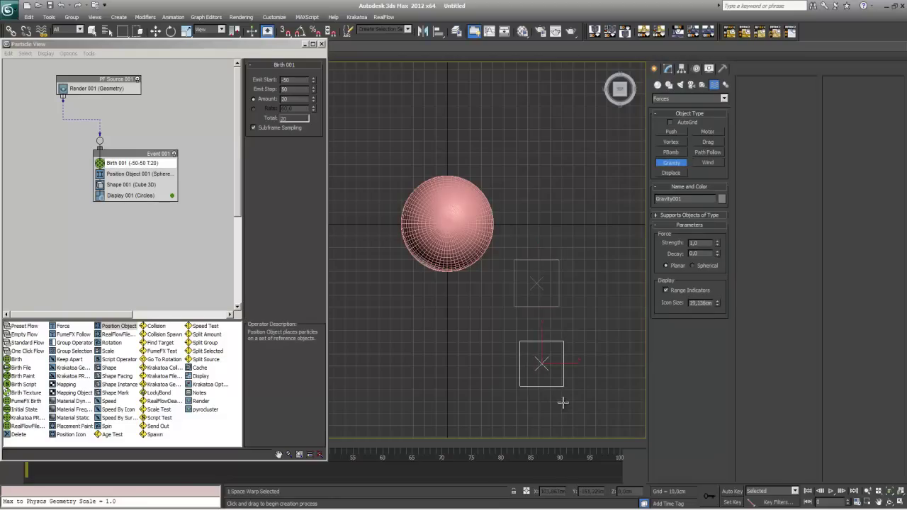
Draw a flat Deflector plane around the sphere and orbit to an angled view.
left_click(710, 99)
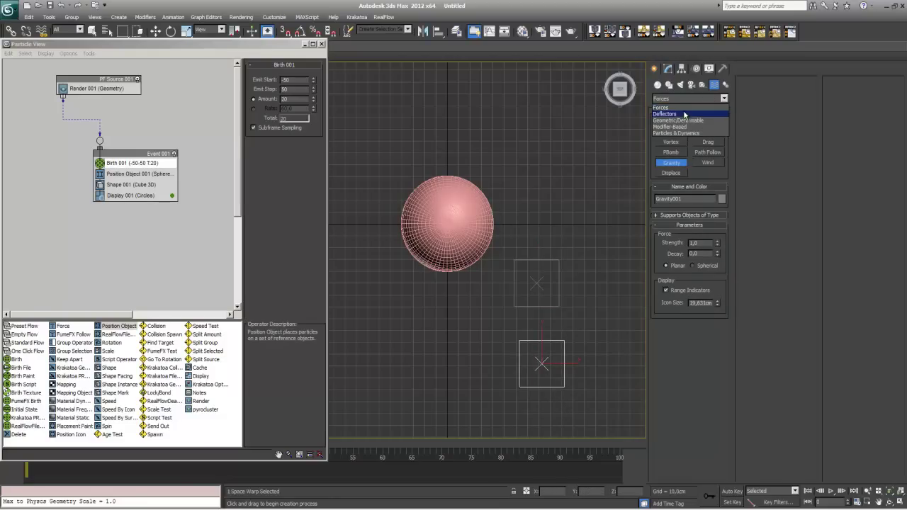
left_click(689, 112)
left_click(711, 153)
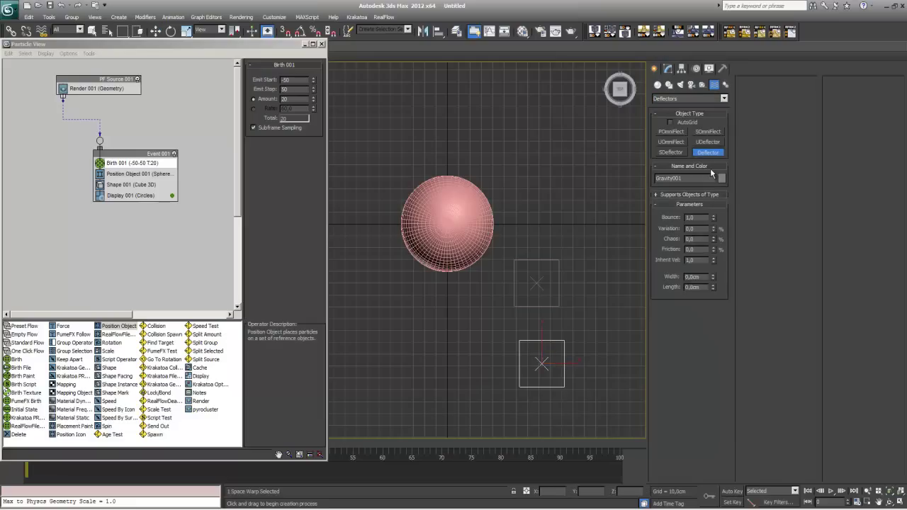
left_click_drag(379, 171, 513, 301)
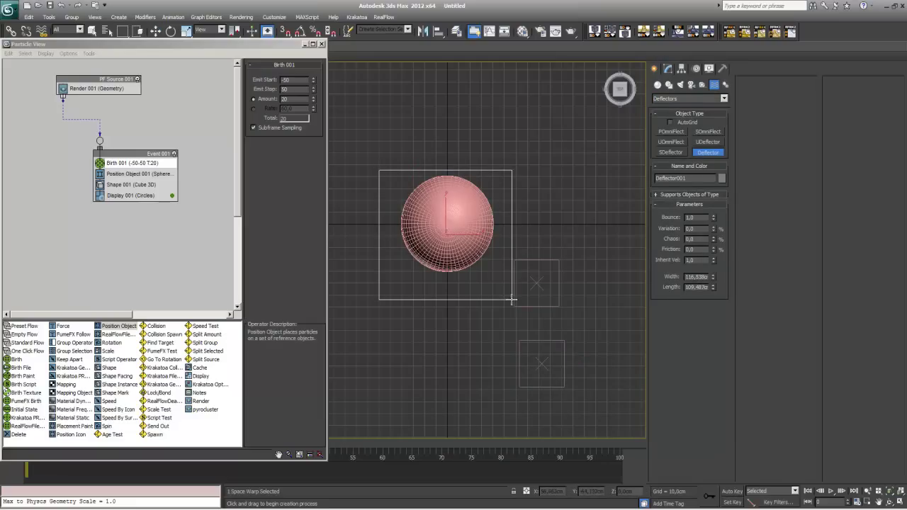
mouse_move(512, 301)
middle_mouse_down("alt")
mouse_move(414, 239)
mouse_move(479, 235)
mouse_move(415, 223)
mouse_move(427, 182)
mouse_move(506, 192)
middle_mouse_up("alt")
Drag the deflector beneath the sphere, then convert Sphere001 to Editable Poly in Polygon mode.
key("w")
left_click_drag(493, 169, 500, 262)
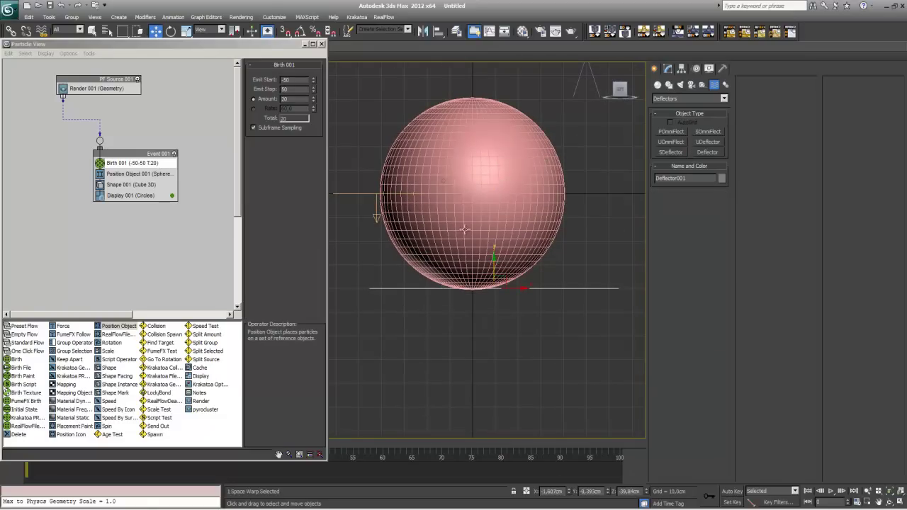
left_click(467, 216)
left_click(667, 68)
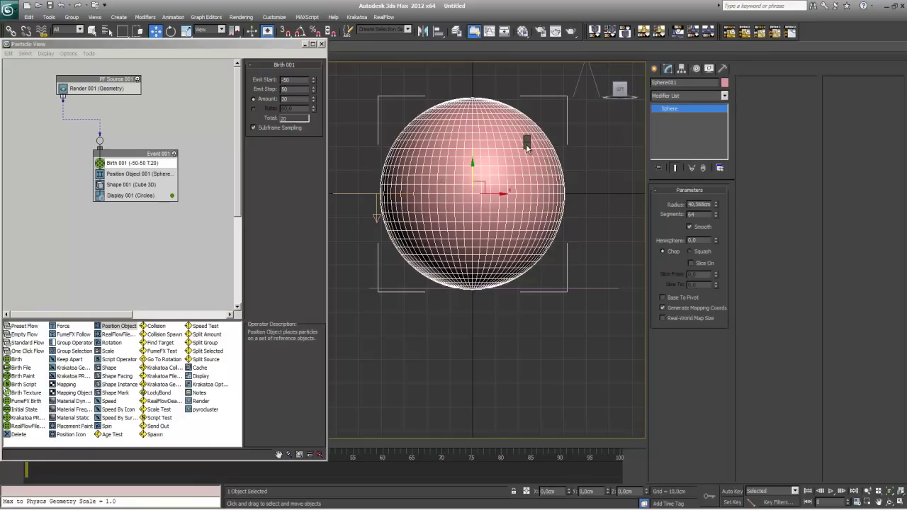
key("ctrl+e")
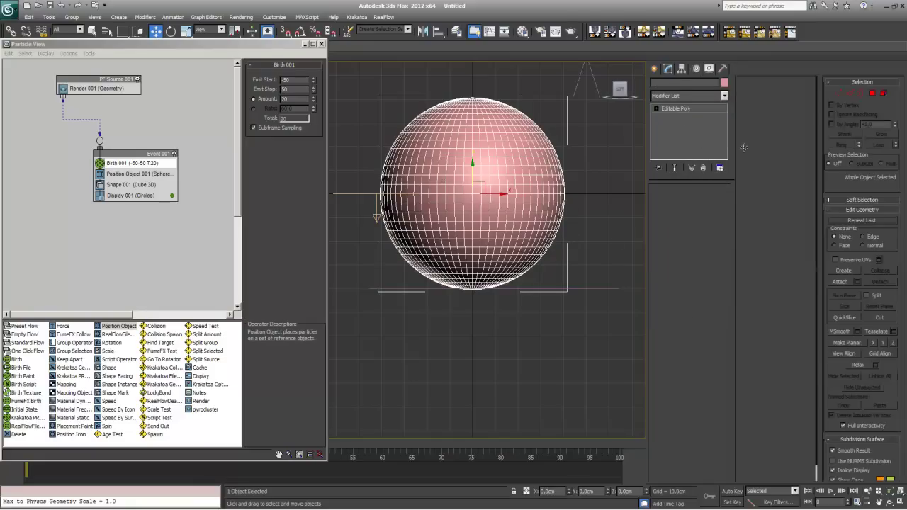
left_click(698, 202)
Marquee-select all of the sphere's polygons and set Position Object location to Selected Faces.
left_click_drag(352, 103, 584, 289)
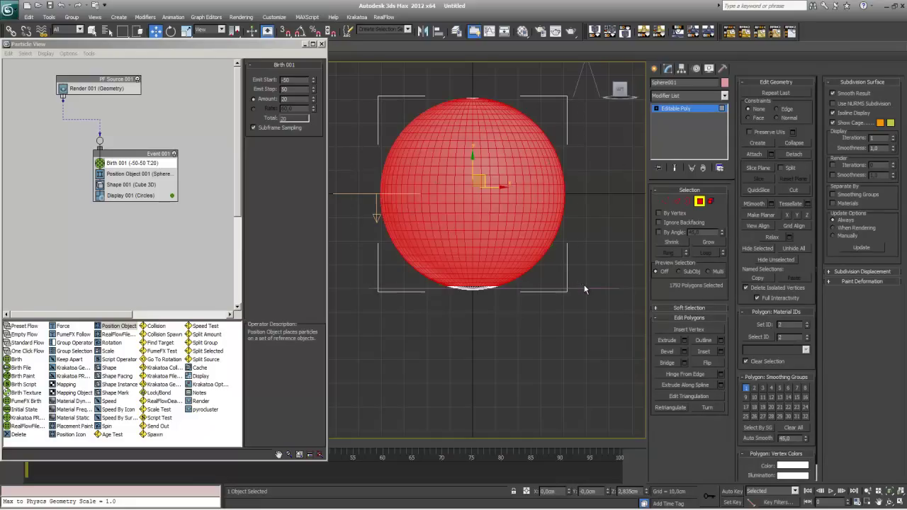
left_click_drag(428, 85, 580, 205, "ctrl")
left_click(139, 173)
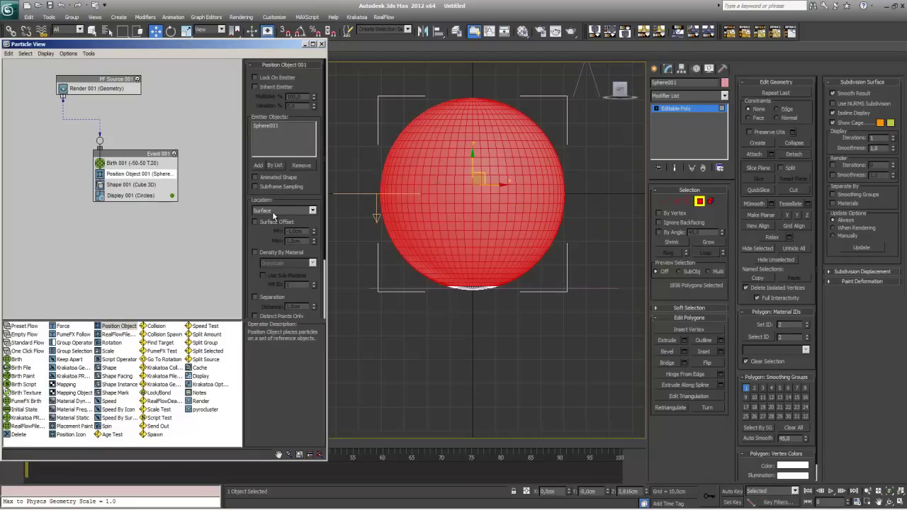
left_click_drag(254, 233, 260, 224)
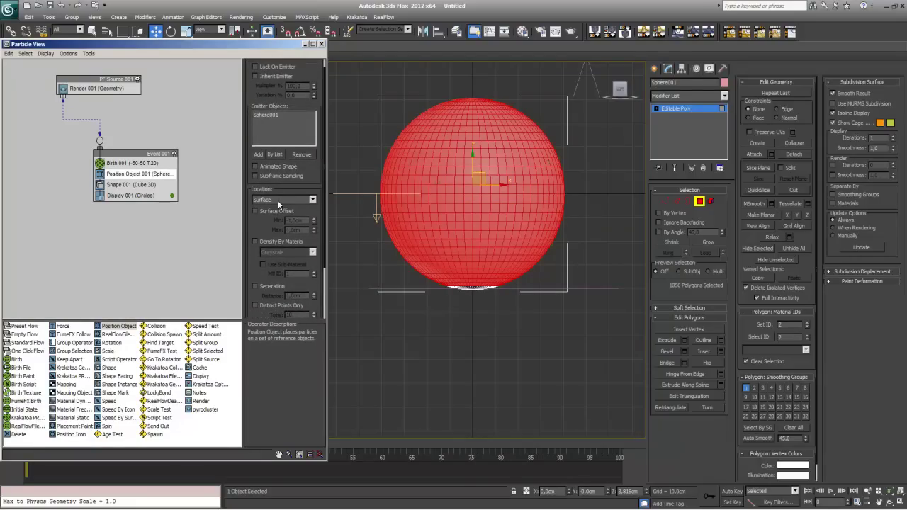
left_click(277, 200)
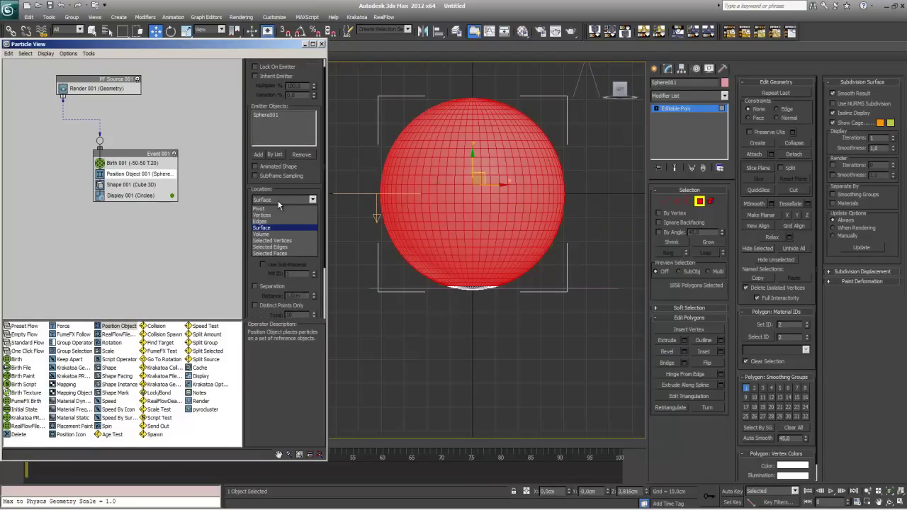
left_click(287, 253)
left_click(655, 69)
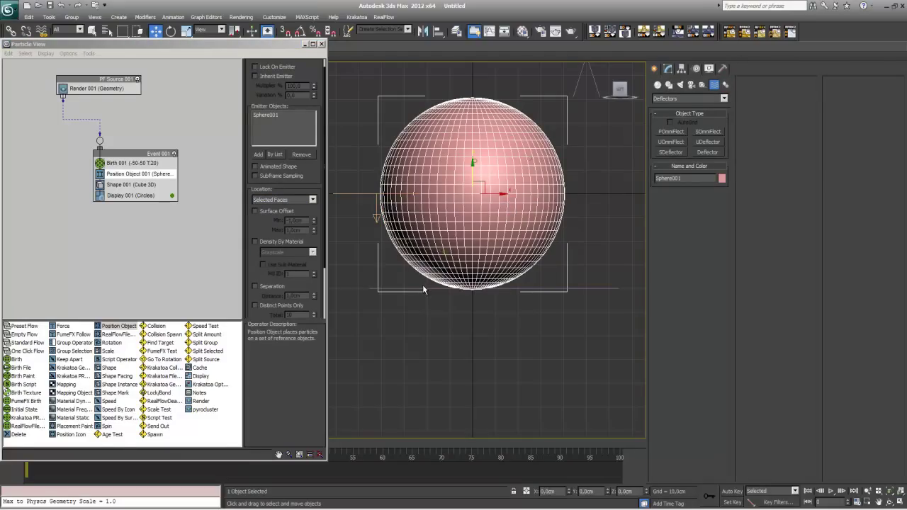
key("F4")
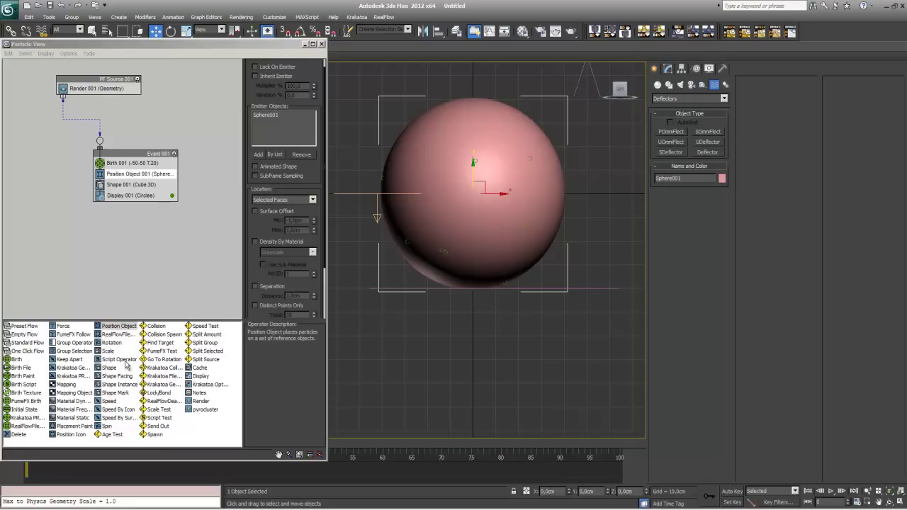
Add a Speed By Surface operator using Sphere001 and preview the animation.
left_click_drag(128, 418, 135, 185)
left_click(259, 160)
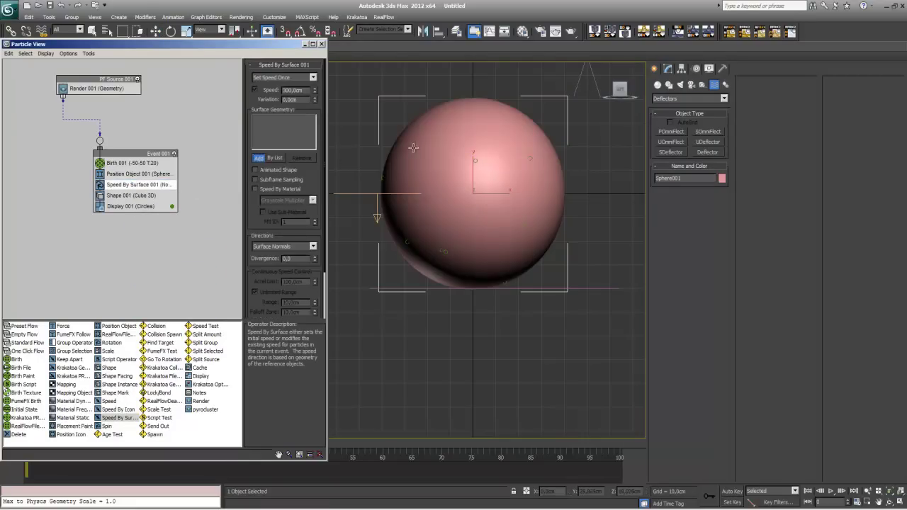
left_click(431, 143)
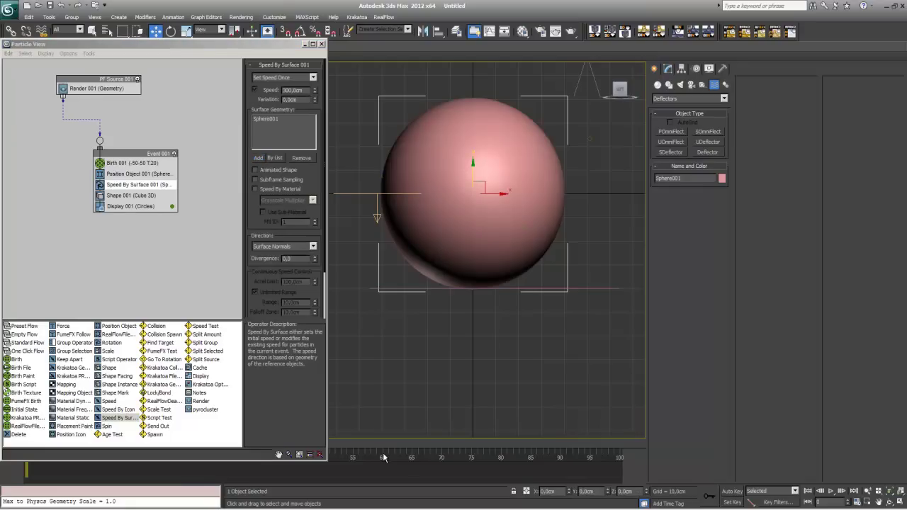
key("slash")
scroll(451, 318, "down", 5)
Change the particle display colour to dark green and hide the grid.
left_click(146, 207)
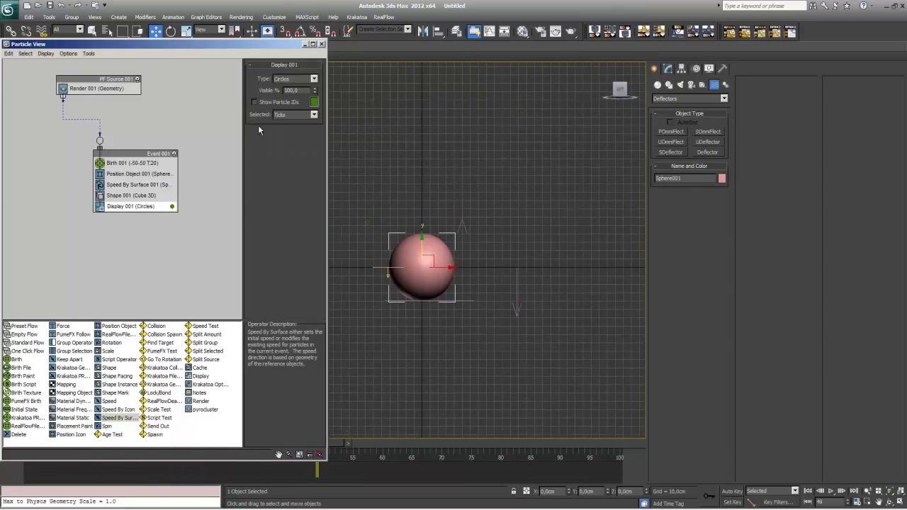
left_click(312, 103)
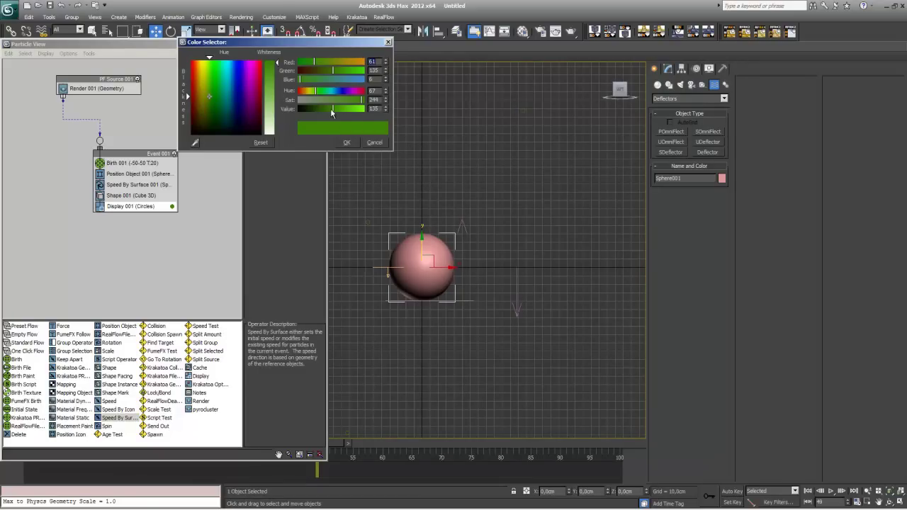
left_click_drag(331, 110, 296, 112)
left_click_drag(213, 127, 231, 121)
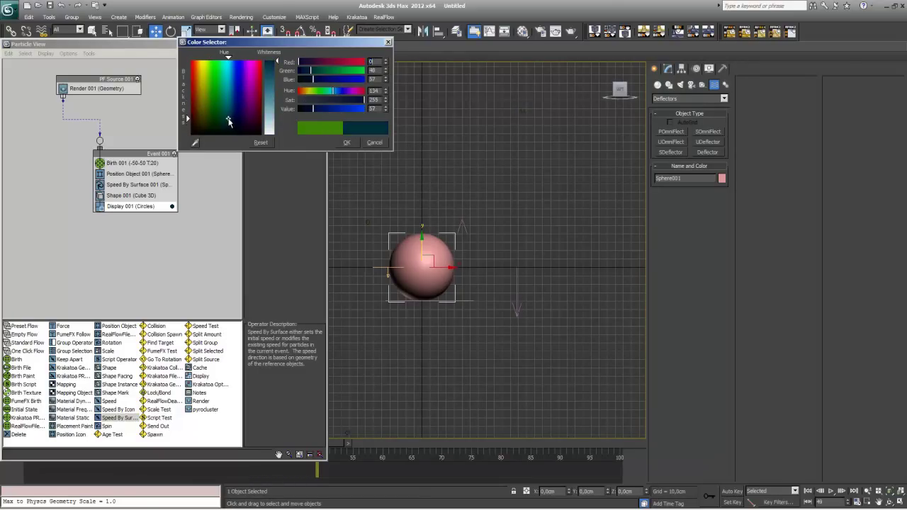
left_click_drag(230, 122, 228, 128)
left_click(345, 142)
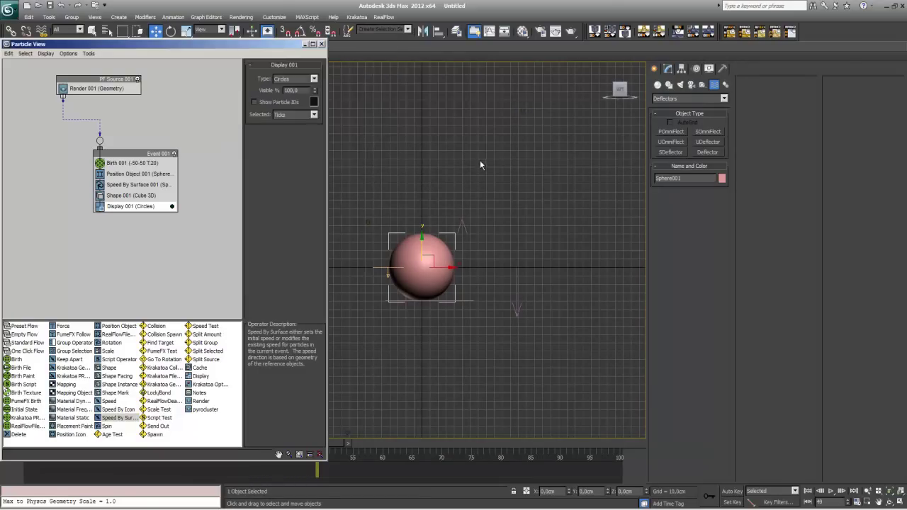
key("g")
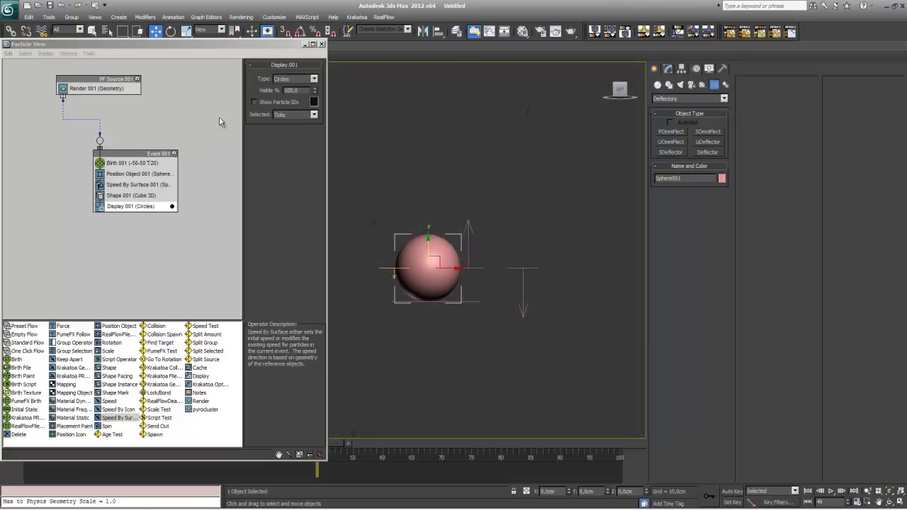
Set Speed By Surface to continuous control, speed 10, direction Parallel To Surface.
left_click(138, 186)
double_click(304, 90)
type("10")
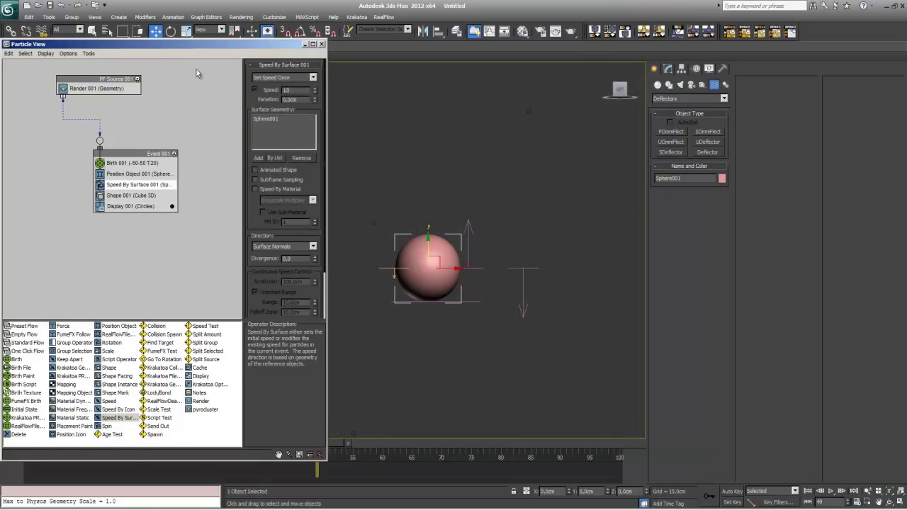
left_click(270, 78)
left_click(269, 93)
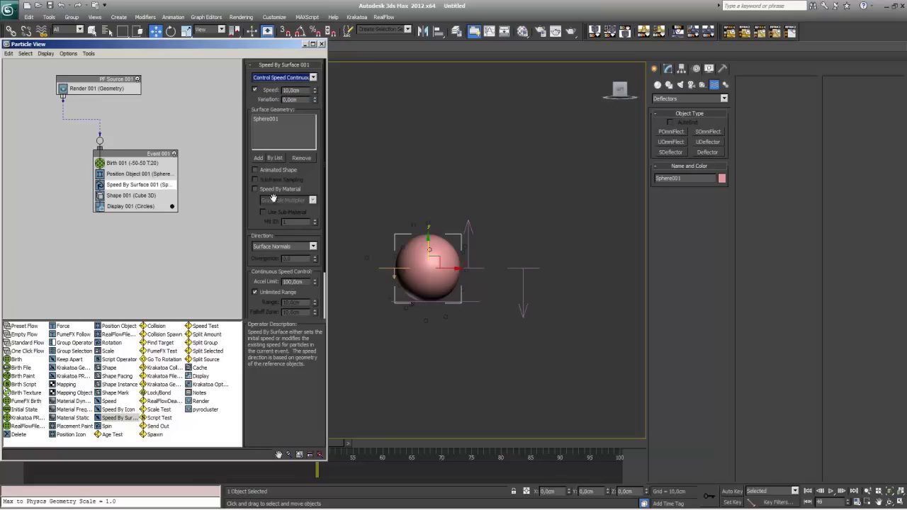
left_click(285, 247)
left_click(286, 268)
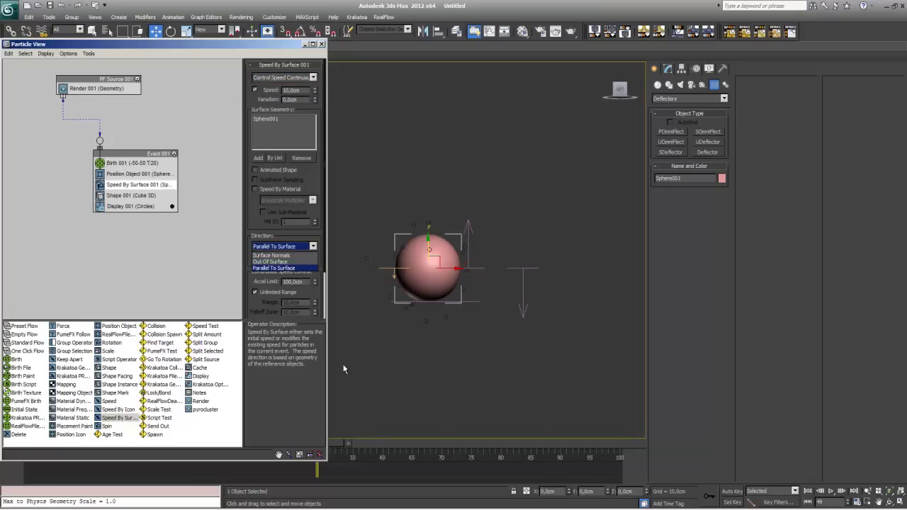
mouse_move(334, 468)
left_mouse_down()
mouse_move(222, 457)
mouse_move(576, 468)
left_mouse_up()
scroll(496, 269, "up", 3)
mouse_move(538, 280)
middle_mouse_down()
mouse_move(408, 253)
mouse_move(347, 220)
middle_mouse_up()
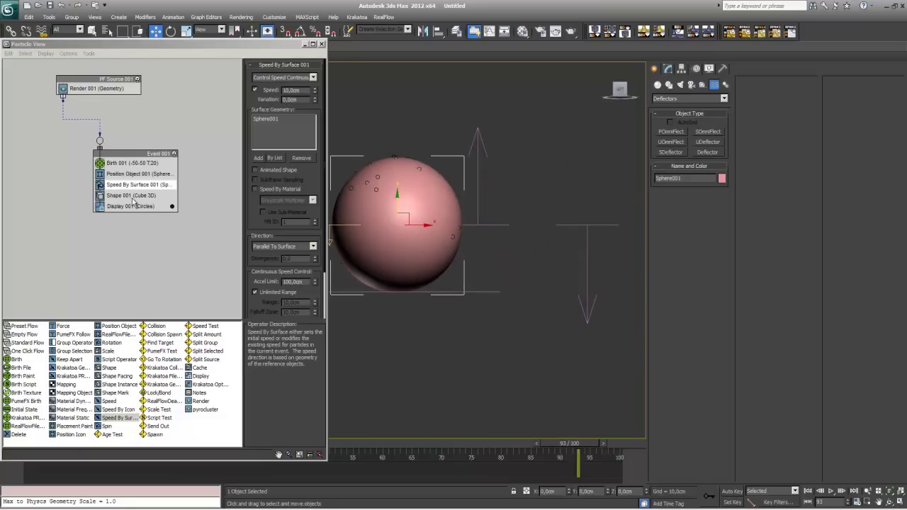
Add a Force operator to Event 001 driven by Gravity001.
left_click_drag(60, 328, 119, 191)
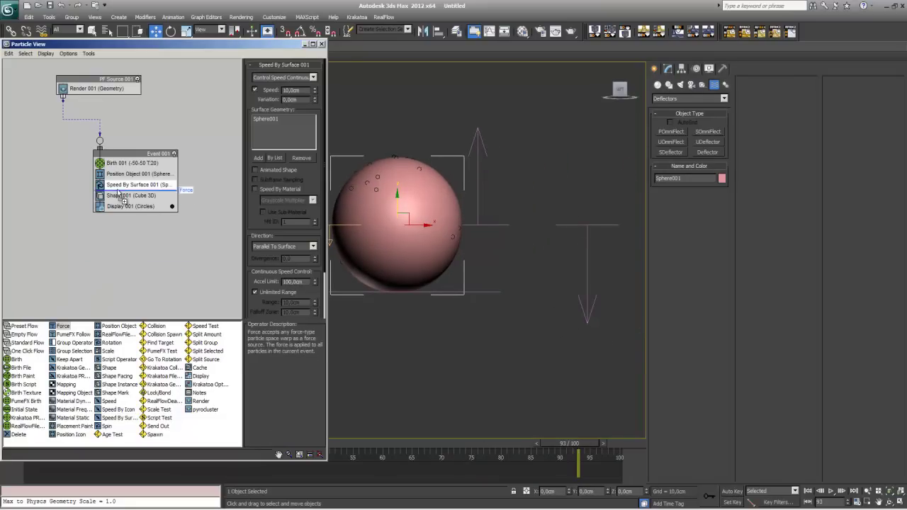
left_click(119, 186)
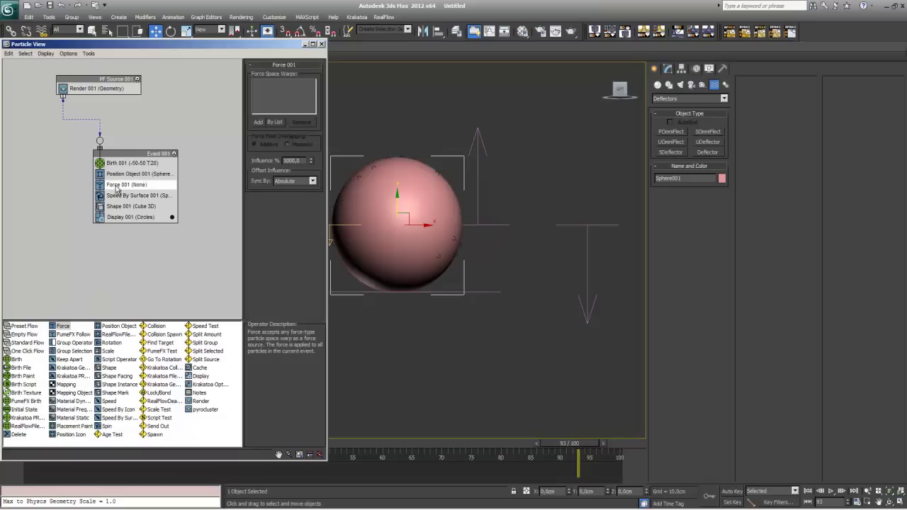
left_click(586, 314)
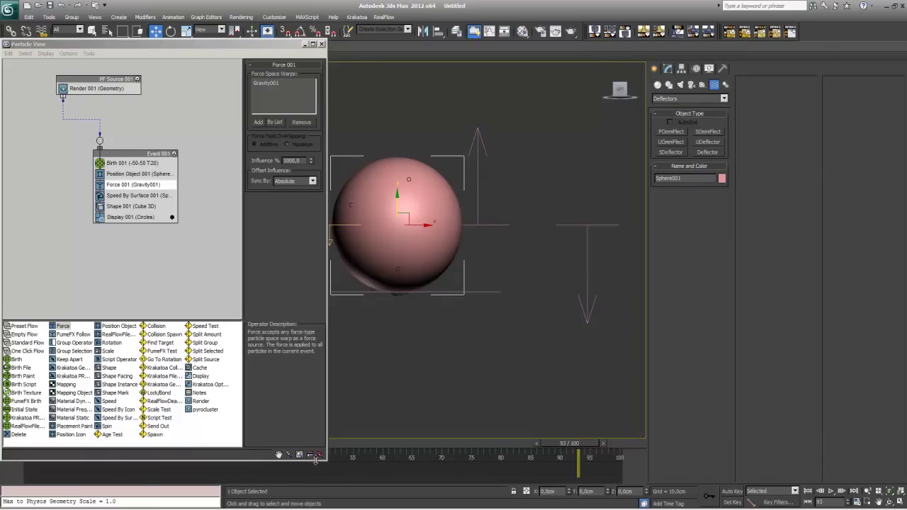
left_click_drag(317, 459, 319, 434)
left_click_drag(24, 446, 429, 457)
key("w")
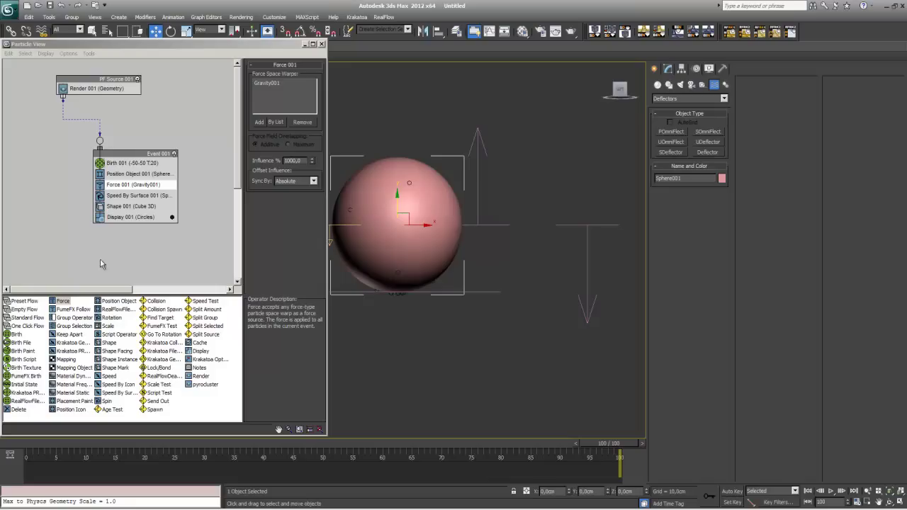
Add a Collision test using Deflector001 with particle speed set to Continue.
left_click_drag(159, 306, 133, 207)
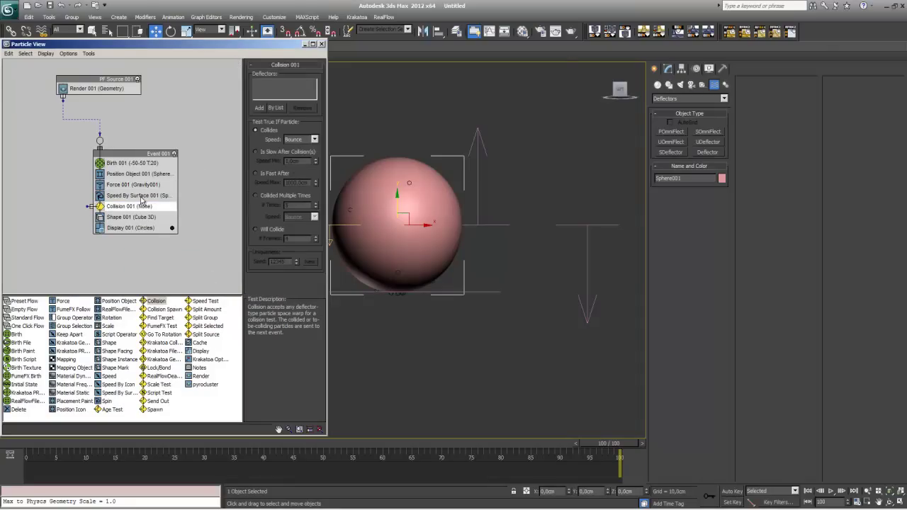
left_click(258, 108)
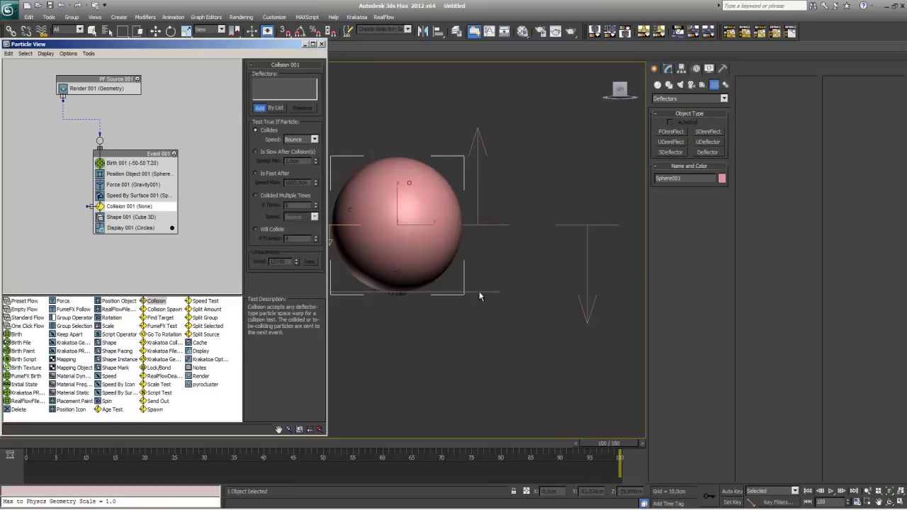
left_click(532, 226)
left_click(667, 69)
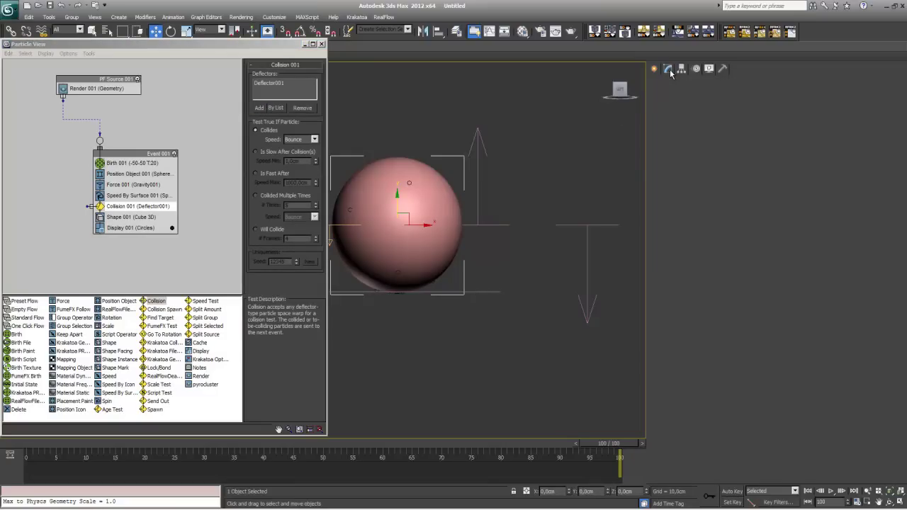
left_click(314, 140)
left_click(301, 155)
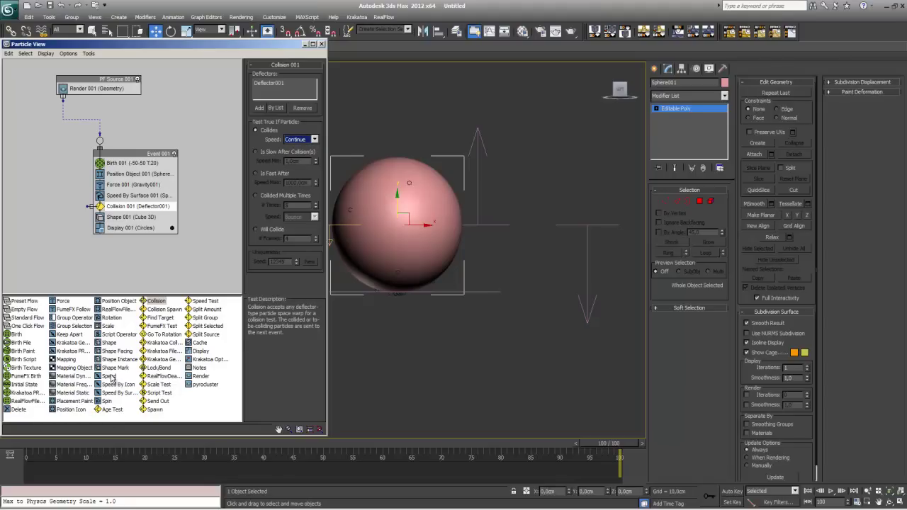
Create Event 002 with a Speed operator, fed by Collision 001, below Event 001.
left_click_drag(110, 375, 50, 263)
left_click_drag(89, 206, 54, 245)
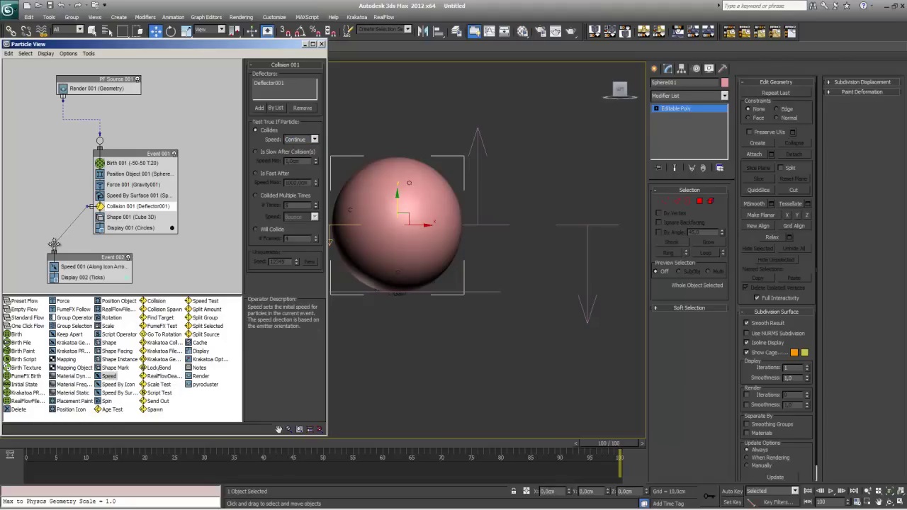
left_click_drag(139, 168, 136, 150)
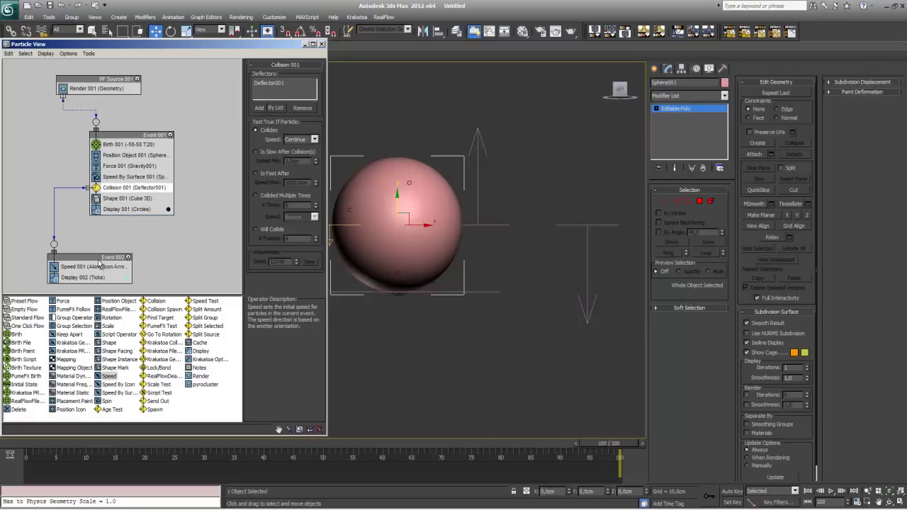
left_click_drag(97, 271, 92, 262)
Set the Event 002 speed to 100 and play the animation.
left_click(92, 260)
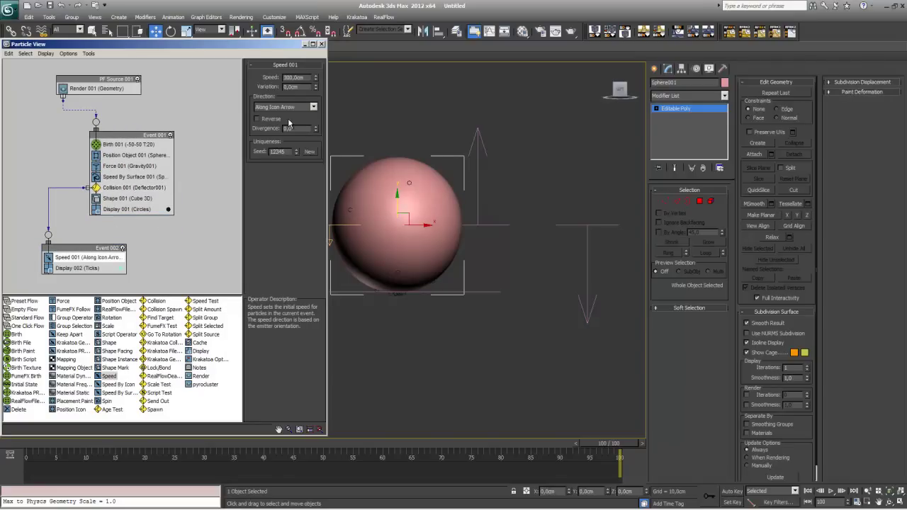
double_click(306, 79)
type("100")
key("Return")
left_click(41, 450)
key("slash")
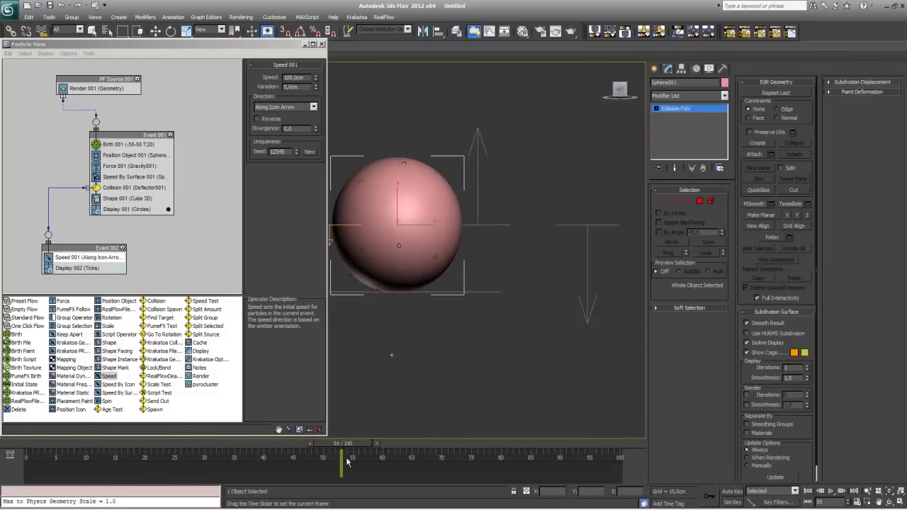
Change the speed to 75 with 25 variation and scrub through frames 50 to 92.
double_click(306, 78)
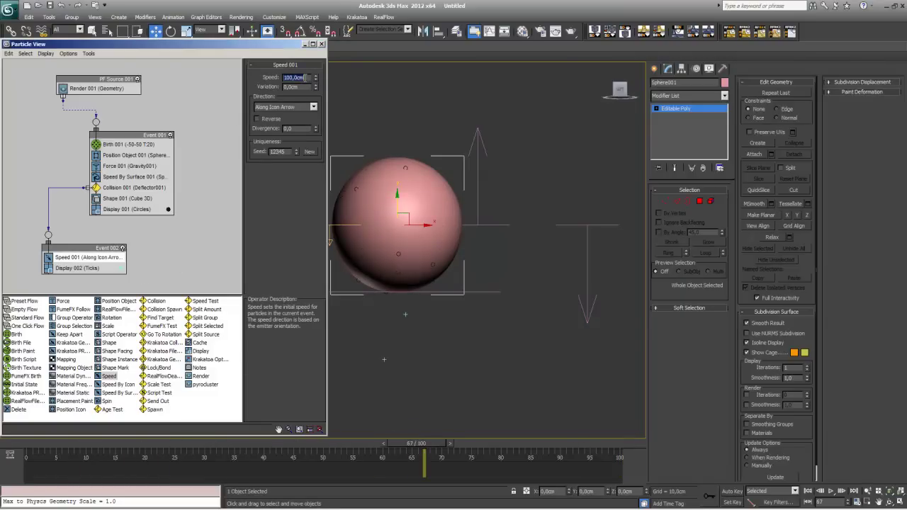
type("75")
double_click(306, 87)
type("25")
key("Return")
mouse_move(33, 453)
left_mouse_down()
mouse_move(319, 482)
mouse_move(586, 482)
left_mouse_up()
key("w")
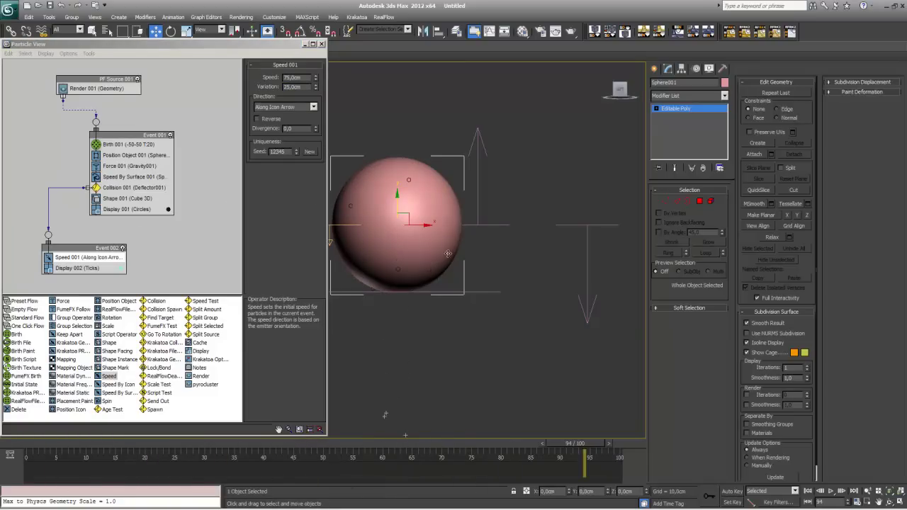
left_click_drag(85, 453, 585, 453)
Add Wind001 to the Force 001 operator's force list.
key("w")
left_click(494, 225)
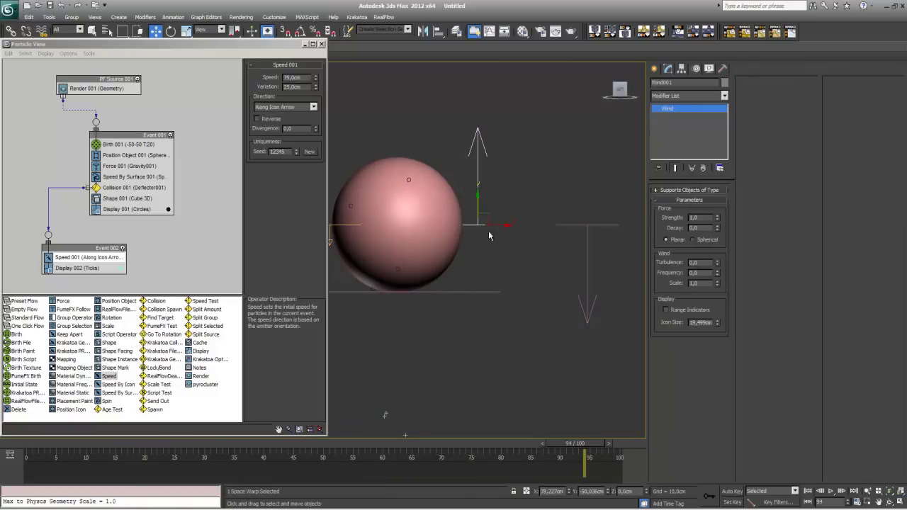
left_click(115, 167)
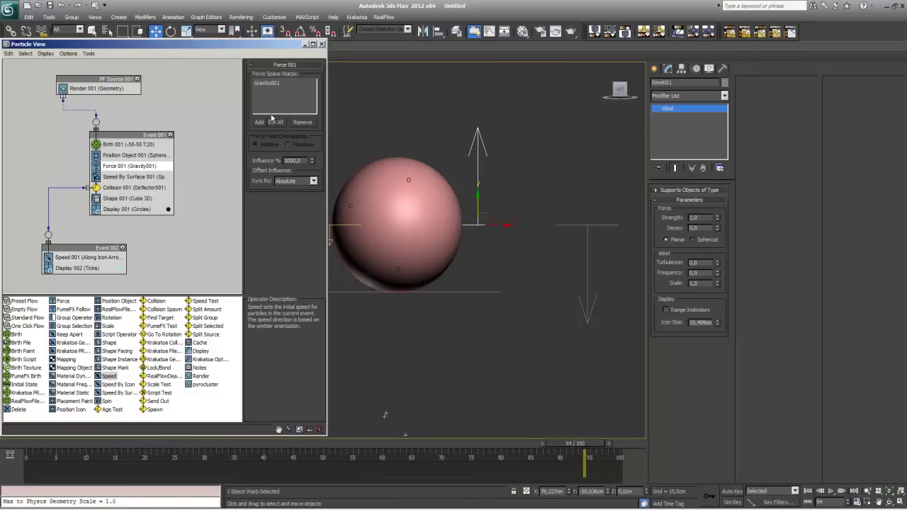
left_click(480, 144)
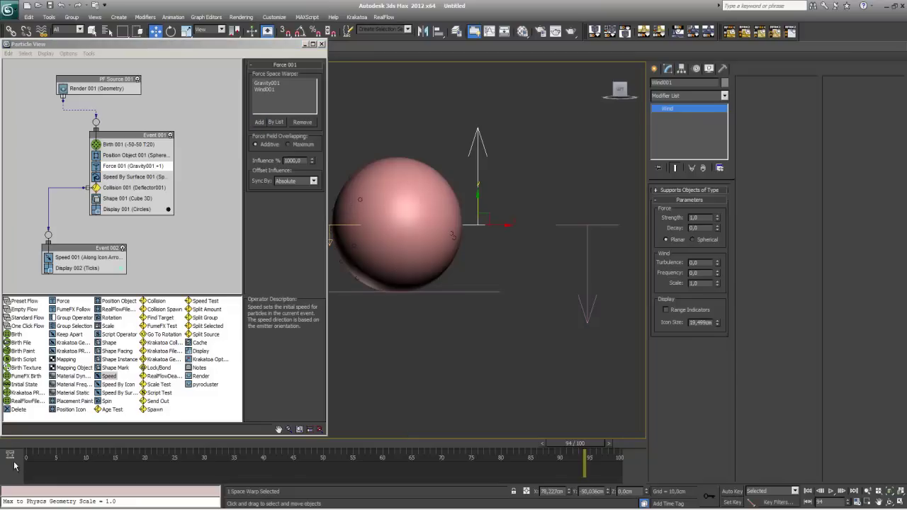
left_click_drag(28, 454, 377, 454)
Set Wind001 Strength to 0 and Turbulence to 0,6, scrubbing to preview the effect.
key("w")
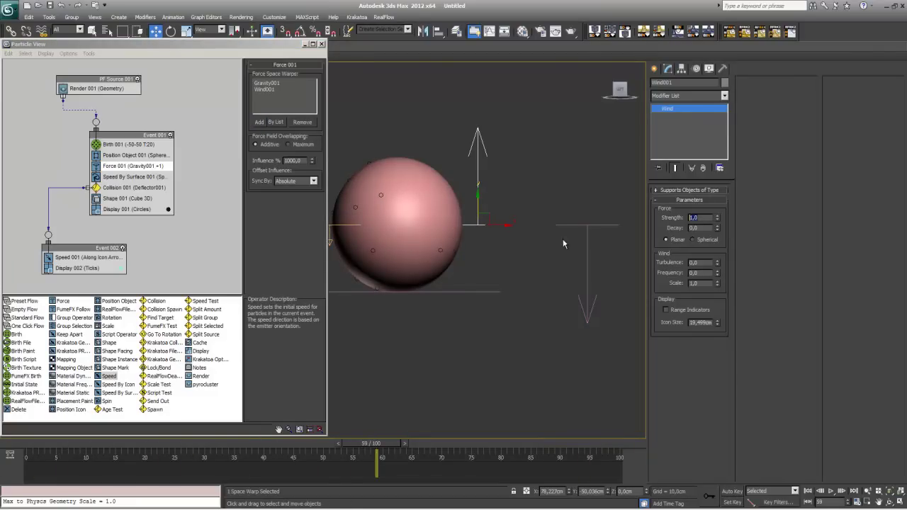
type("0")
key("Return")
left_click(78, 448)
left_click_drag(78, 448, 405, 445)
key("Tab")
type("0,2")
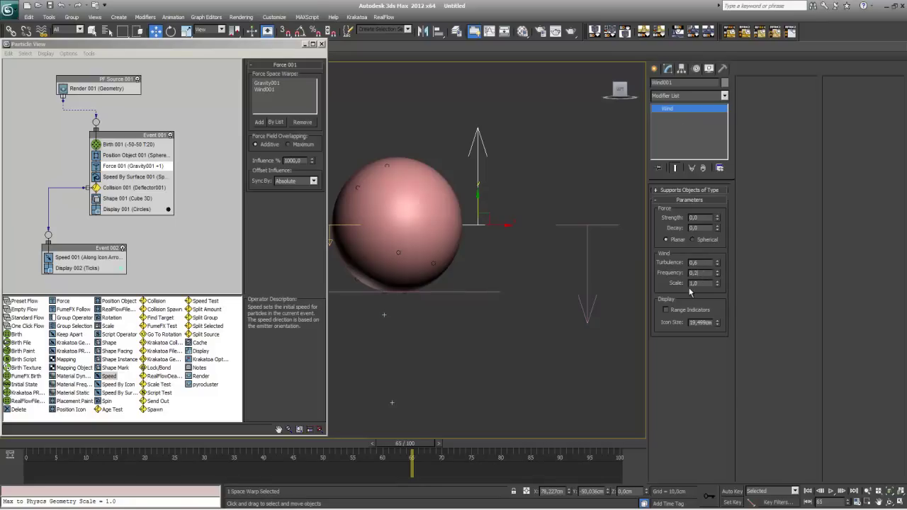
key("Tab")
type("0")
type("6")
left_click_drag(32, 453, 620, 452)
left_click(30, 446)
left_click_drag(30, 447, 513, 452)
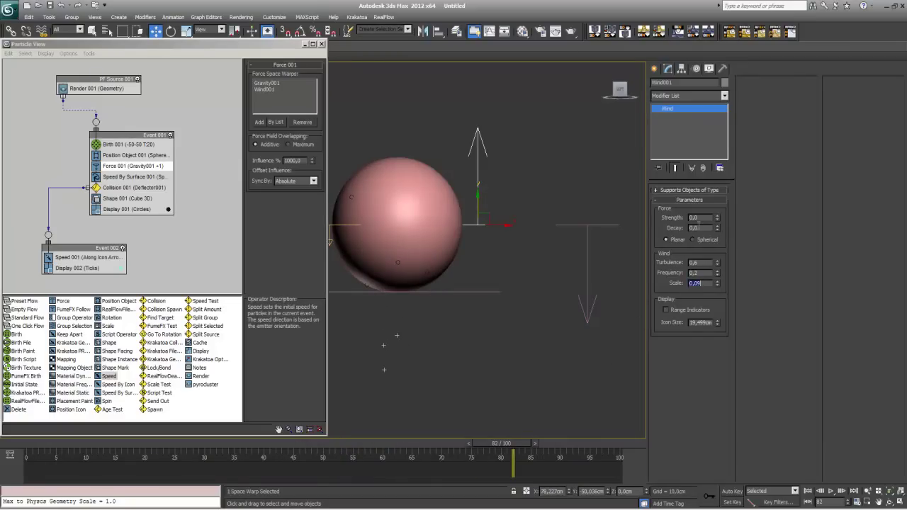
left_click_drag(37, 450, 621, 447)
Shift Event 001 right and insert a Spawn operator into it.
key("w")
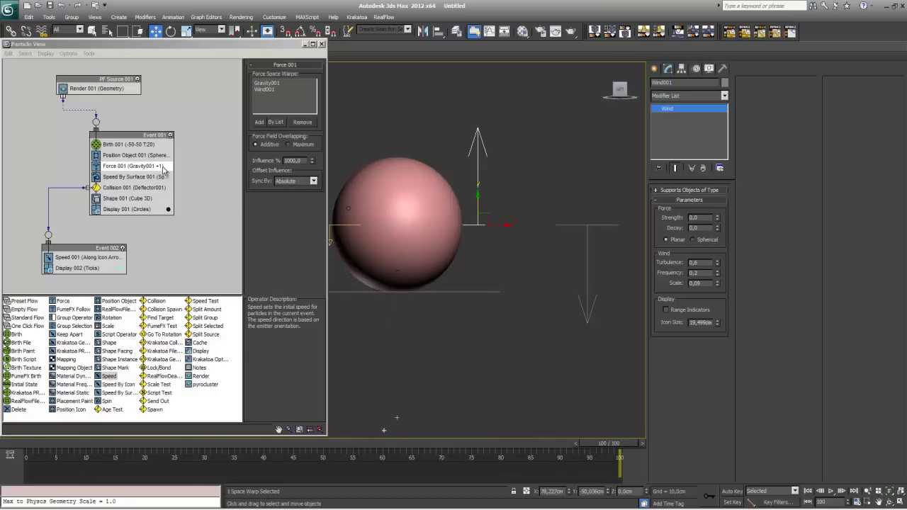
left_click_drag(135, 143, 148, 138)
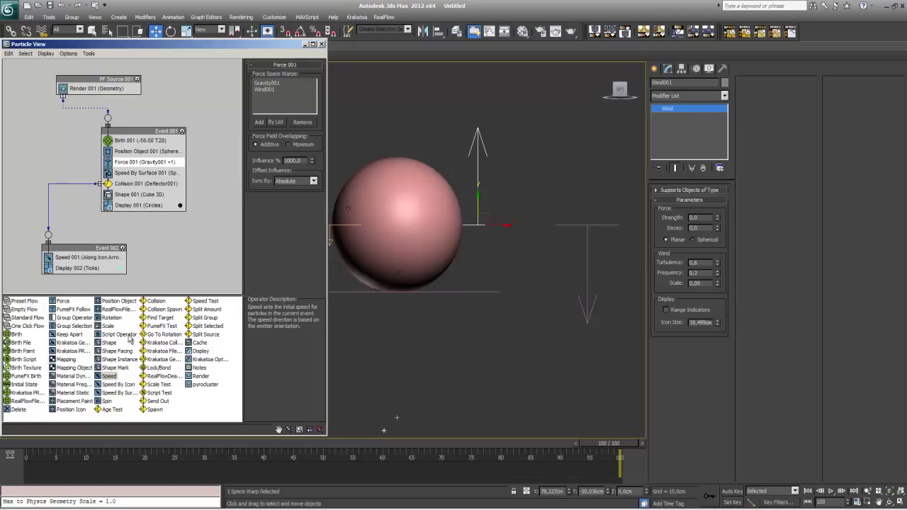
left_click_drag(155, 410, 155, 186)
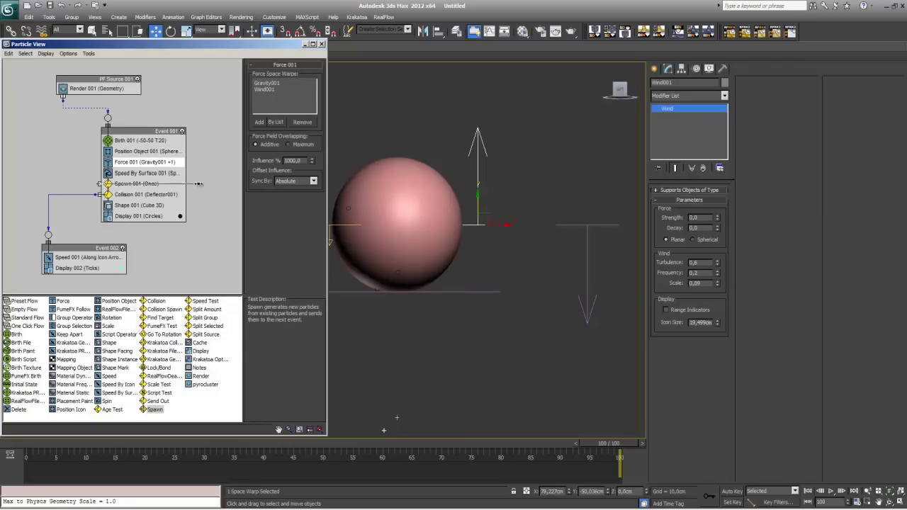
Wire Spawn 001 into a new Delete event removing particles by age (50, variation 15).
left_click(193, 223)
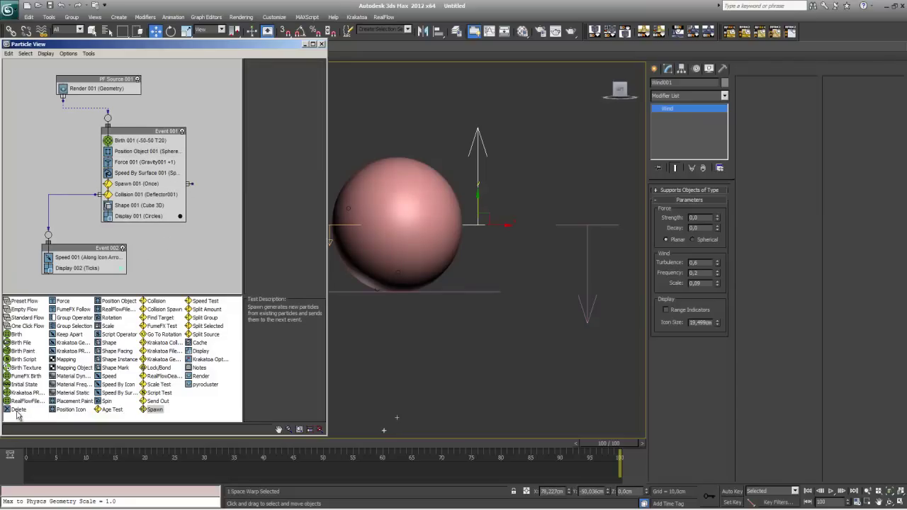
left_click_drag(15, 410, 216, 256)
left_click_drag(190, 183, 216, 243)
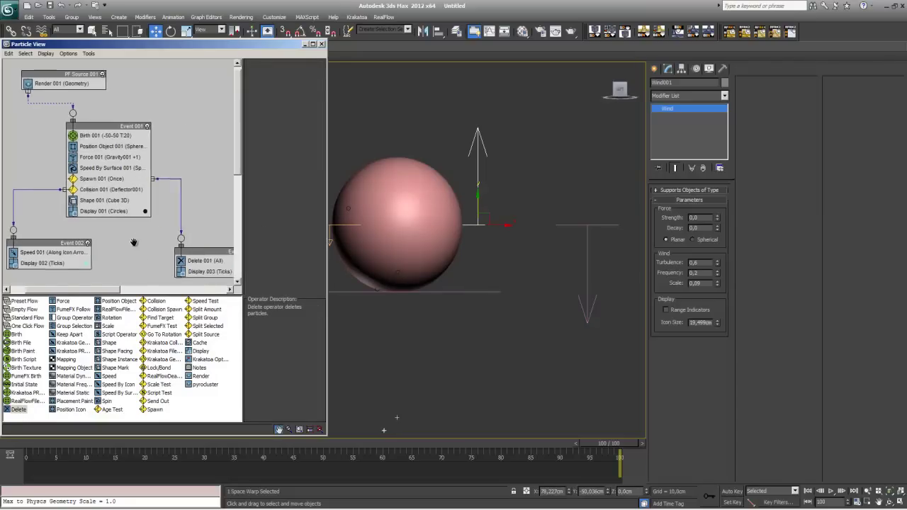
left_click(182, 254)
left_click(255, 104)
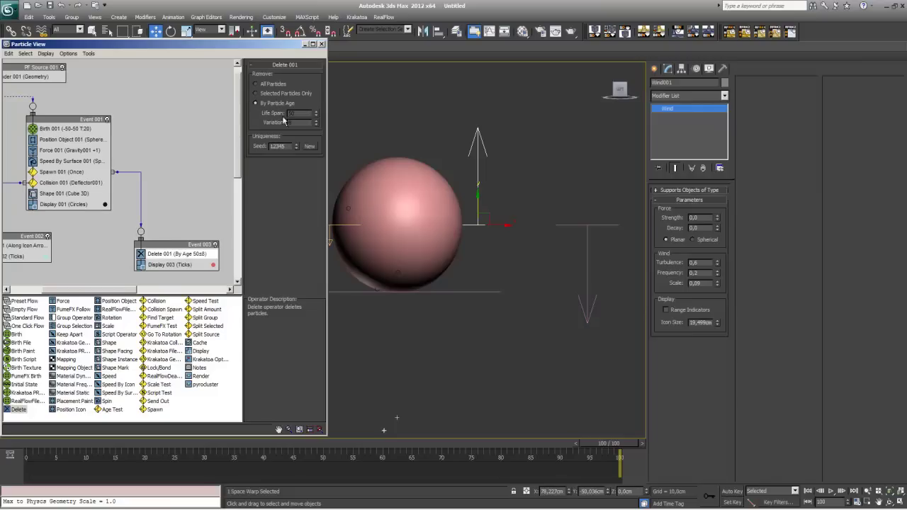
double_click(299, 124)
Finish the age variation, then set Spawn 001 to Per Second with inherited speed 0.
type("5")
left_click(71, 172)
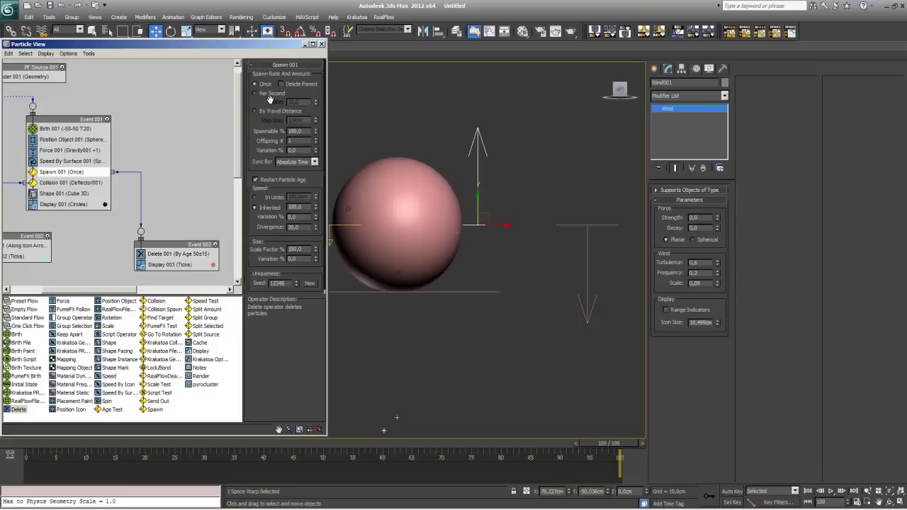
left_click(255, 93)
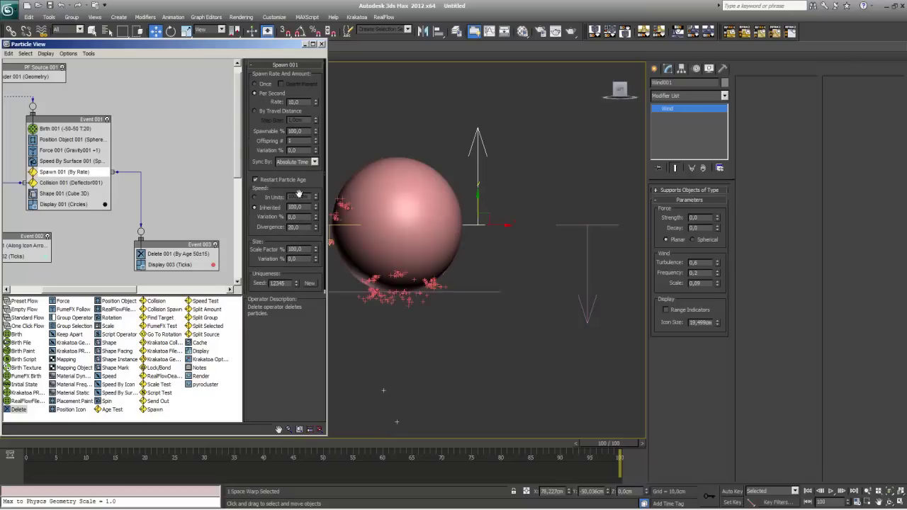
double_click(297, 206)
type("0")
key("Tab")
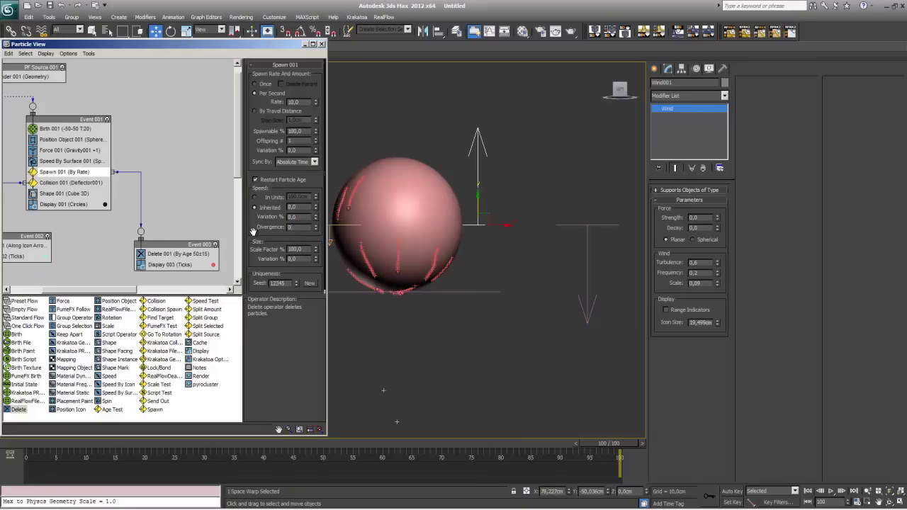
left_click_drag(28, 448, 365, 446)
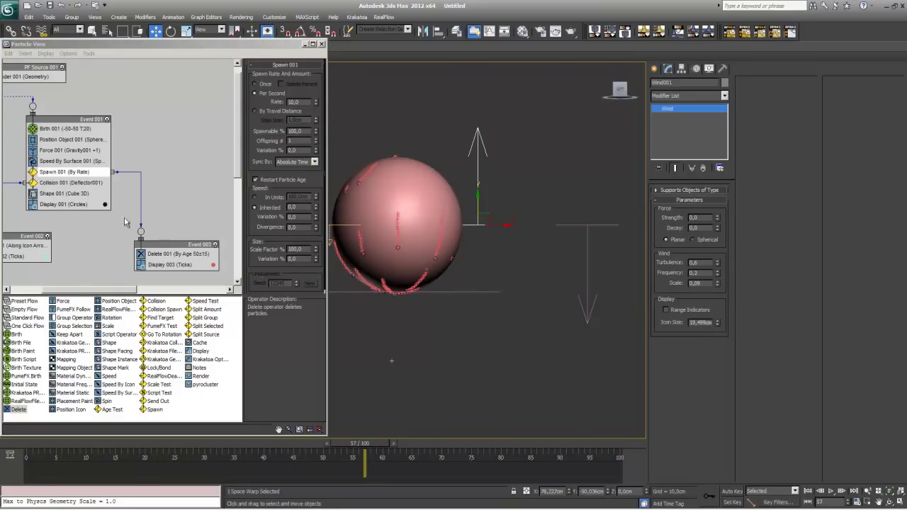
Show the Display 003 particles as Dots.
left_click(172, 266)
left_click(284, 78)
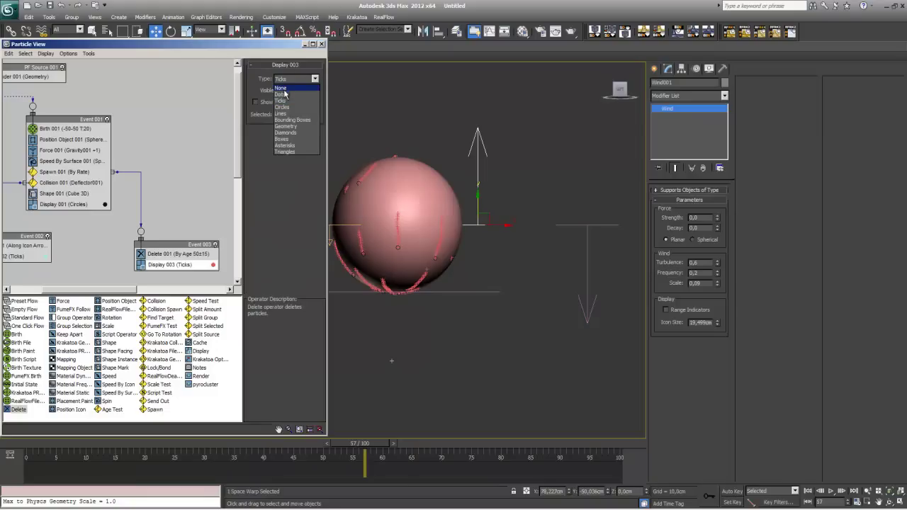
left_click(277, 98)
scroll(395, 276, "up", 1)
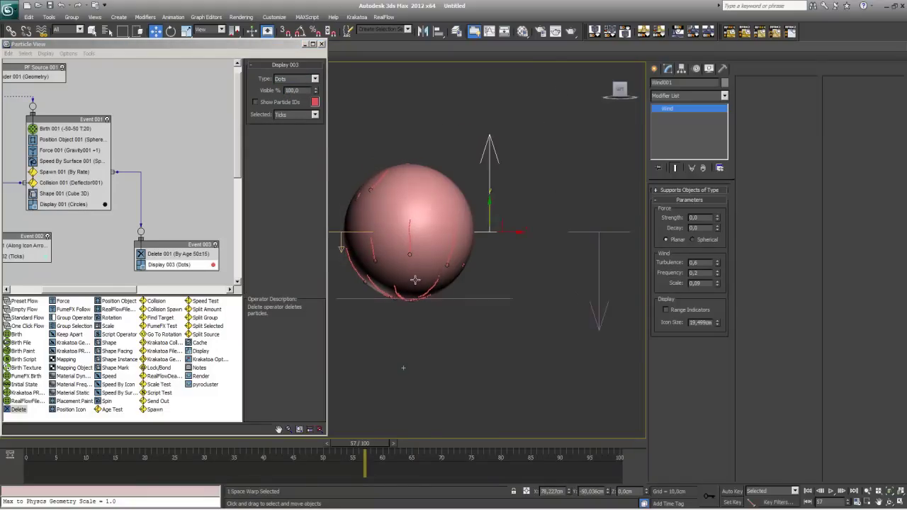
scroll(404, 287, "up", 1)
scroll(386, 286, "up", 1)
Raise the Spawn 001 rate to 40 per second.
left_click(79, 173)
type("40")
key("Return")
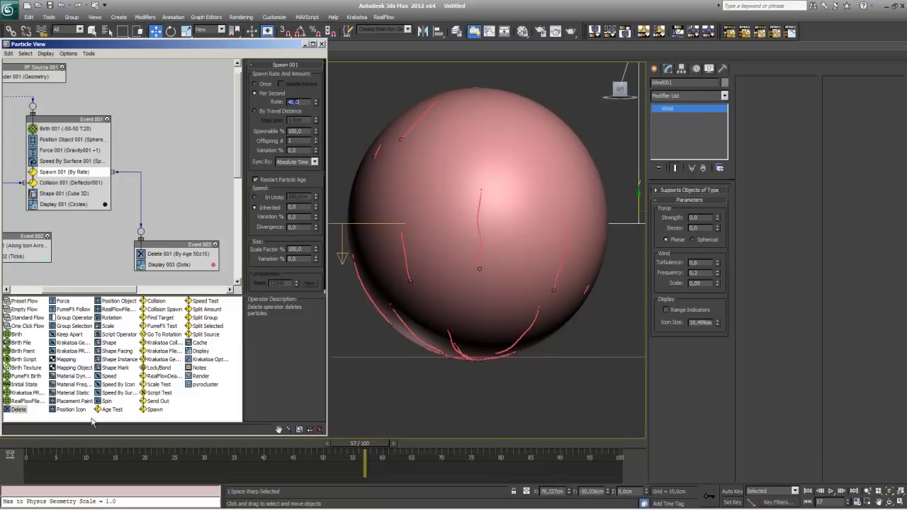
left_click_drag(30, 445, 620, 459)
Try wind Scale 0,1 and Turbulence 0,8, and adjust the Frequency value.
key("w")
key("z")
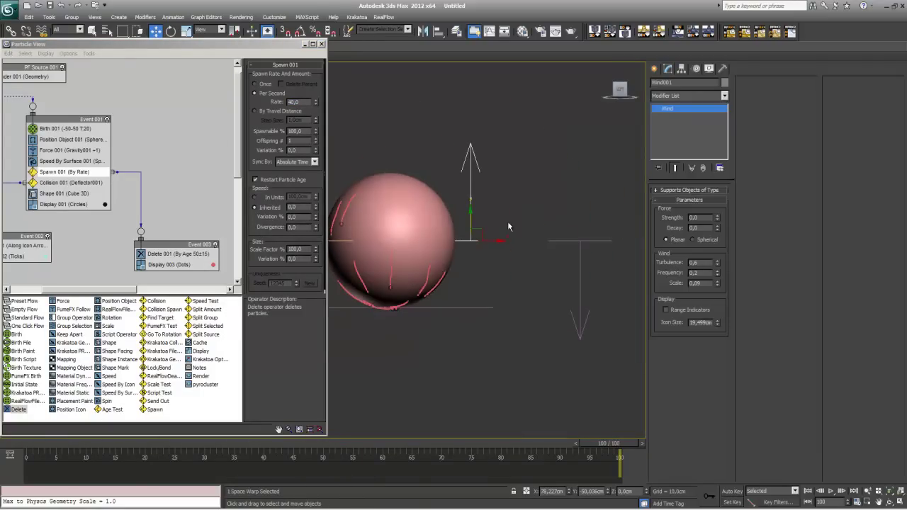
scroll(507, 227, "up", 2)
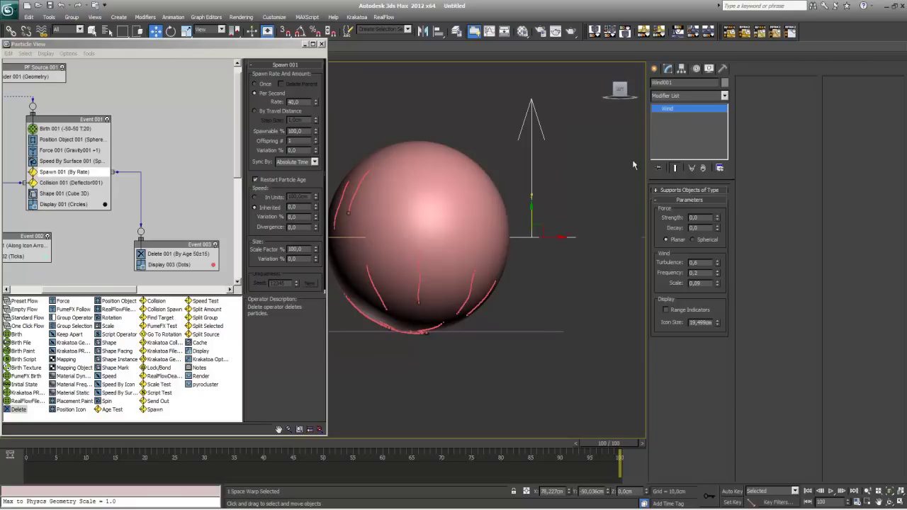
type("0,1")
key("Return")
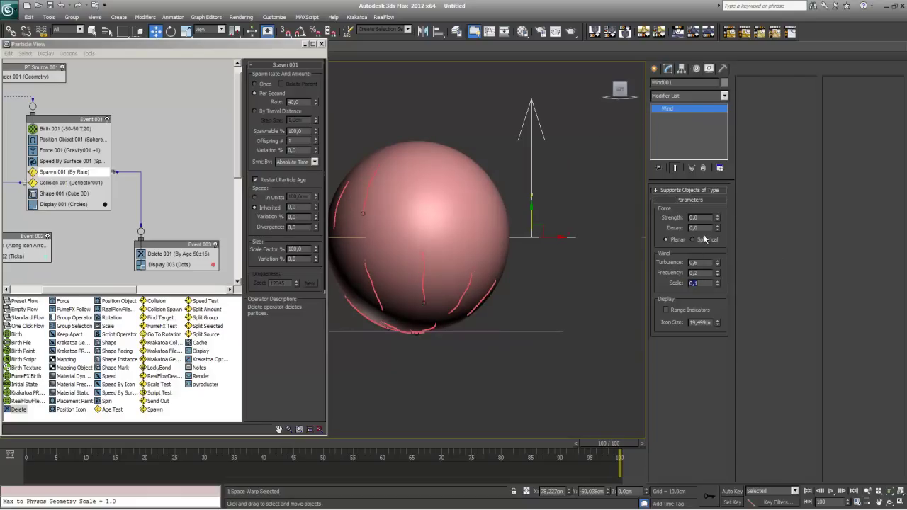
left_click(694, 263)
key("BackSpace")
type("8")
double_click(700, 272)
type("6")
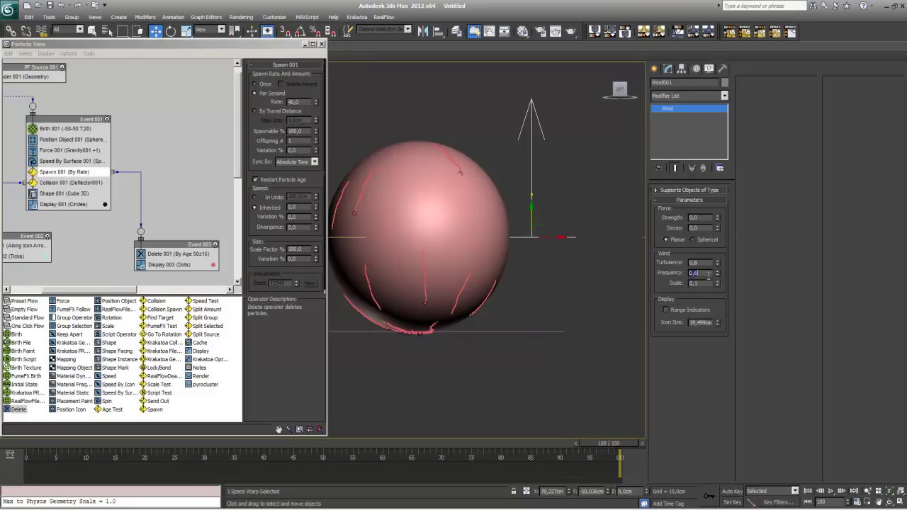
left_click(695, 273)
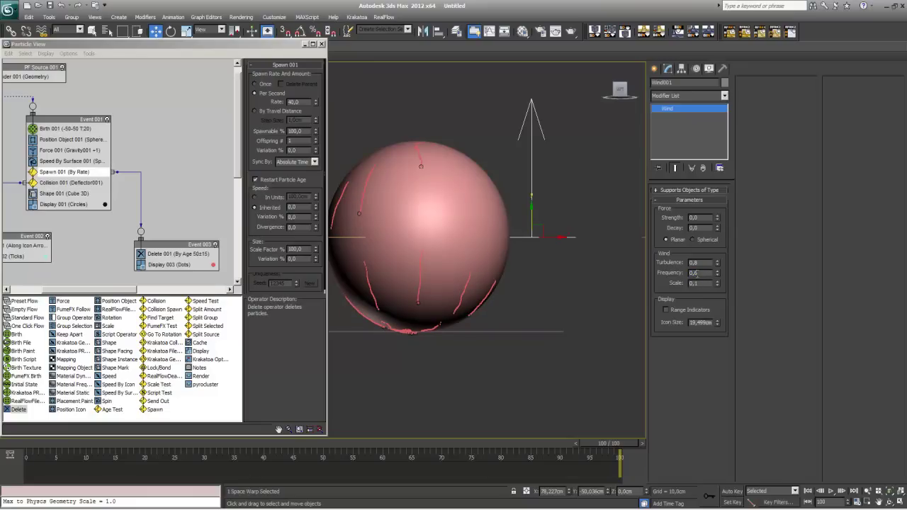
type("0,1")
key("Return")
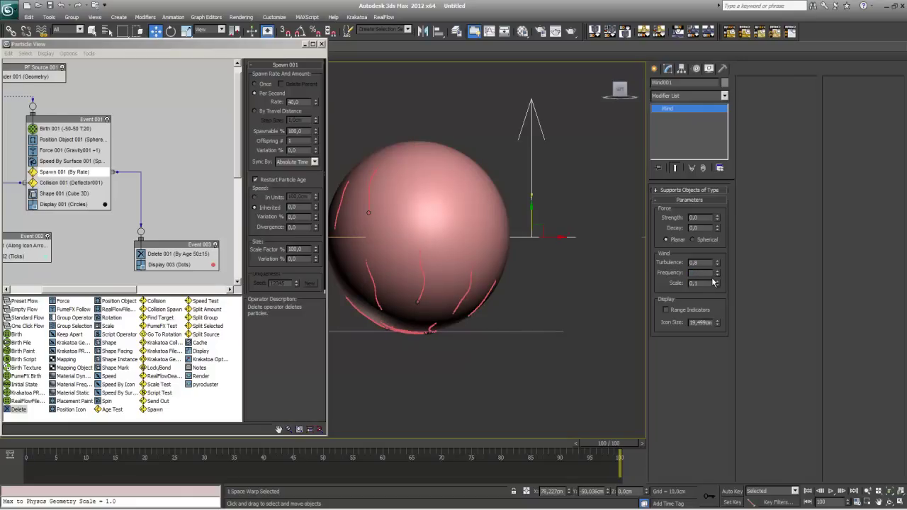
type("1")
key("Return")
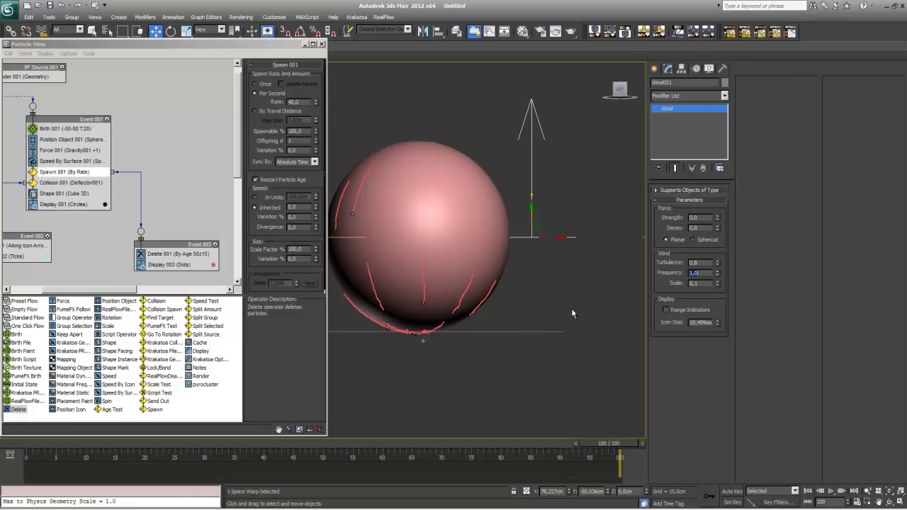
Settle Wind001 at Scale 0,05, Turbulence 1,0 and Frequency 0,5, previewing the trails.
left_click_drag(31, 450, 466, 444)
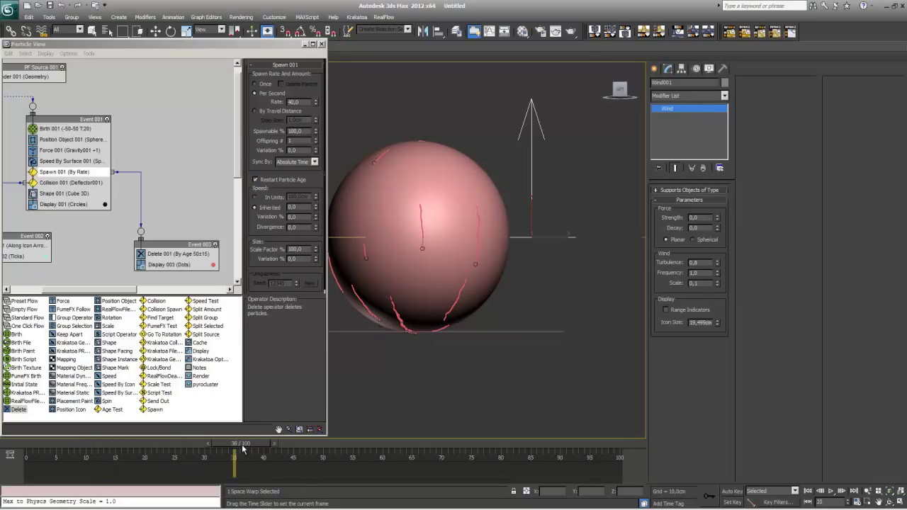
key("w")
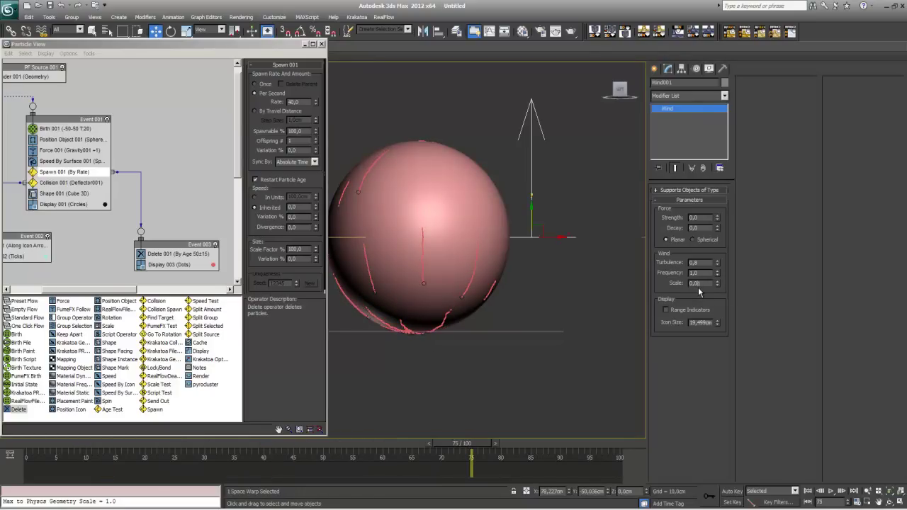
type("0,05")
key("Return")
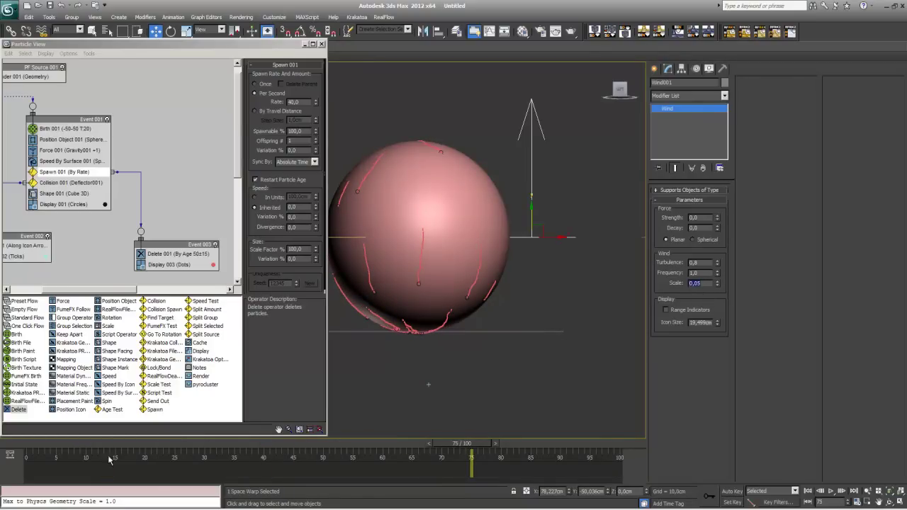
left_click_drag(37, 452, 618, 439)
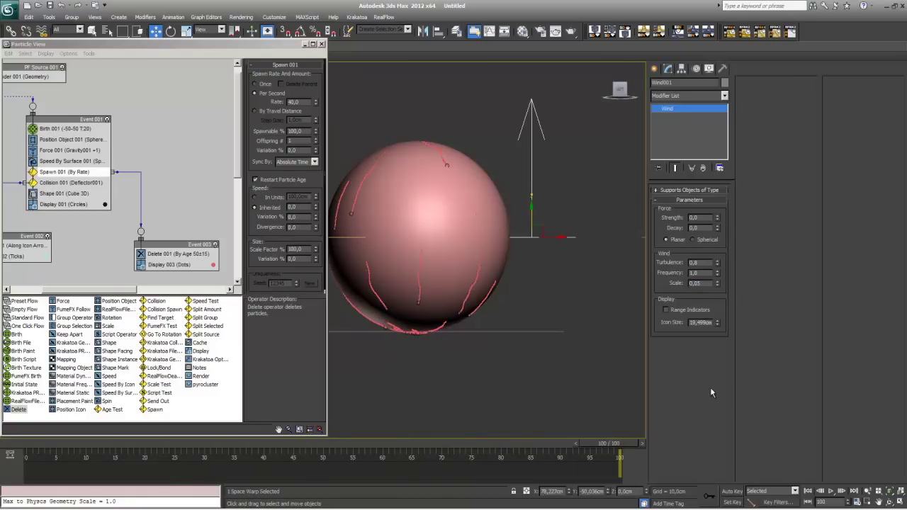
double_click(701, 263)
type("1")
double_click(699, 273)
type("2")
left_click_drag(44, 448, 352, 448)
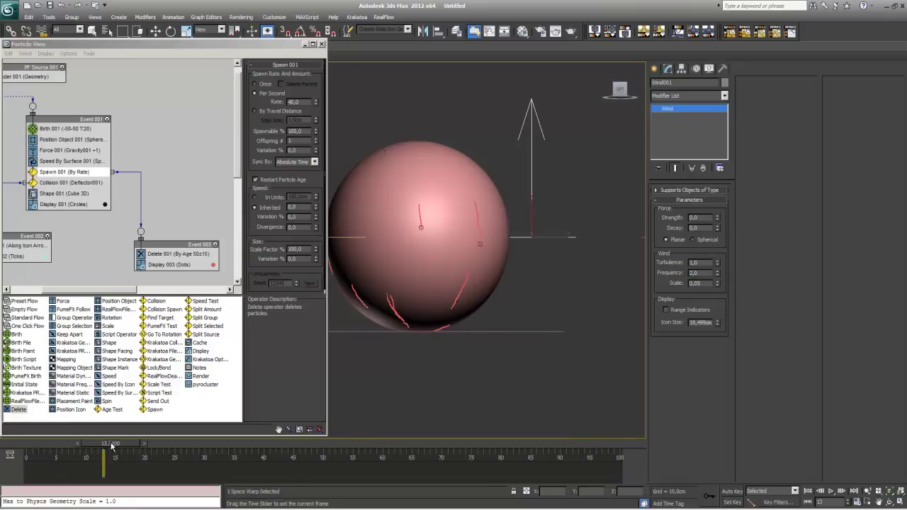
double_click(698, 273)
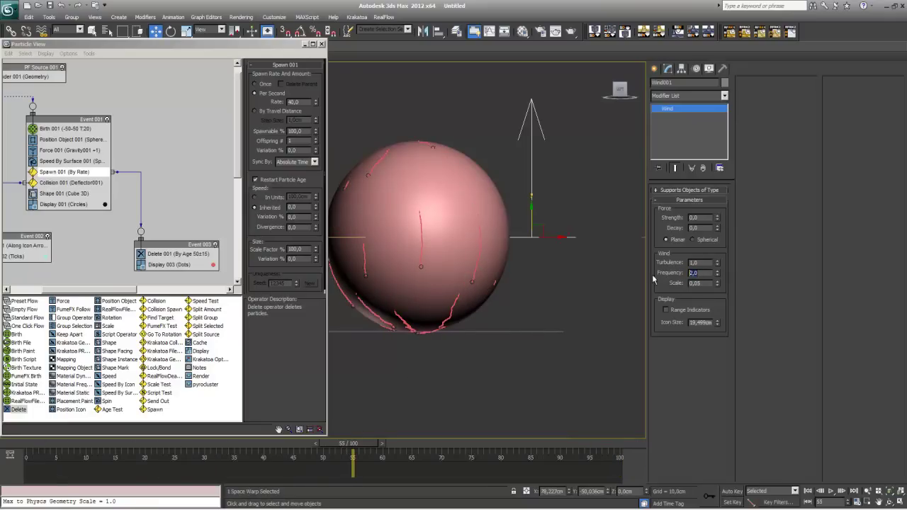
type("0,3")
type("0,5")
key("Return")
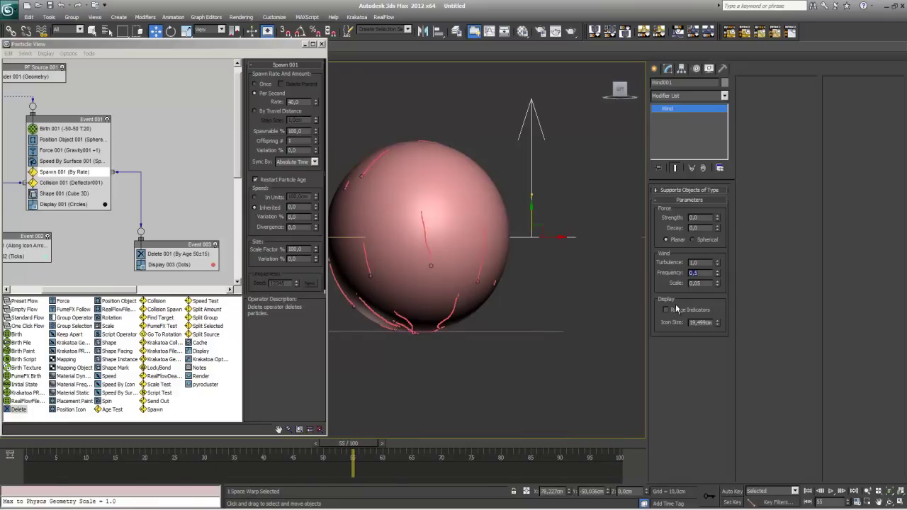
left_click_drag(74, 443, 657, 388)
key("w")
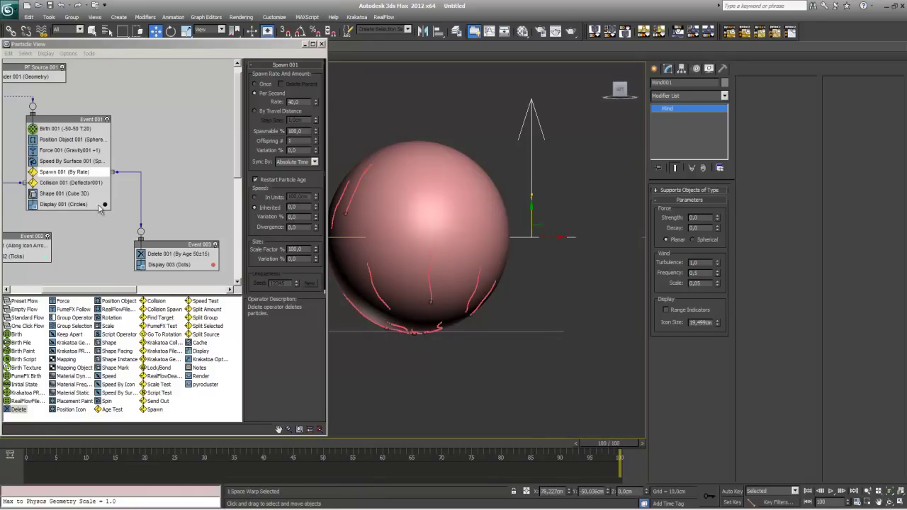
Set Speed By Surface 001 variation to 3,0cm after trying 20,0cm, scrubbing to check.
left_click(72, 161)
left_click(307, 100)
type("20")
key("Return")
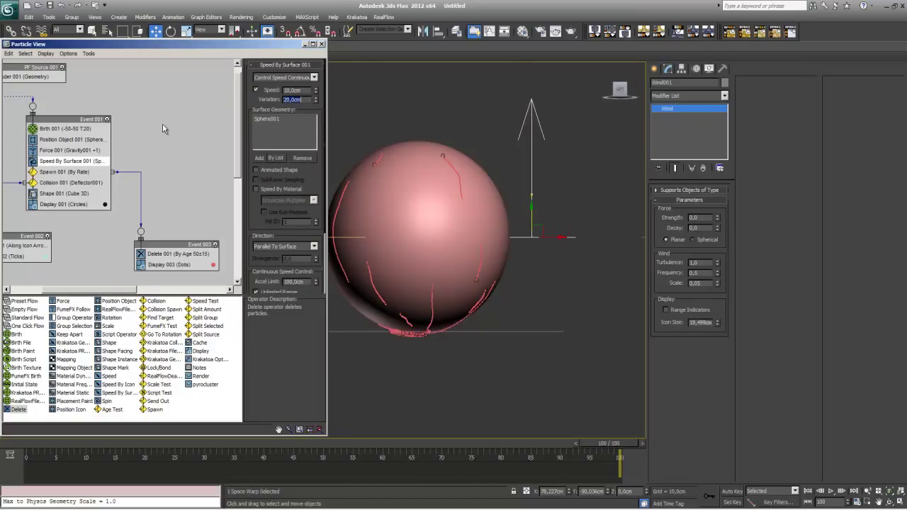
left_click(87, 452)
left_click_drag(88, 452, 174, 452)
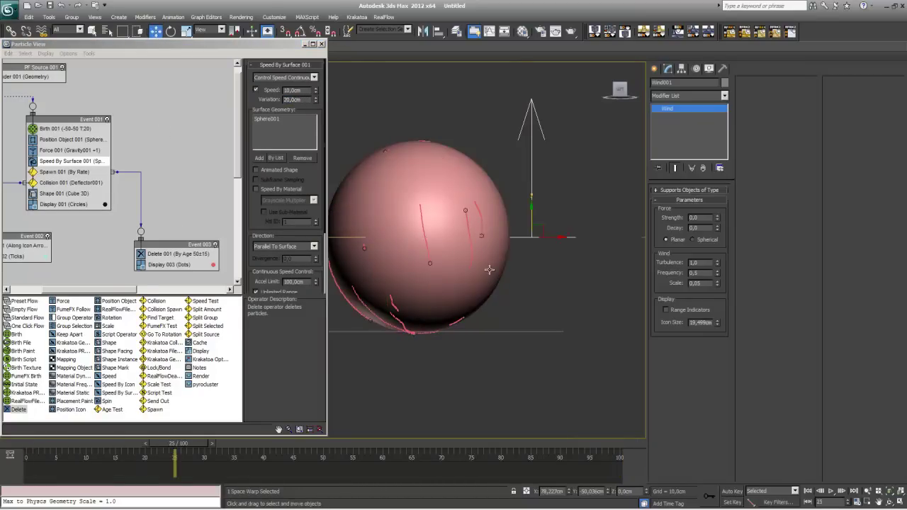
double_click(299, 100)
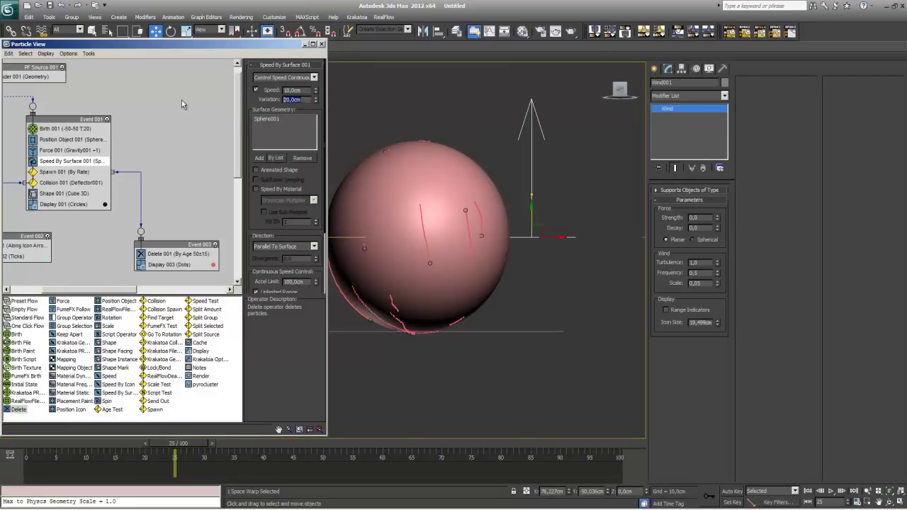
type("3")
key("Return")
left_click_drag(51, 450, 623, 445)
key("w")
middle_click_drag(162, 193, 214, 171)
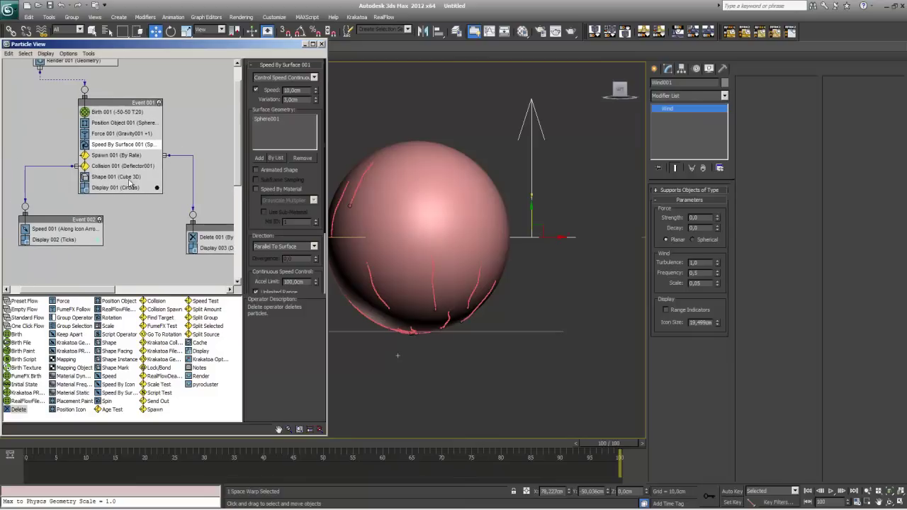
Replace Event 002's tick display with an instance of Event 001's circle Display.
left_click(91, 239)
key("Delete")
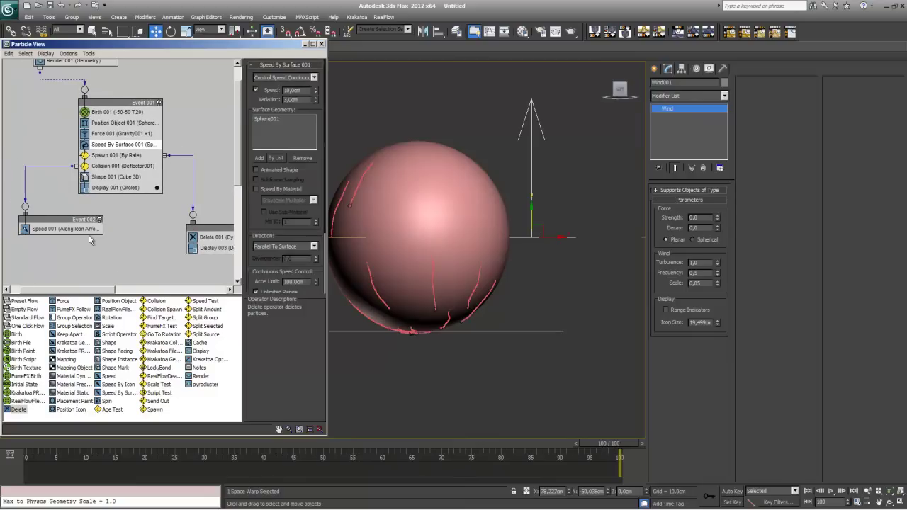
left_click(128, 187)
left_click_drag(125, 187, 95, 237, "ctrl")
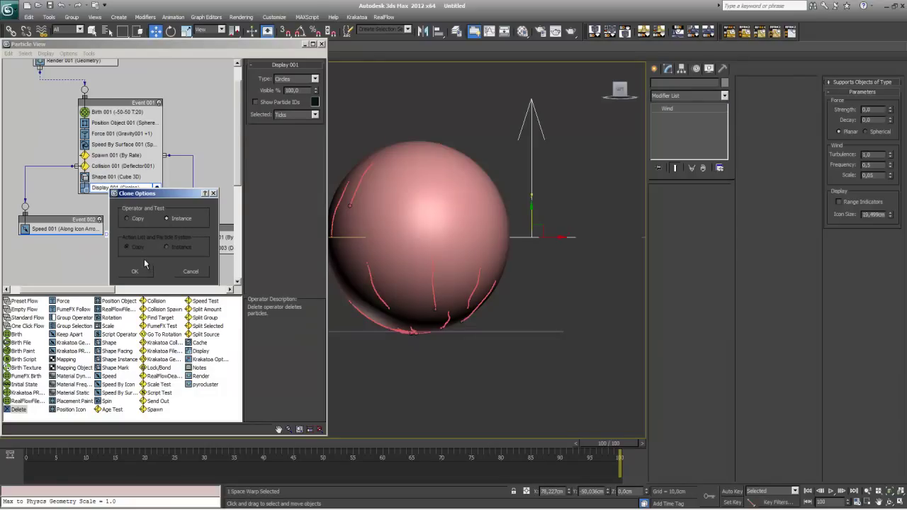
left_click(135, 271)
Drop a Birth operator into the graph as a new event.
mouse_move(196, 217)
middle_mouse_down()
mouse_move(192, 241)
mouse_move(132, 244)
middle_mouse_up()
left_click_drag(15, 333, 170, 152)
middle_click_drag(58, 98, 120, 94)
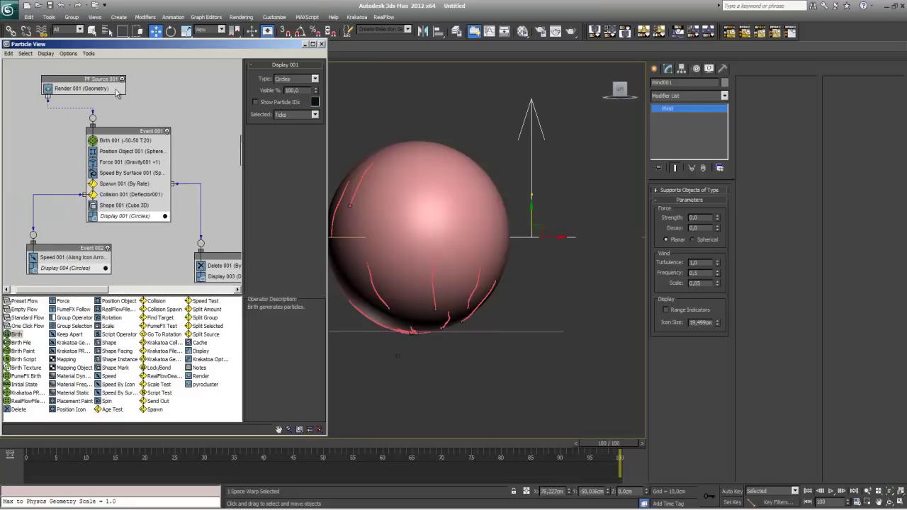
Wire PF Source 001 to Birth 002 and set its Emit Stop to frame 0.
left_click_drag(121, 94, 205, 95)
middle_click_drag(143, 106, 72, 105)
left_click_drag(60, 100, 174, 126)
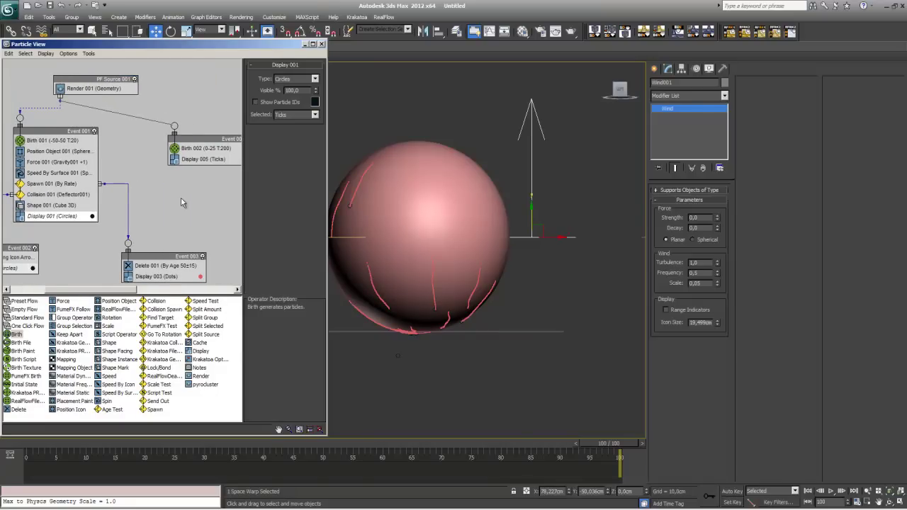
middle_click_drag(182, 198, 132, 199)
left_click(181, 151)
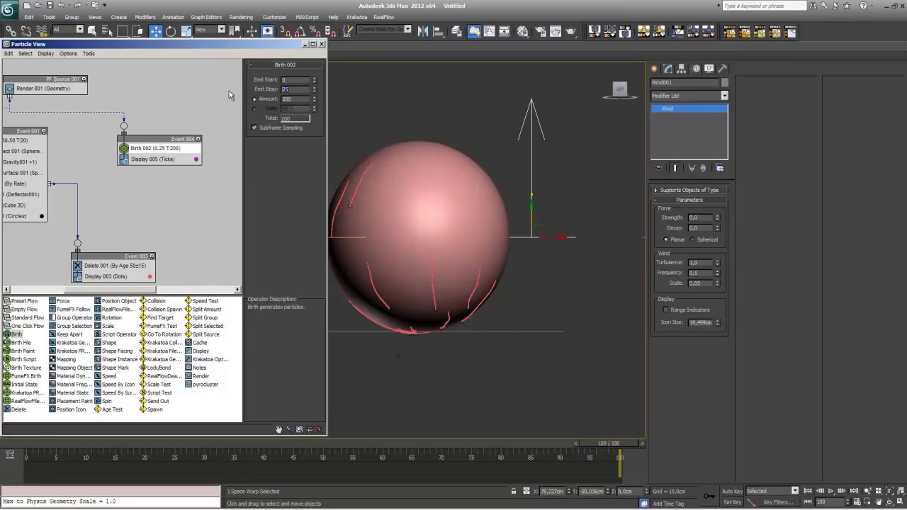
type("0")
key("Return")
Add Position Object emitting from the sphere and display the droplets as Geometry.
left_click_drag(119, 301, 152, 157)
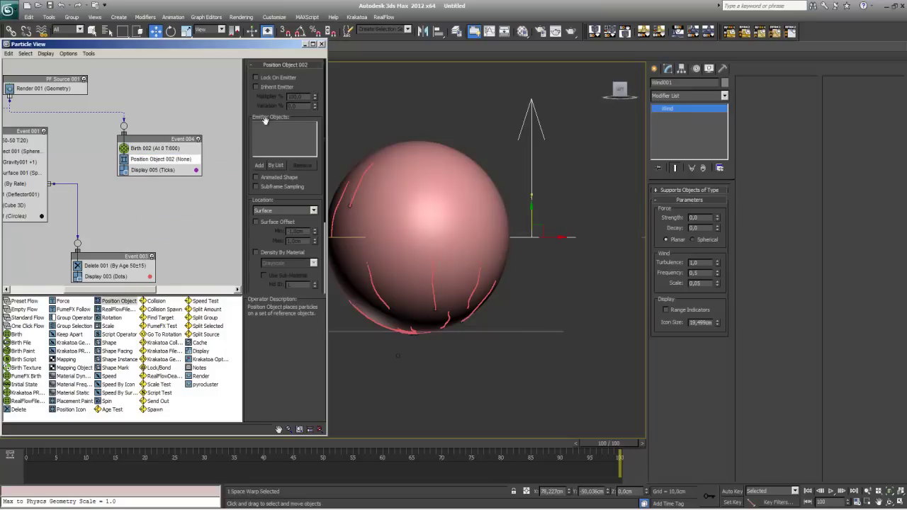
left_click(259, 165)
left_click(410, 206)
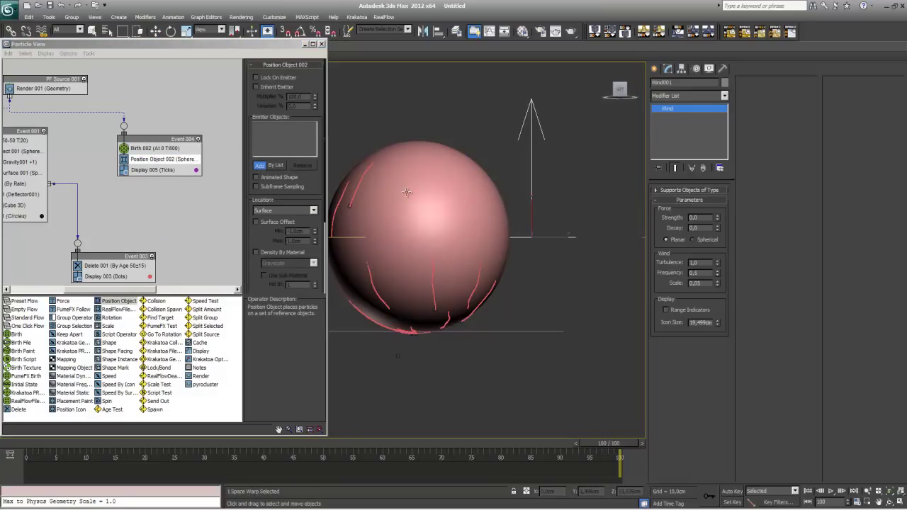
left_click(172, 170)
left_click(296, 79)
left_click(292, 126)
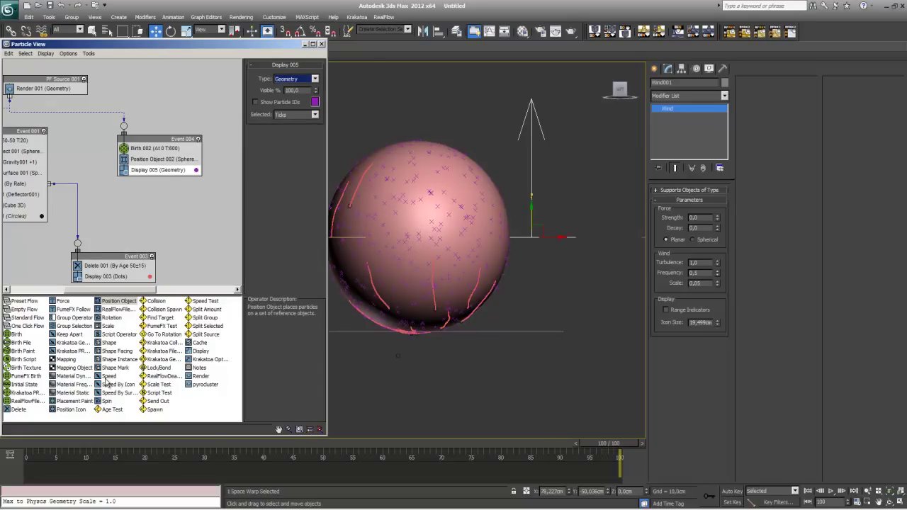
Add a Shape operator with 20-sided spheres and 50% size variation.
mouse_move(108, 343)
left_mouse_down()
mouse_move(169, 196)
mouse_move(167, 174)
left_mouse_up()
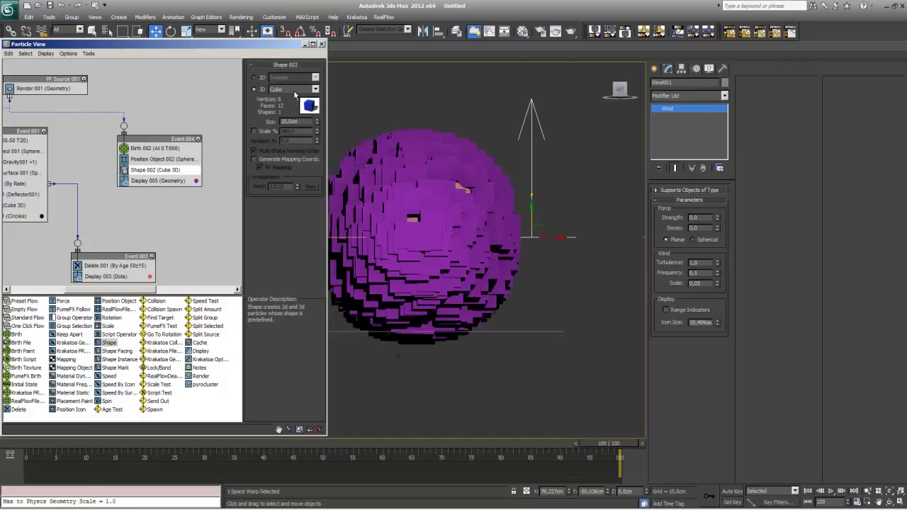
left_click(289, 87)
left_click(306, 188)
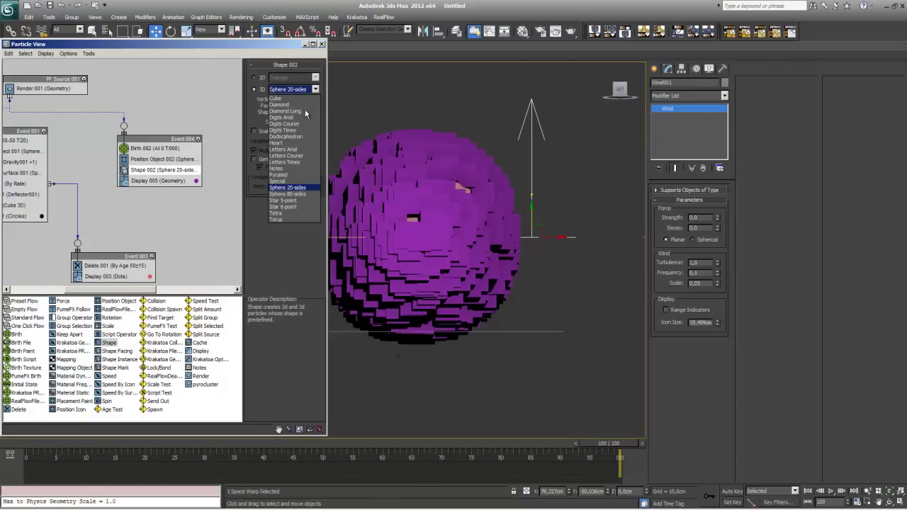
double_click(290, 121)
type("2,0cm")
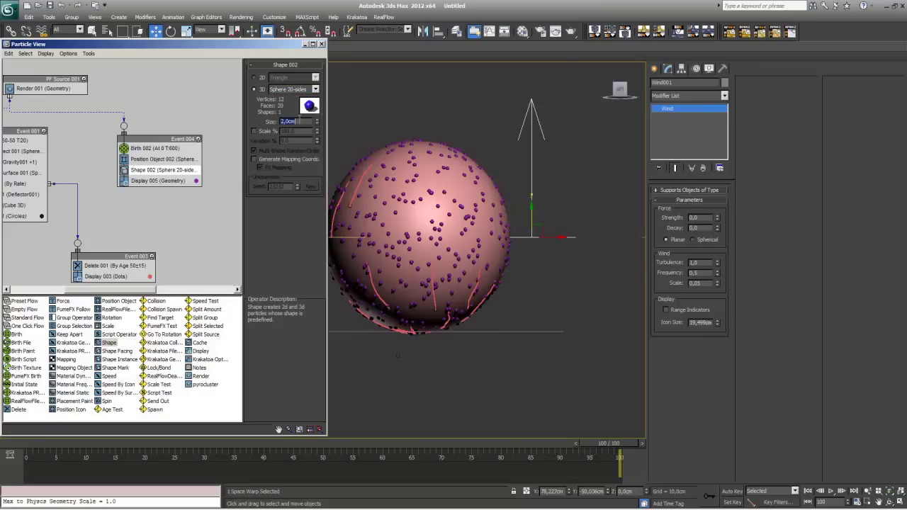
left_click(267, 132)
type("50")
key("Return")
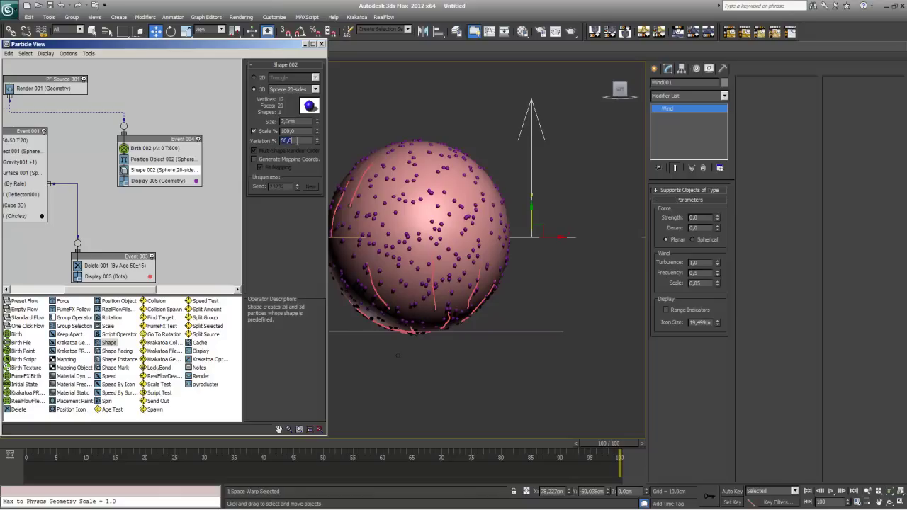
Reduce the droplet size to 1 cm.
left_click(300, 122)
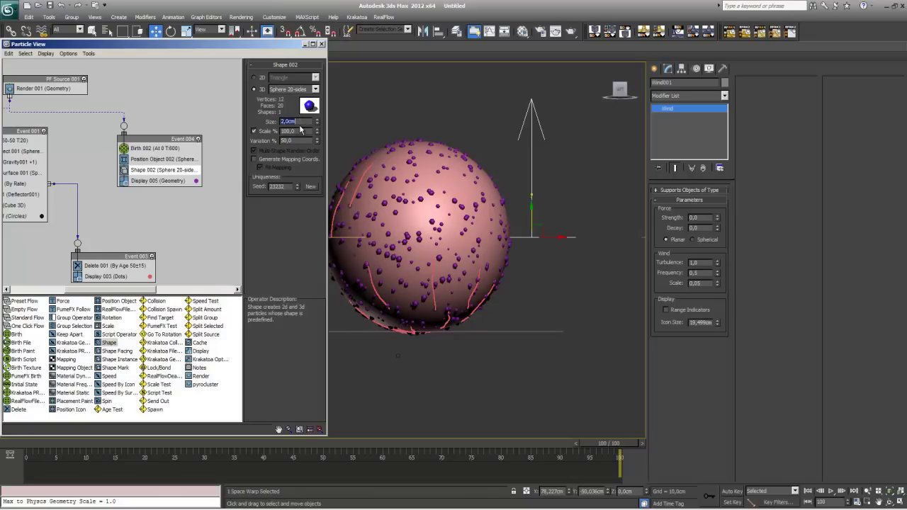
type("1")
key("Return")
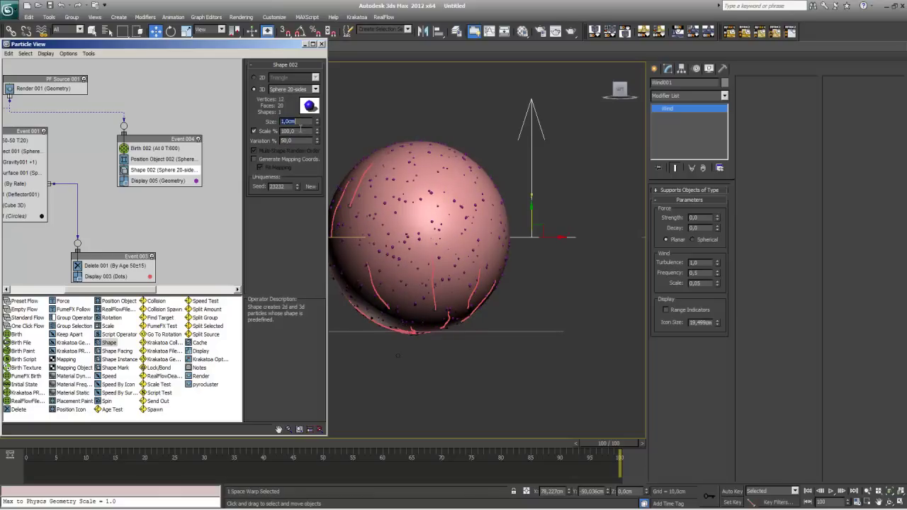
scroll(413, 213, "up", 2)
scroll(413, 209, "up", 1)
scroll(413, 204, "up", 2)
scroll(413, 202, "down", 3)
scroll(425, 213, "down", 1)
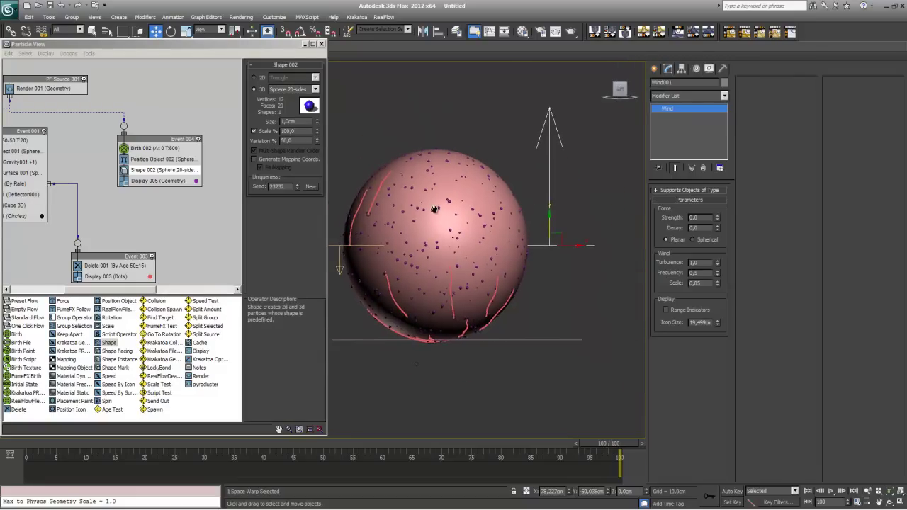
mouse_move(70, 218)
middle_mouse_down()
mouse_move(148, 198)
mouse_move(145, 186)
middle_mouse_up()
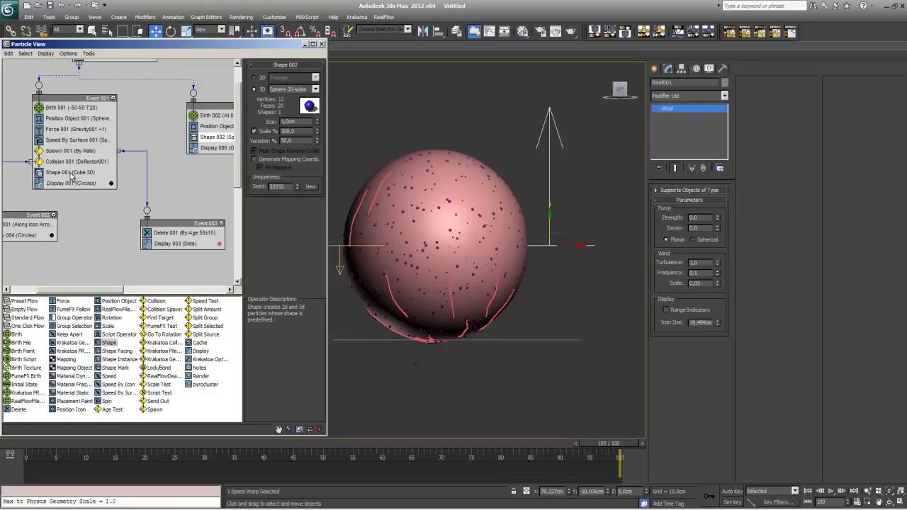
Add a Scale operator to Event 001 and display its particles as Geometry.
mouse_move(107, 326)
left_mouse_down()
mouse_move(84, 182)
mouse_move(78, 194)
left_mouse_up()
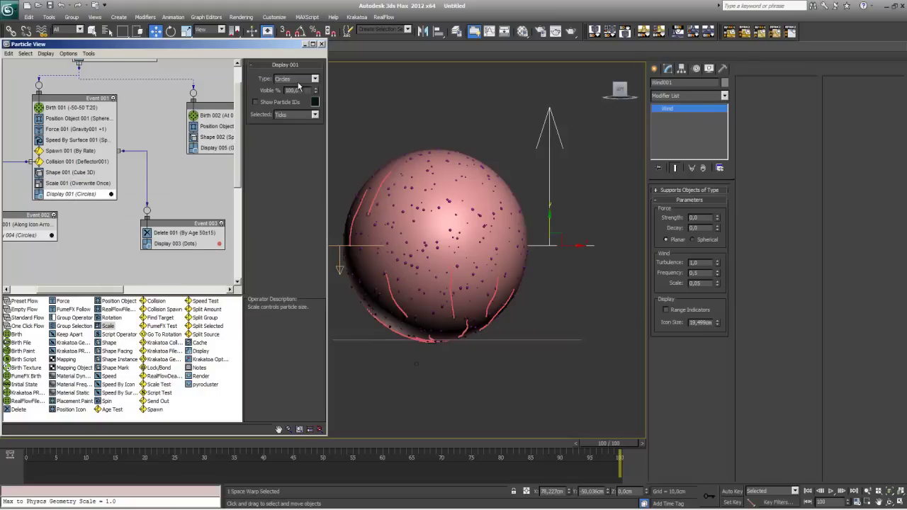
left_click(298, 81)
left_click(316, 130)
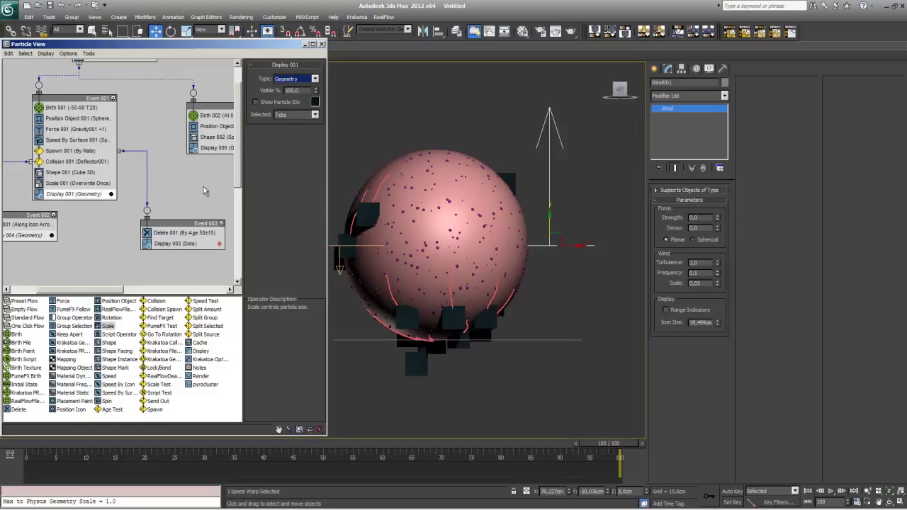
left_click(64, 183)
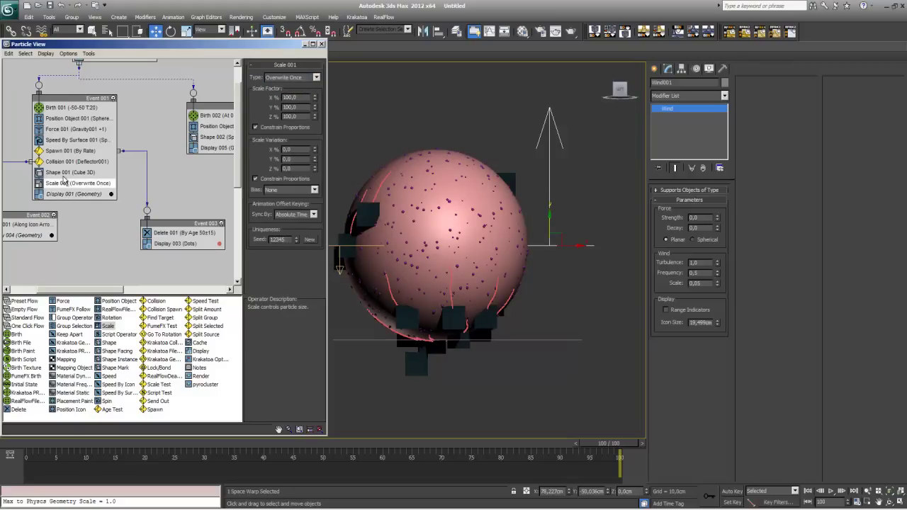
Make Shape 001 use 20-sided spheres with a 2 cm size.
left_click(64, 174)
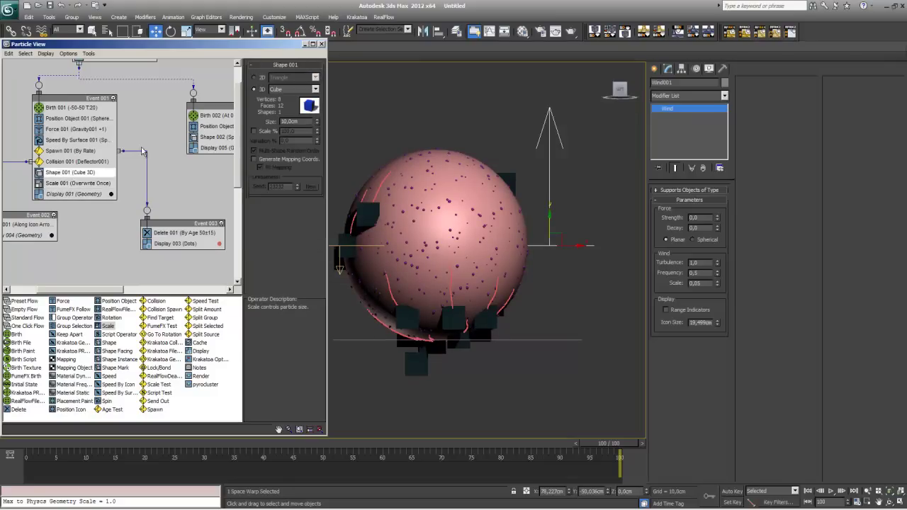
left_click(287, 89)
left_click(308, 187)
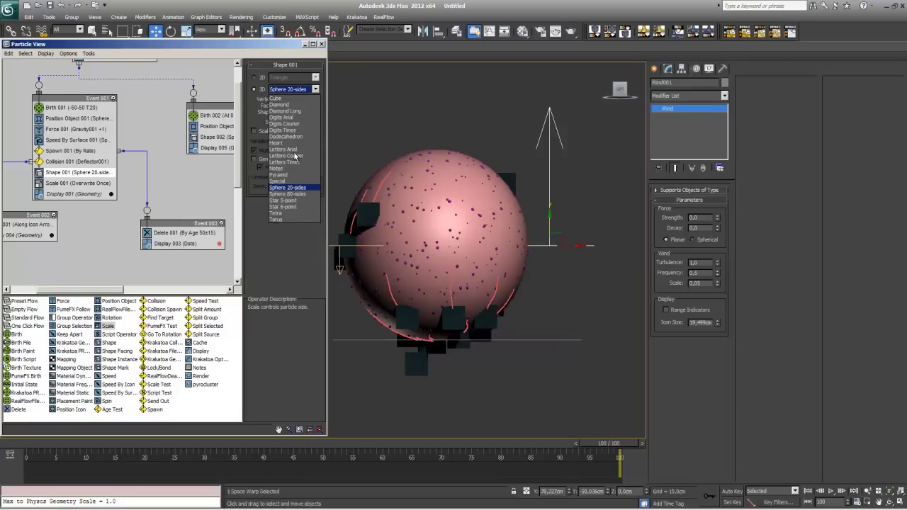
double_click(292, 122)
type("2")
key("Return")
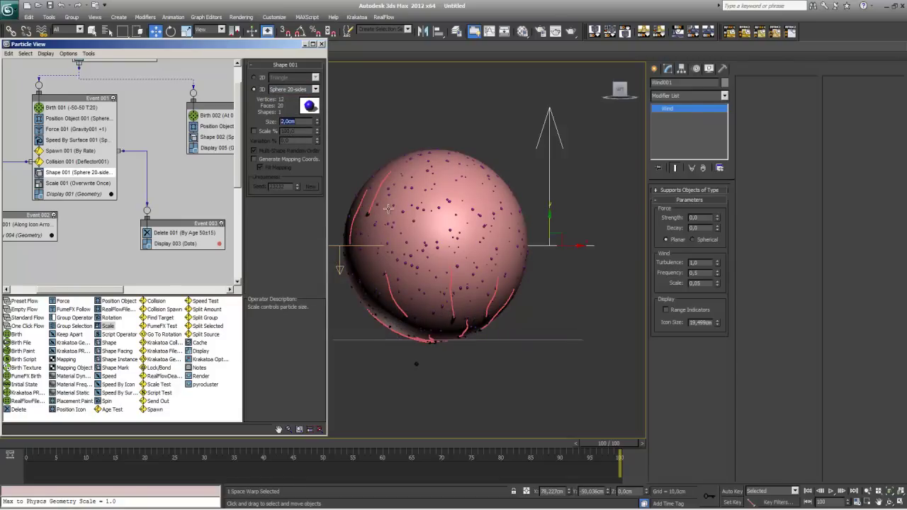
Switch the viewport to plain shaded display.
left_click_drag(160, 48, 160, 82)
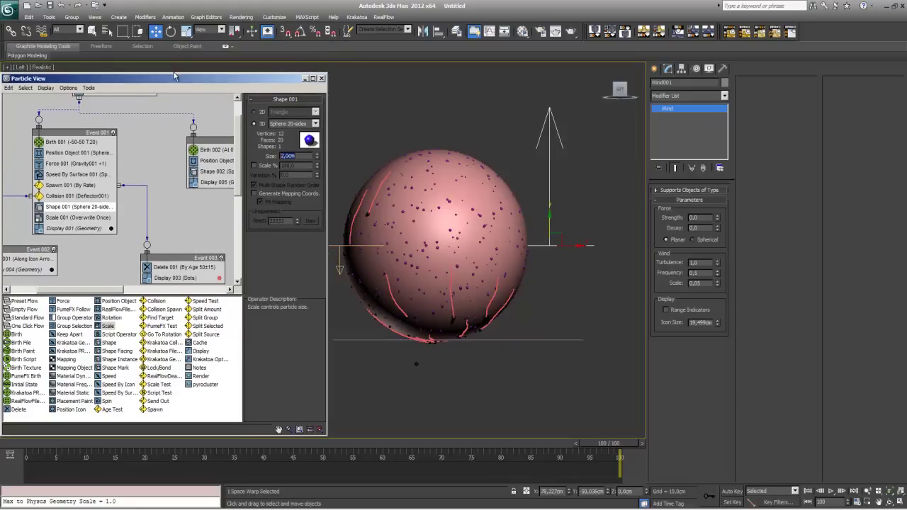
left_click(41, 68)
left_click(55, 86)
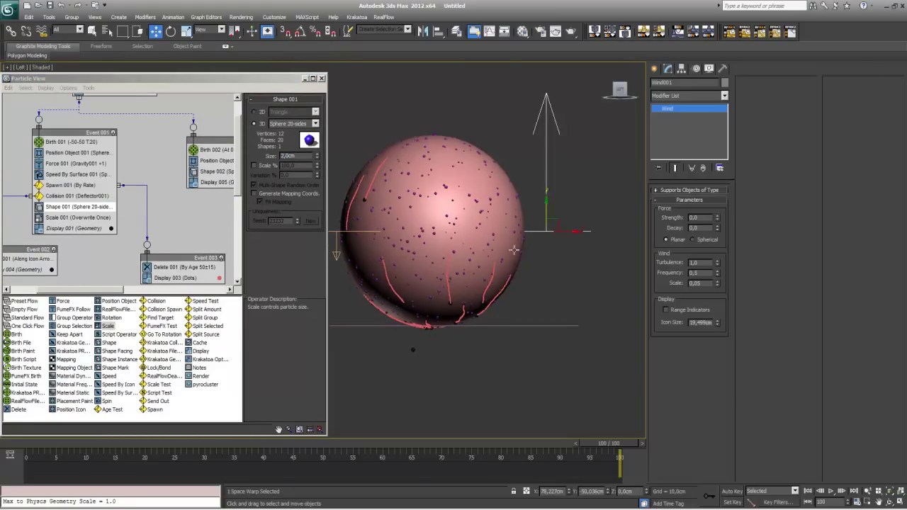
scroll(461, 238, "up", 3)
scroll(461, 237, "up", 3)
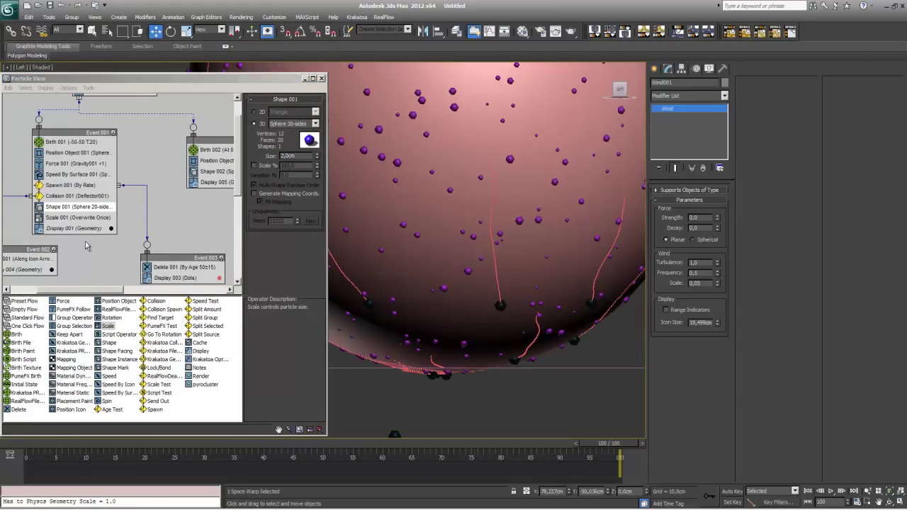
Color the Event 001 particles bright orange.
left_click(82, 228)
left_click(315, 136)
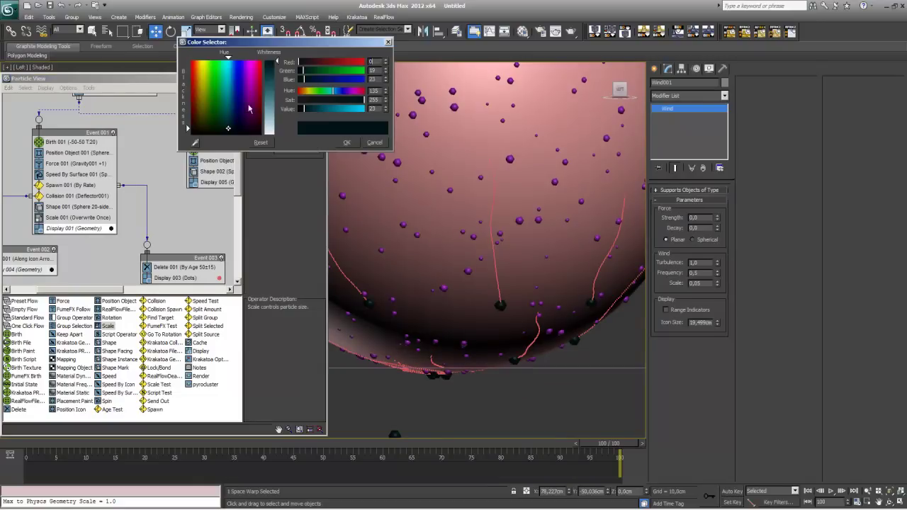
left_click_drag(218, 100, 198, 62)
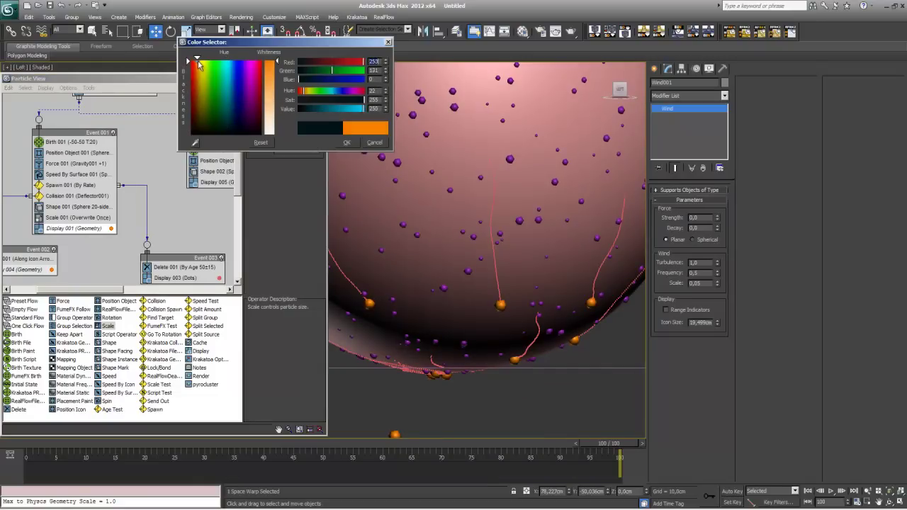
left_click(347, 143)
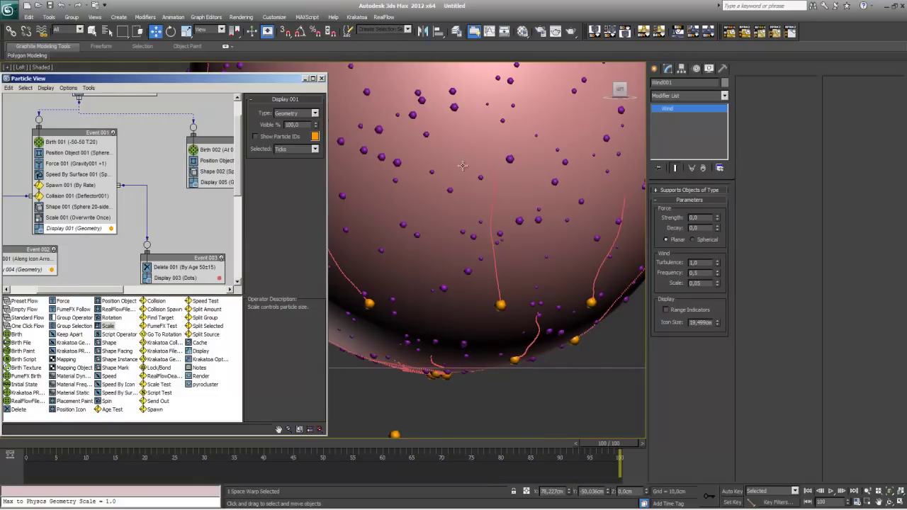
Make the sphere's object colour dark grey.
left_click(564, 198)
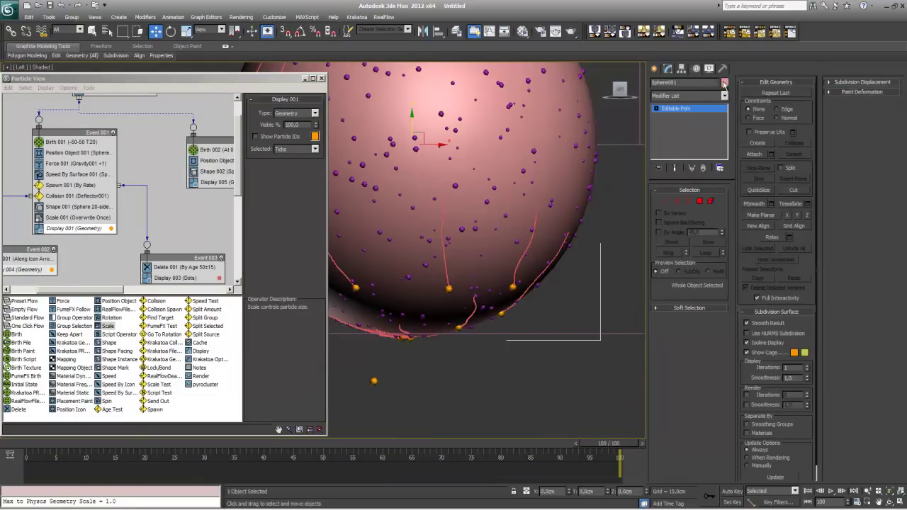
left_click(724, 82)
left_click(502, 312)
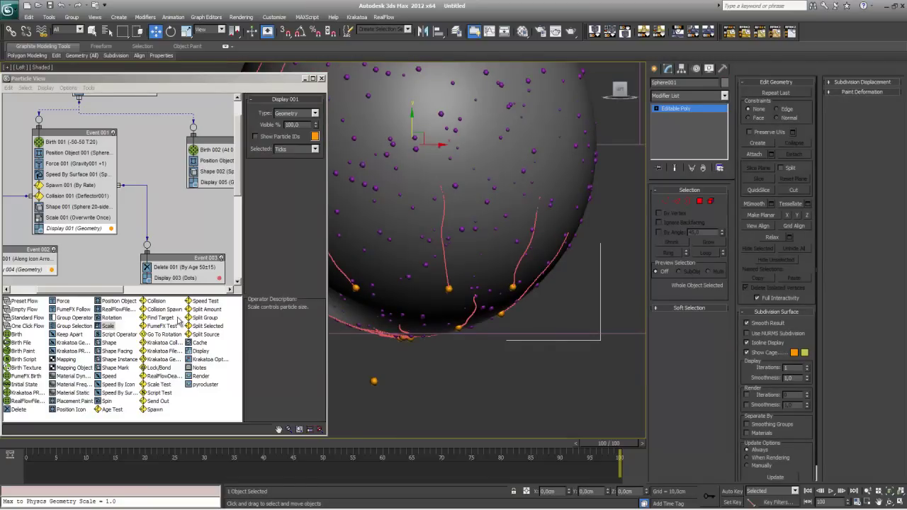
Display Event 003 drips as geometry and frame the red drip strands.
left_click(179, 277)
left_click(288, 115)
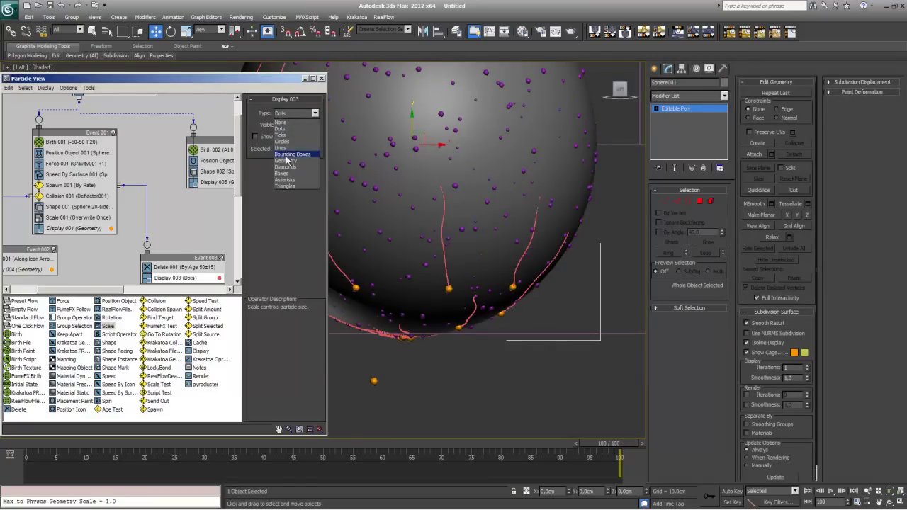
left_click(286, 143)
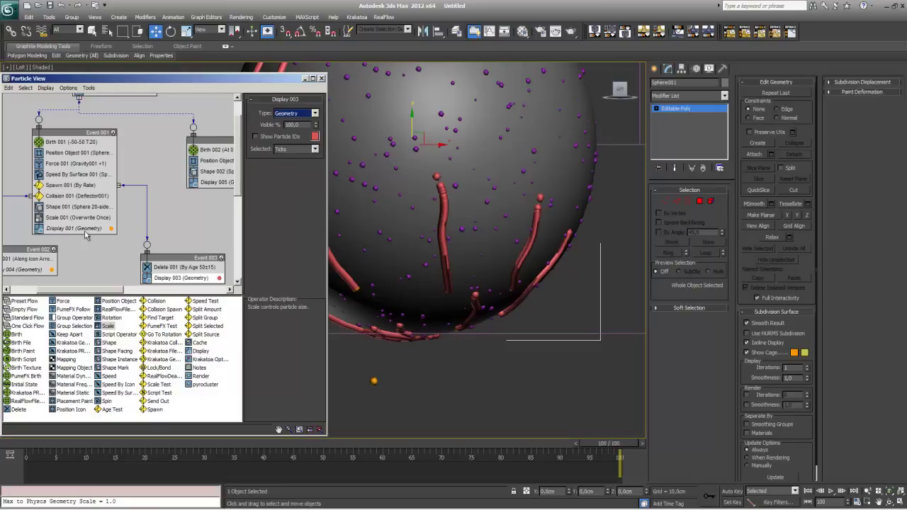
middle_click_drag(433, 283, 469, 316)
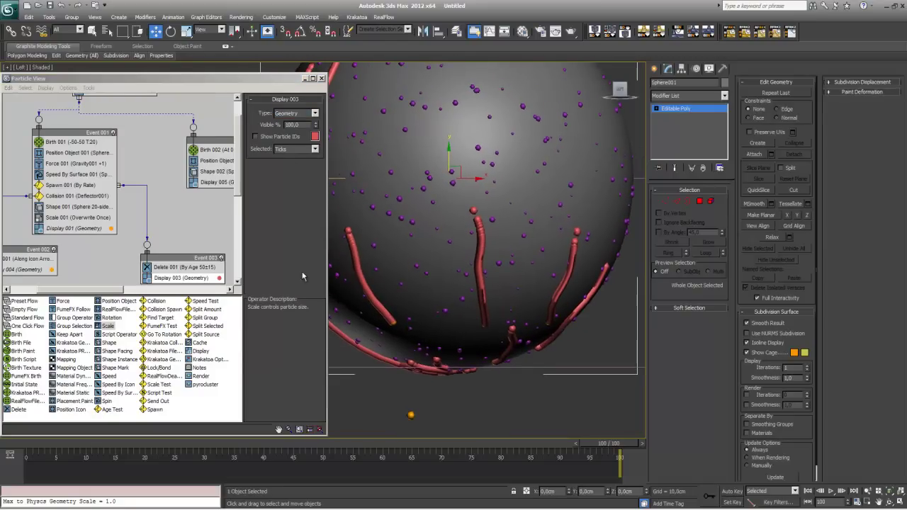
Set Scale 001 to Relative First with a uniform scale factor of 95.
left_click(76, 218)
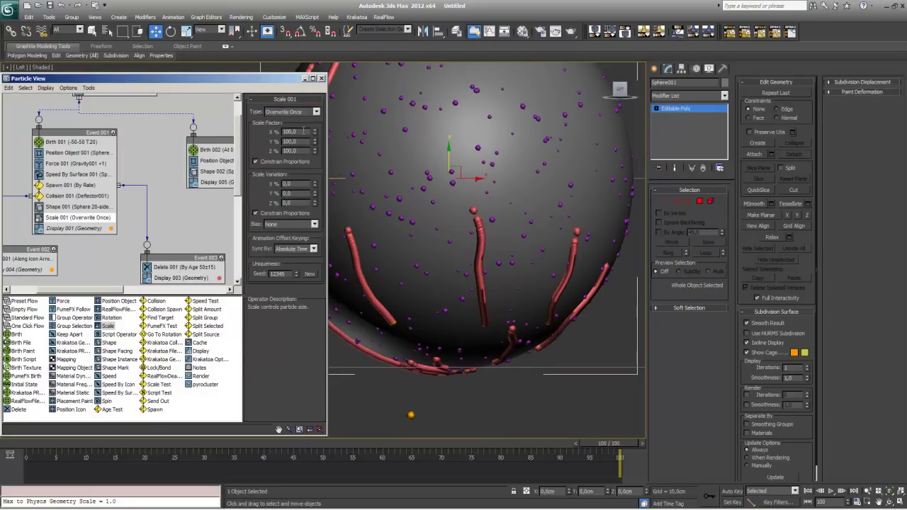
left_click(292, 111)
left_click(302, 140)
double_click(306, 131)
type("95")
key("Return")
Add an instanced Scale to Event 003 and set its type to Relative Successive.
left_click_drag(68, 218, 189, 260)
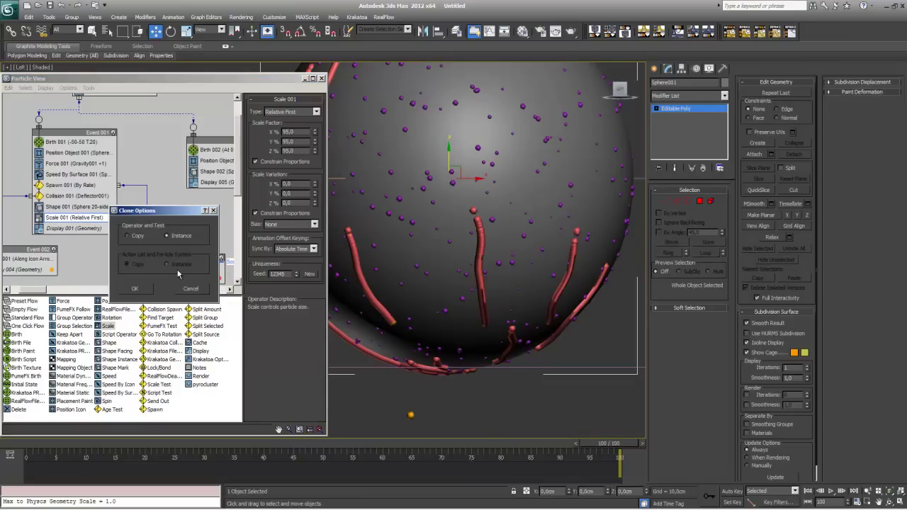
key("Return")
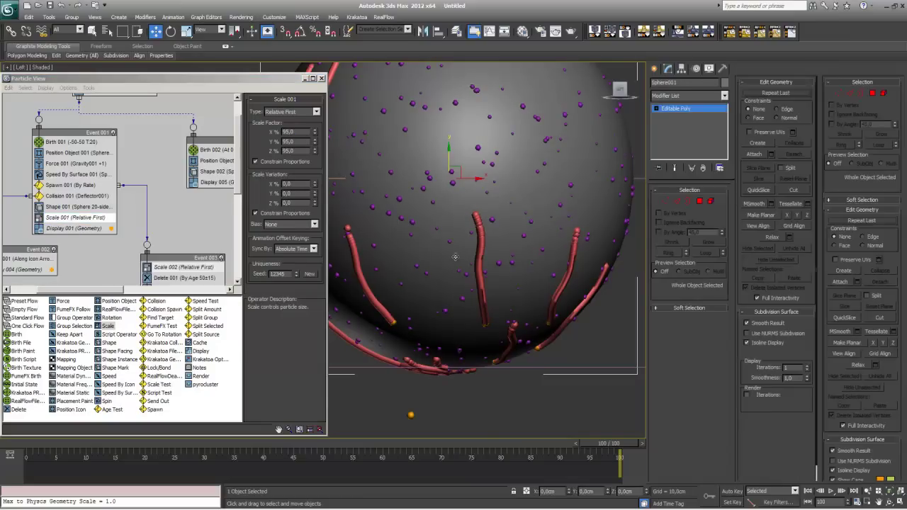
middle_click_drag(189, 260, 177, 220)
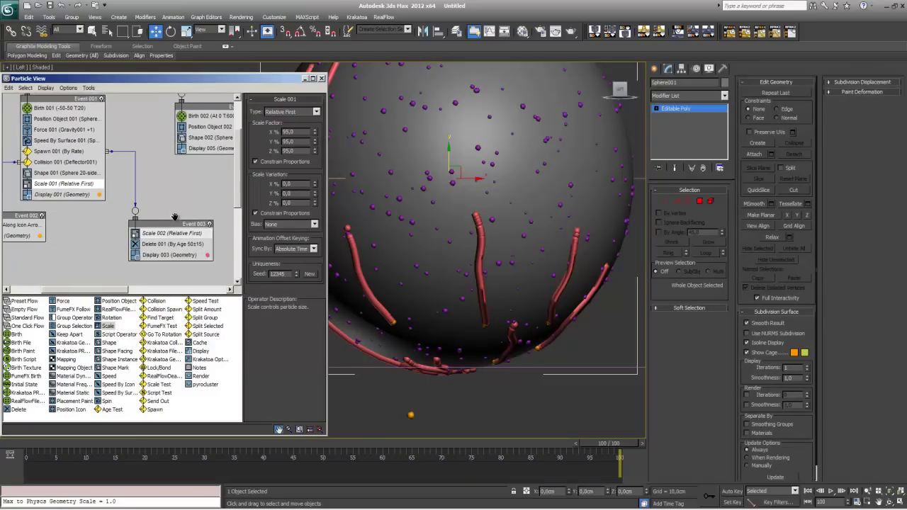
left_click(290, 112)
left_click(290, 147)
left_click(291, 147)
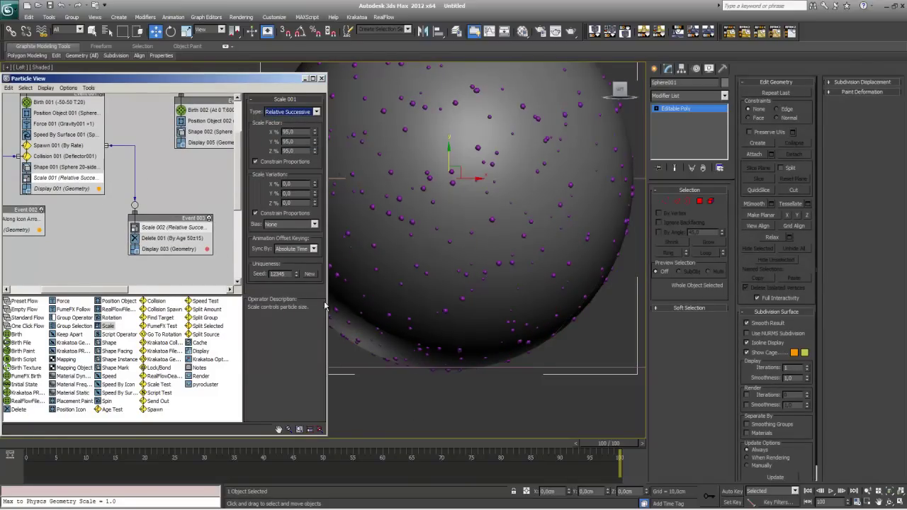
Move the Scale operator so it remains only in the trail event.
left_click_drag(33, 444, 465, 457)
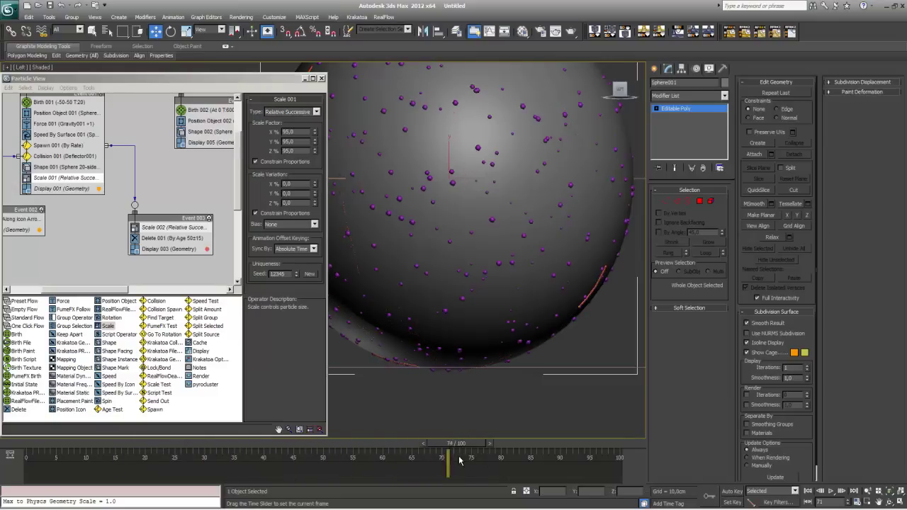
left_click(165, 231)
left_click(160, 225)
mouse_move(161, 226)
left_mouse_down()
mouse_move(92, 180)
mouse_move(181, 225)
left_mouse_up()
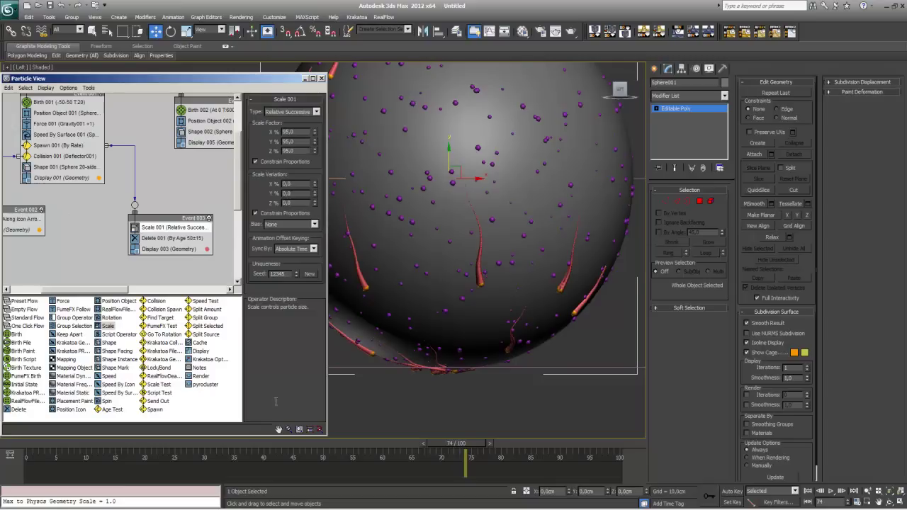
Set the scale factor to 97 with 3% variation, then scrub to preview beaded trails.
left_click_drag(295, 132, 252, 142)
type("97")
key("Return")
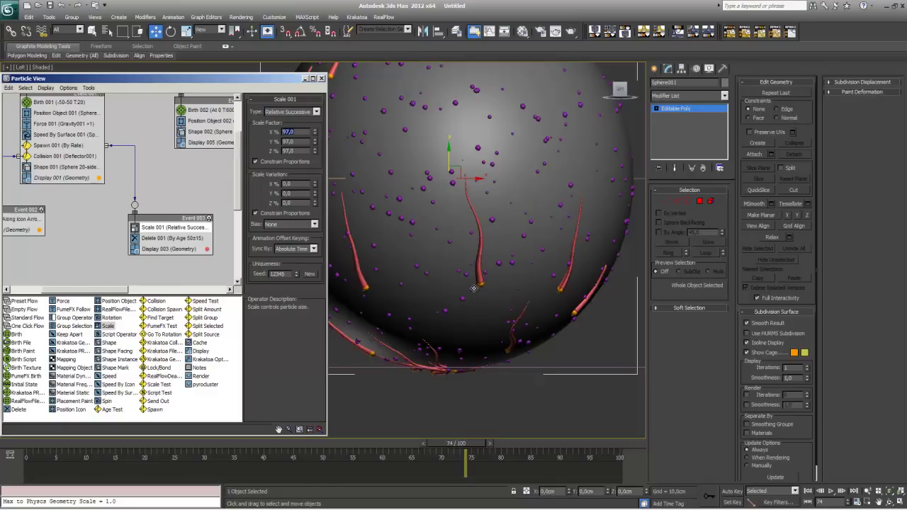
double_click(290, 184)
type("3")
key("Return")
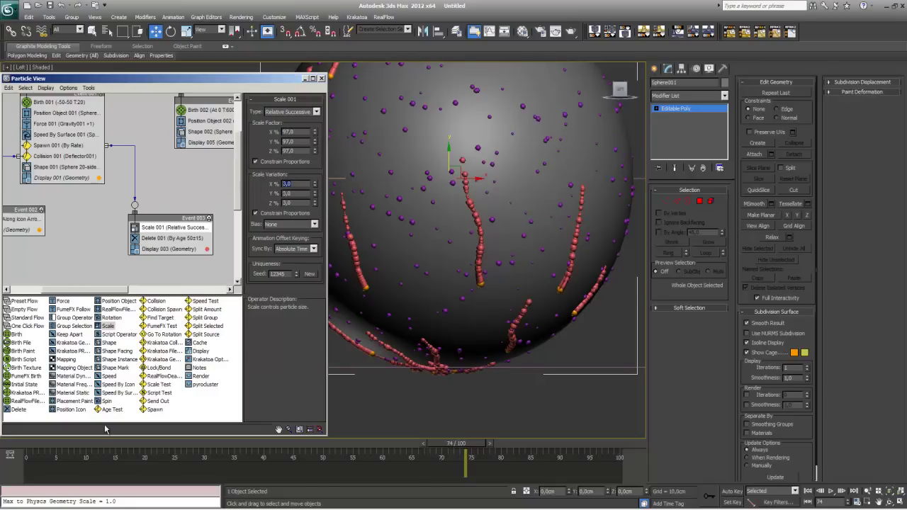
left_click_drag(41, 445, 574, 459)
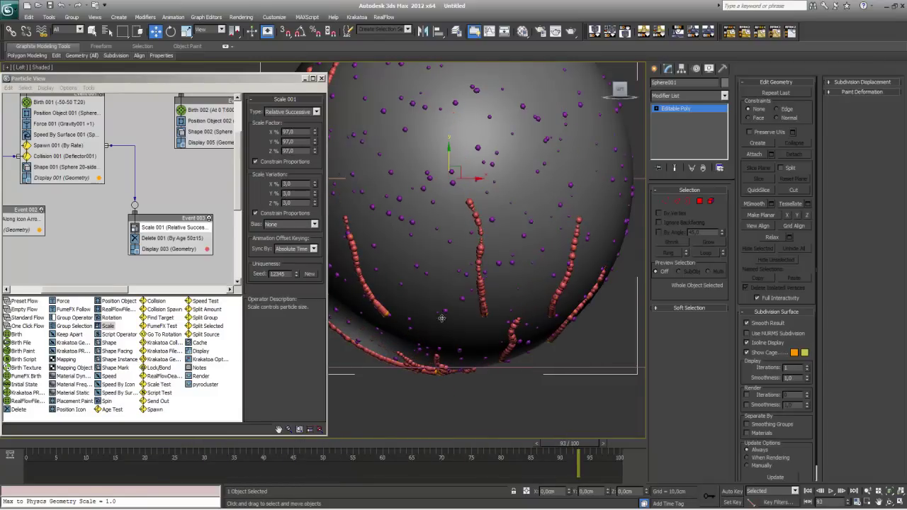
left_click_drag(40, 447, 606, 491)
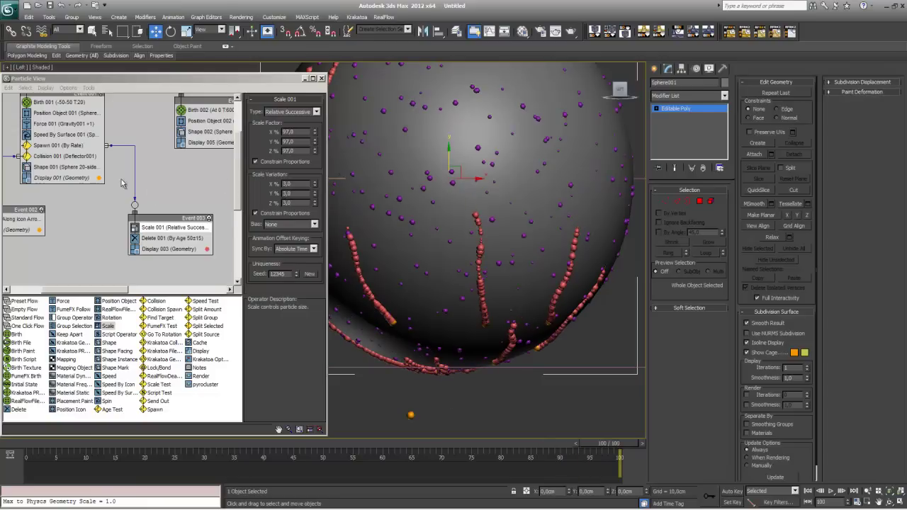
Bias the size variation Towards Minimum and set the scale factor to 98.
left_click(313, 225)
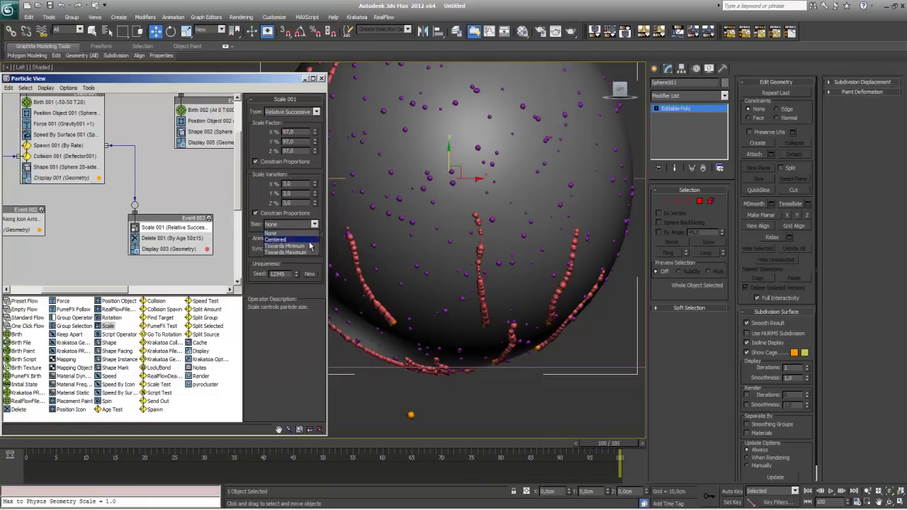
left_click(308, 246)
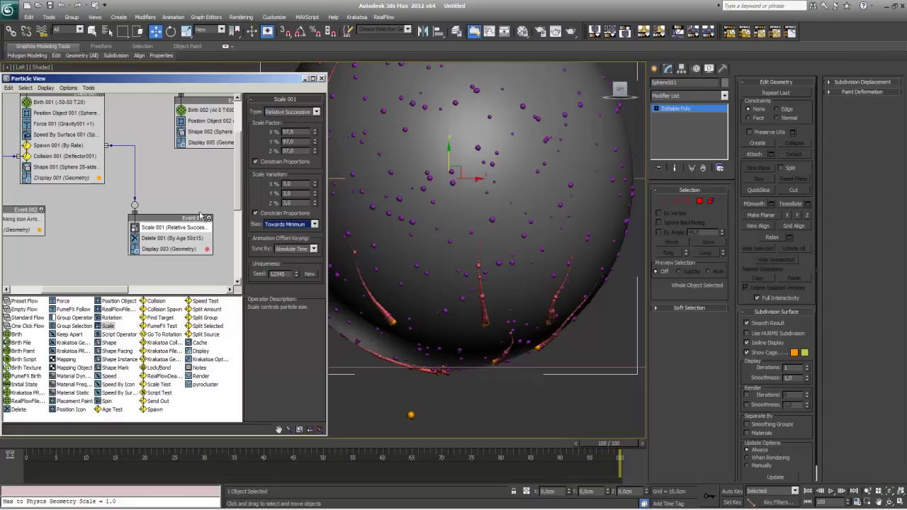
left_click(296, 133)
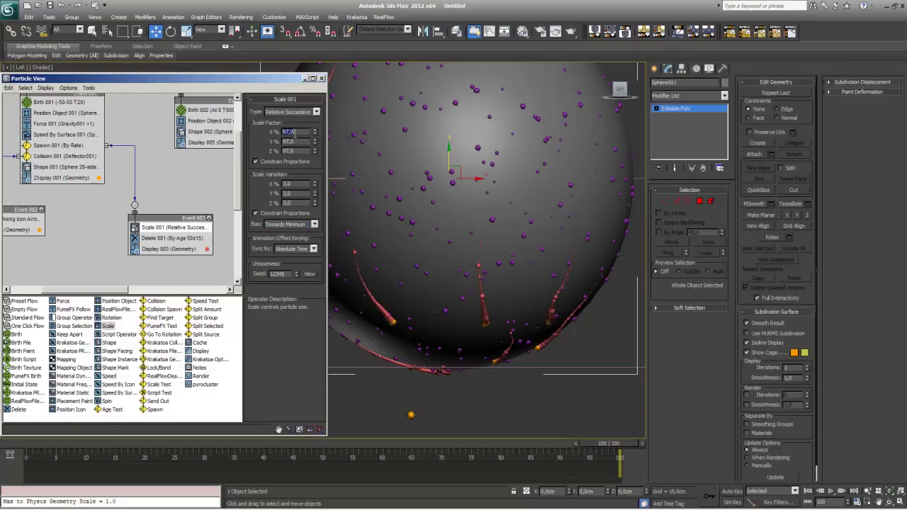
type("98")
key("Return")
Try a scale factor of 99, scrub the timeline, then return it to 98.
type("99")
key("Return")
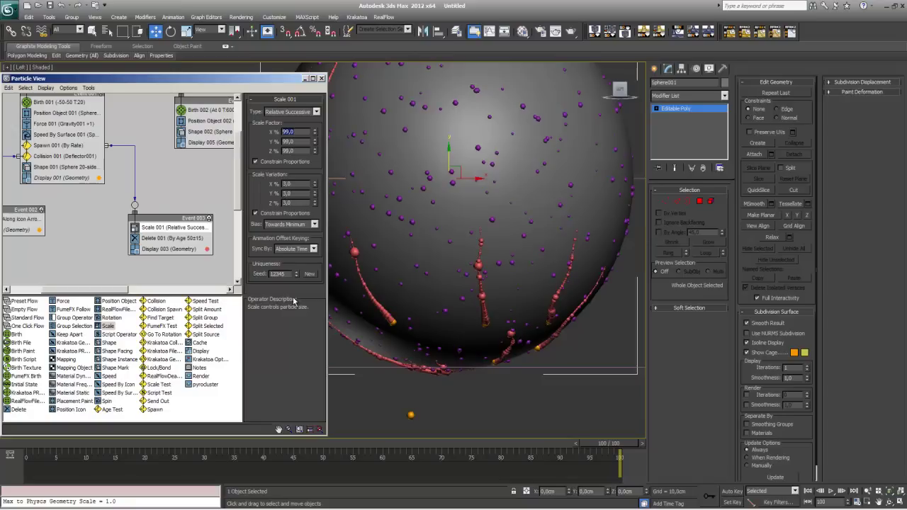
left_click_drag(26, 444, 620, 459)
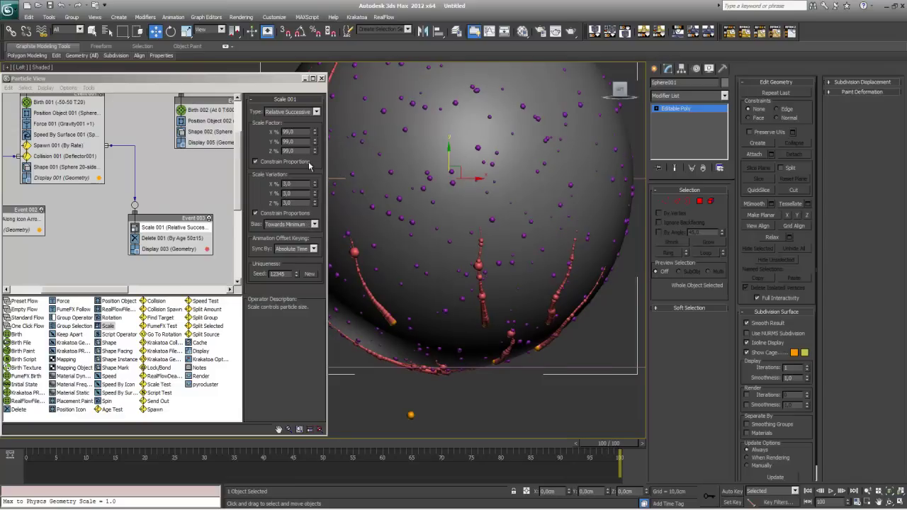
double_click(301, 132)
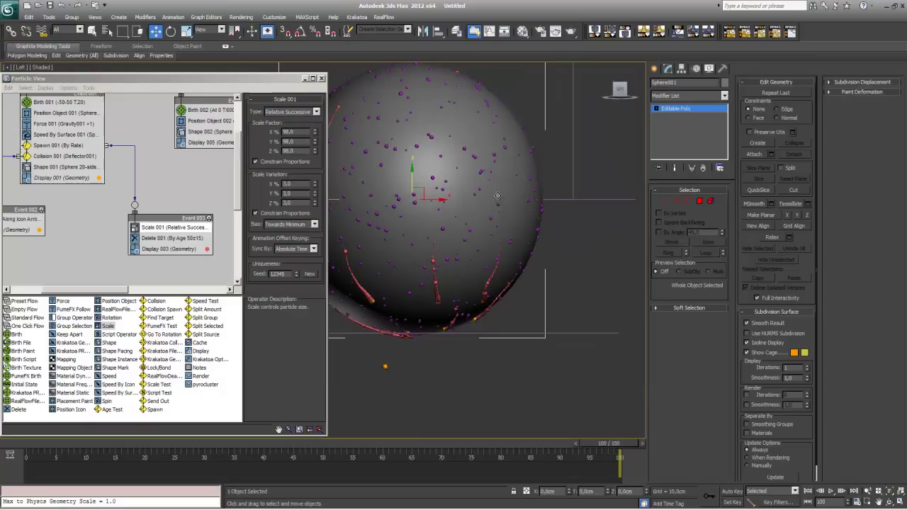
scroll(528, 186, "down", 3)
scroll(425, 184, "down", 3)
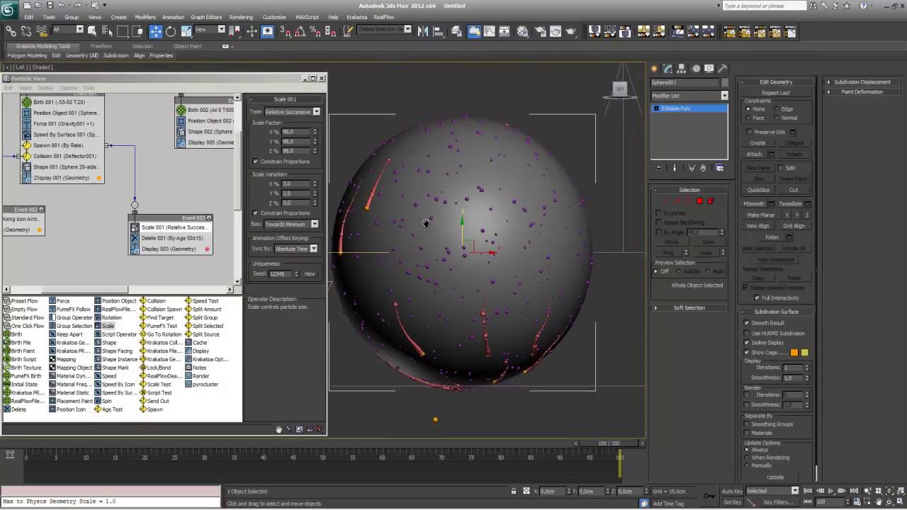
Close Particle View, switch to Perspective, and orbit out to see the whole scene.
left_click(322, 80)
mouse_move(371, 180)
middle_mouse_down()
mouse_move(362, 174)
mouse_move(331, 255)
mouse_move(435, 255)
middle_mouse_up()
key("p")
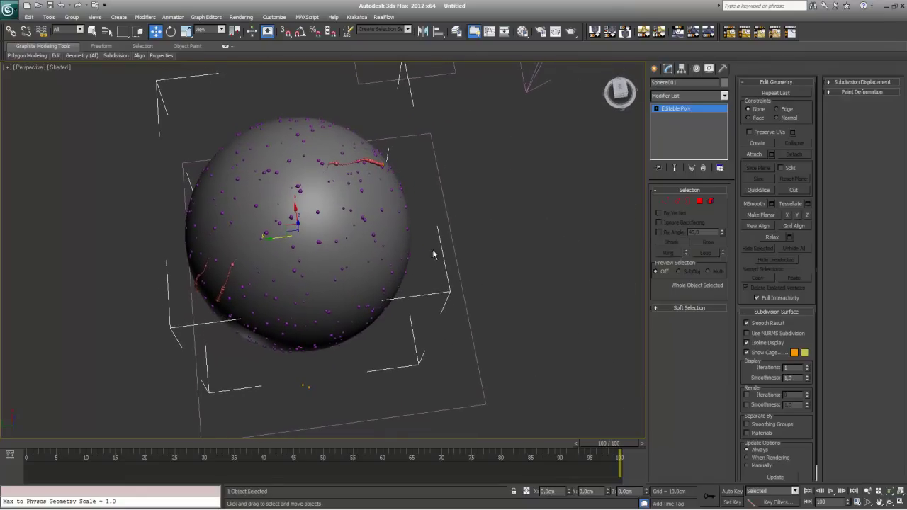
left_click(656, 70)
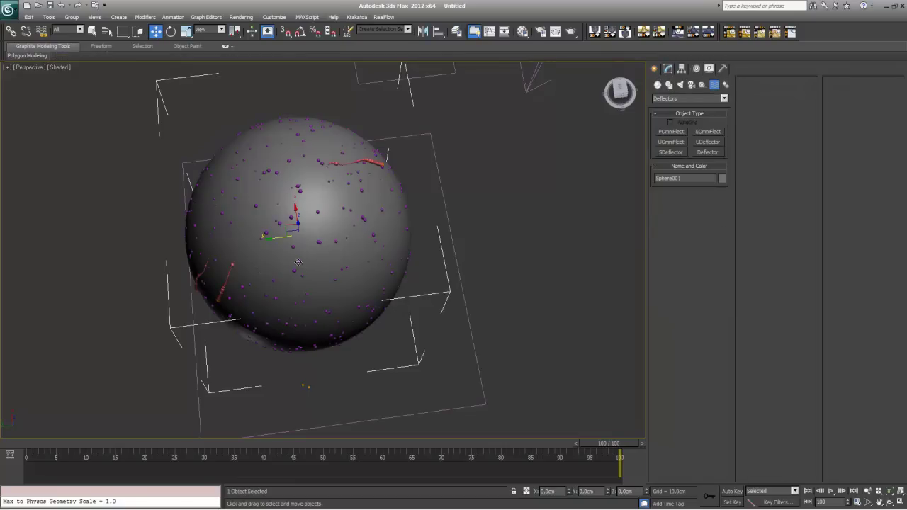
middle_click_drag(337, 264, 237, 274, "alt")
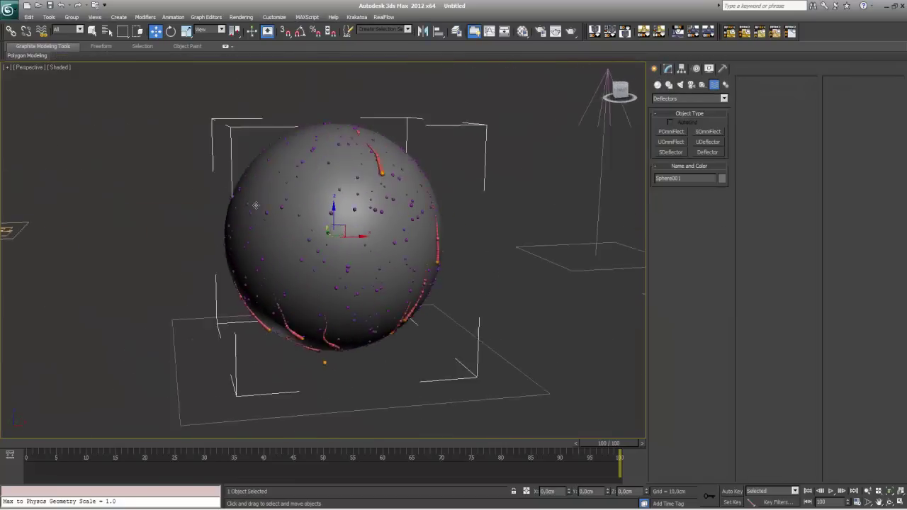
left_click(669, 69)
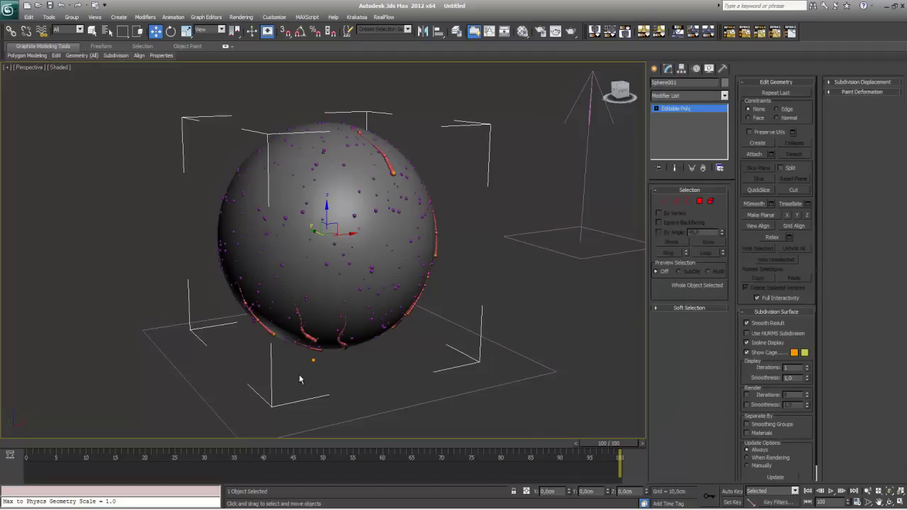
middle_click_drag(304, 364, 234, 310, "alt")
left_click(47, 236)
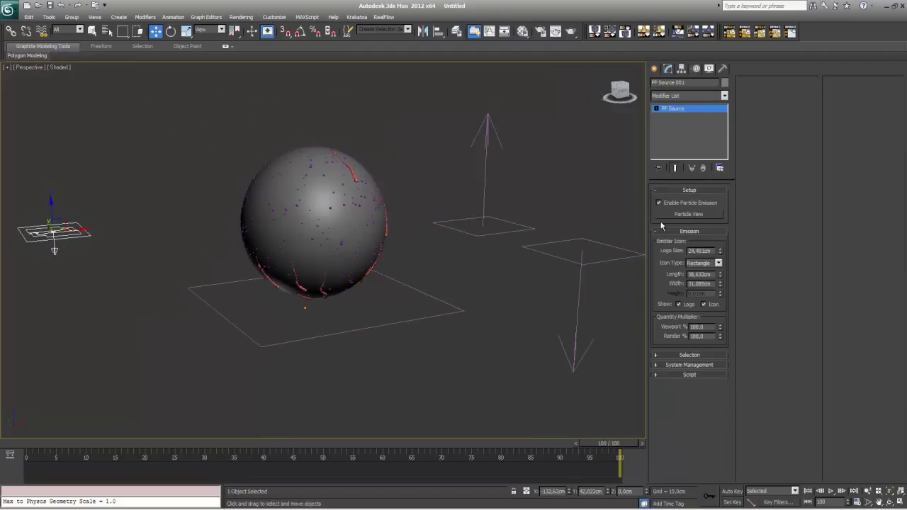
Show the Thinkbox geometry object types in the Create panel.
left_click(654, 68)
left_click(687, 99)
left_click(673, 113)
left_click(658, 84)
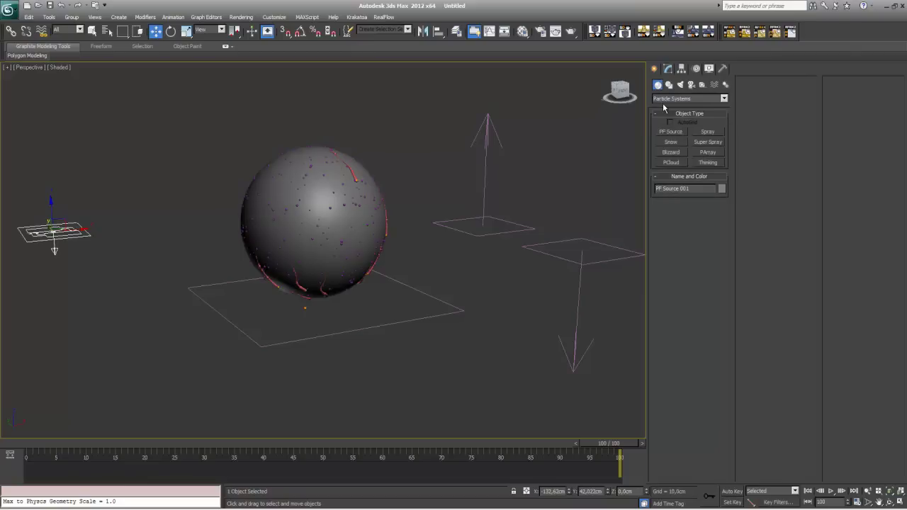
left_click(688, 99)
left_click(683, 228)
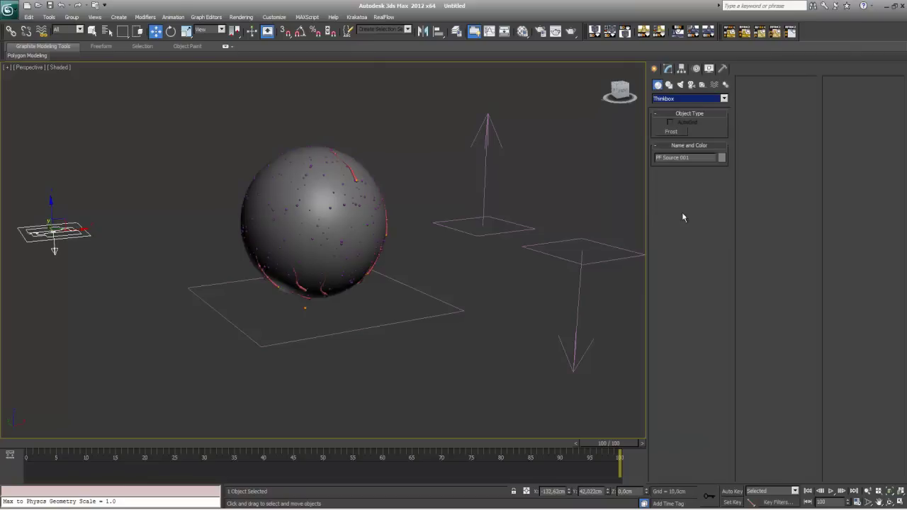
Create a Frost object on the ground grid.
left_click(671, 132)
scroll(432, 269, "up", 3)
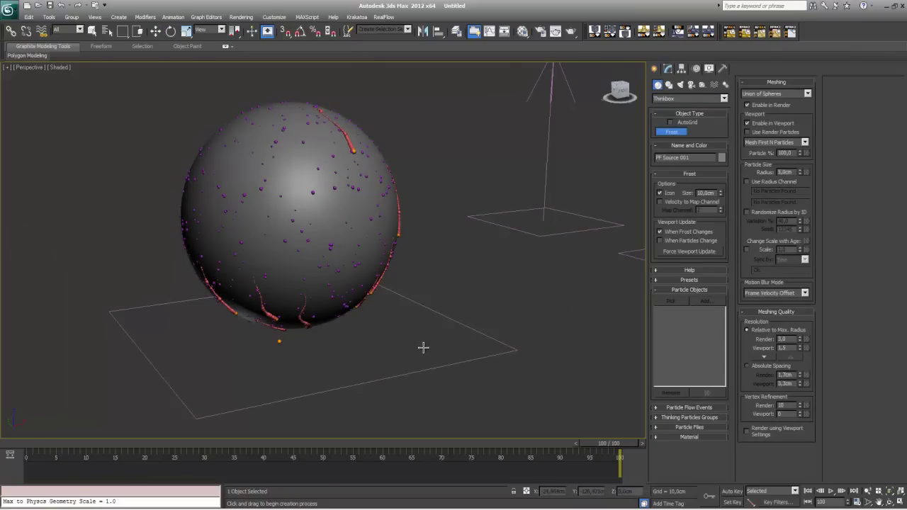
left_click_drag(425, 345, 434, 342)
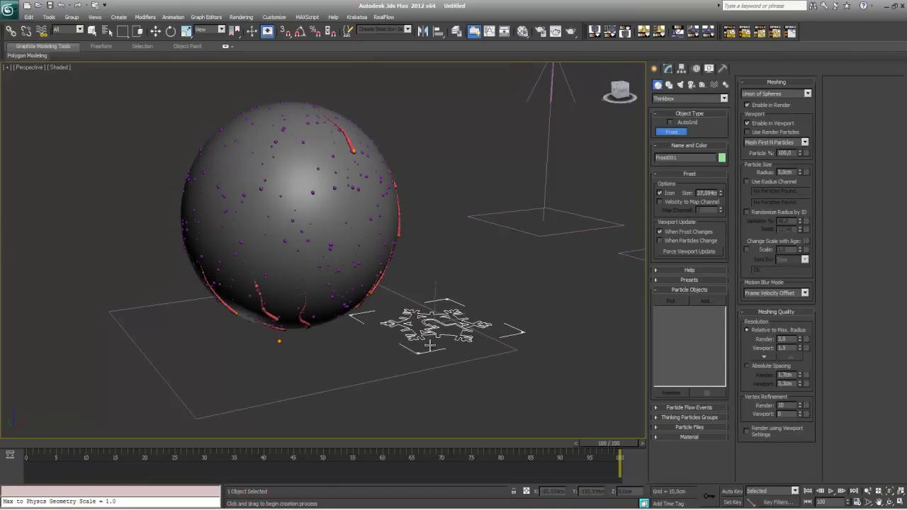
key("w")
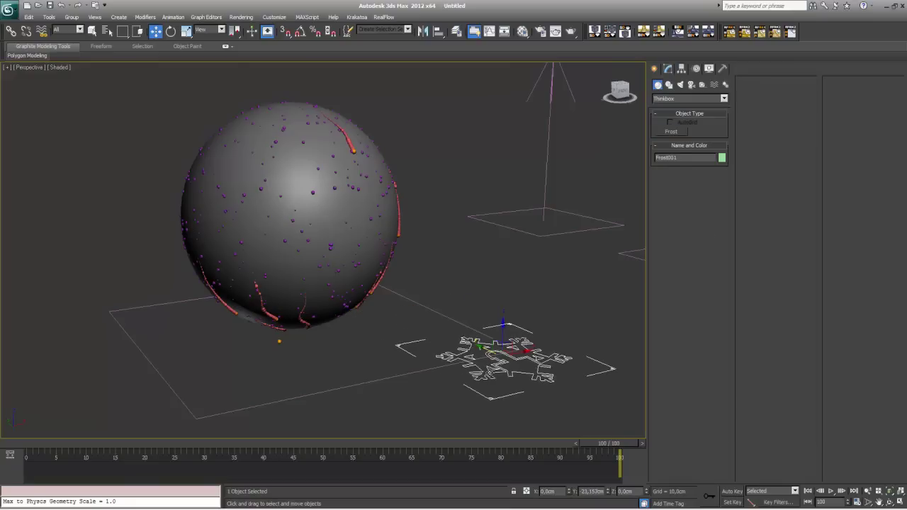
left_click(667, 68)
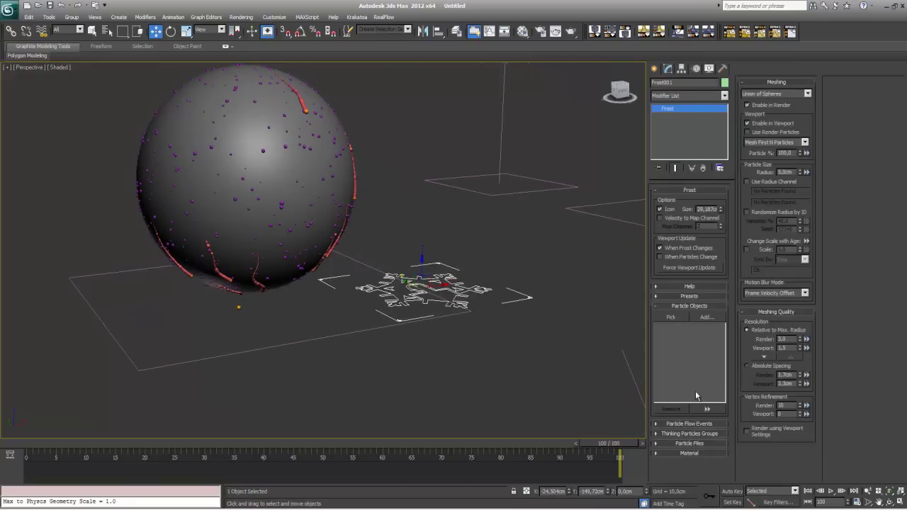
Pick PF Source 001 as Frost's particles and enable Use Radius Channel.
left_click(669, 318)
middle_click_drag(262, 313, 85, 290, "alt")
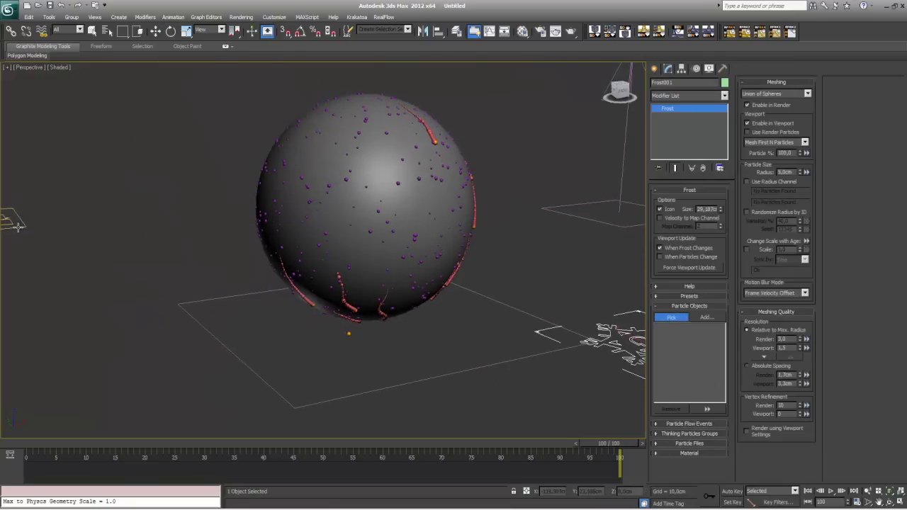
left_click(184, 247)
middle_click_drag(538, 255, 645, 257, "alt")
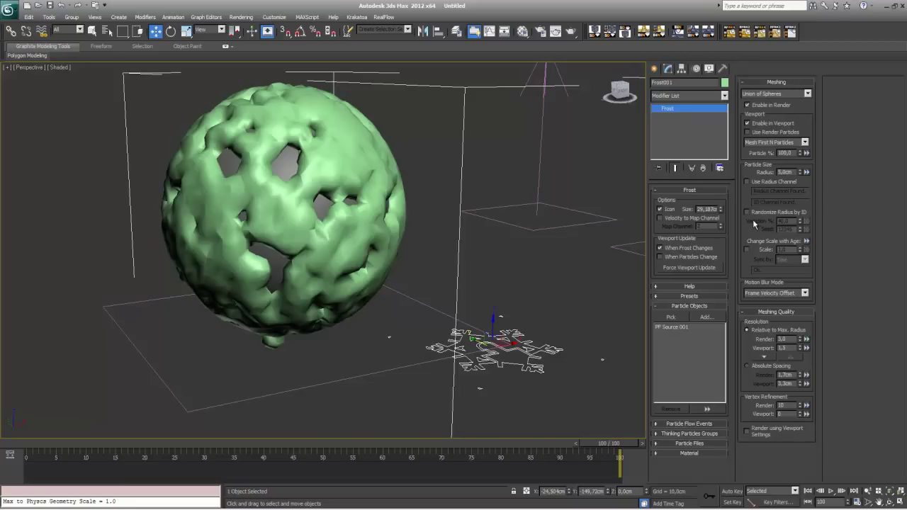
left_click(747, 182)
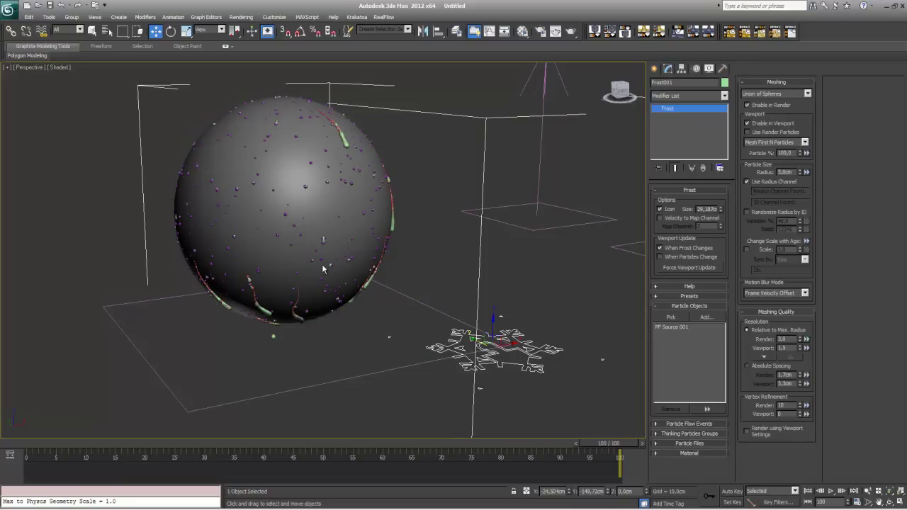
Select PF Source 001 and open Particle View.
scroll(545, 248, "down", 3)
left_click(119, 243)
left_click(688, 213)
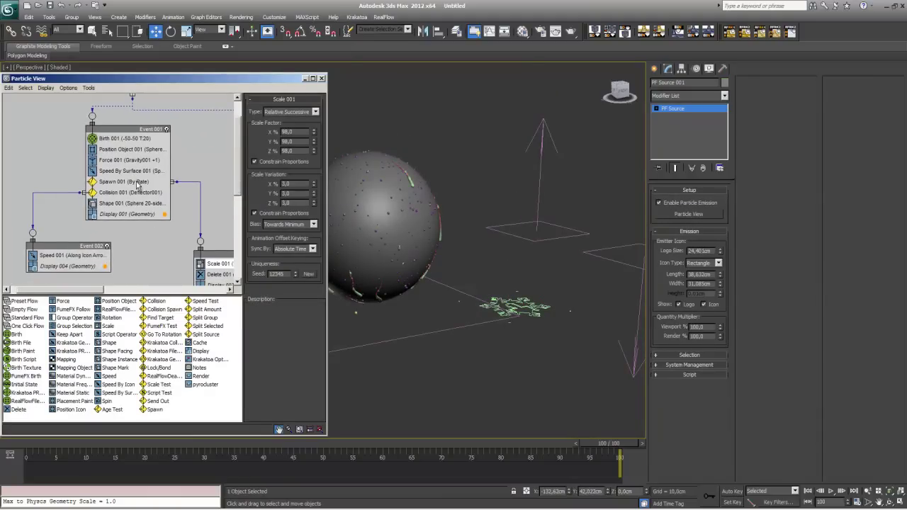
Set the Display 001, 004 and 005 types to None.
left_click(132, 214)
left_click(314, 113)
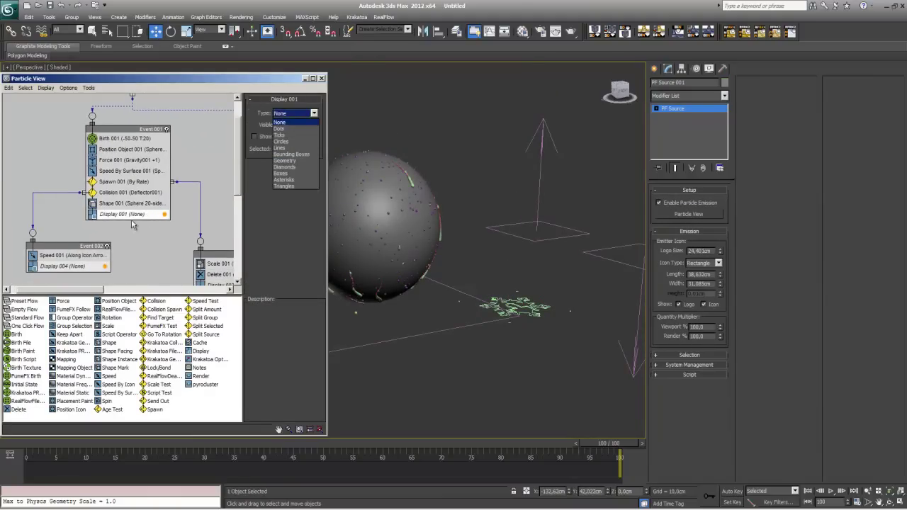
middle_click_drag(132, 225, 63, 171)
left_click(170, 232)
left_click(310, 113)
left_click(209, 125)
middle_click_drag(276, 106, 175, 163)
left_click(286, 116)
left_click(287, 124)
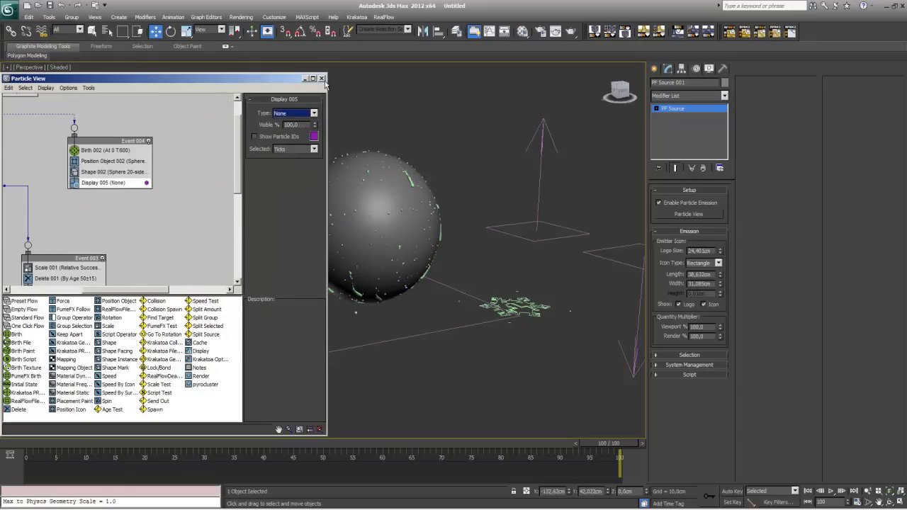
Close Particle View and select the Frost001 mesh.
left_click(321, 78)
mouse_move(326, 99)
middle_mouse_down("alt")
mouse_move(347, 199)
mouse_move(397, 281)
middle_mouse_up("alt")
scroll(354, 211, "up", 5)
scroll(354, 211, "down", 3)
left_click(401, 339)
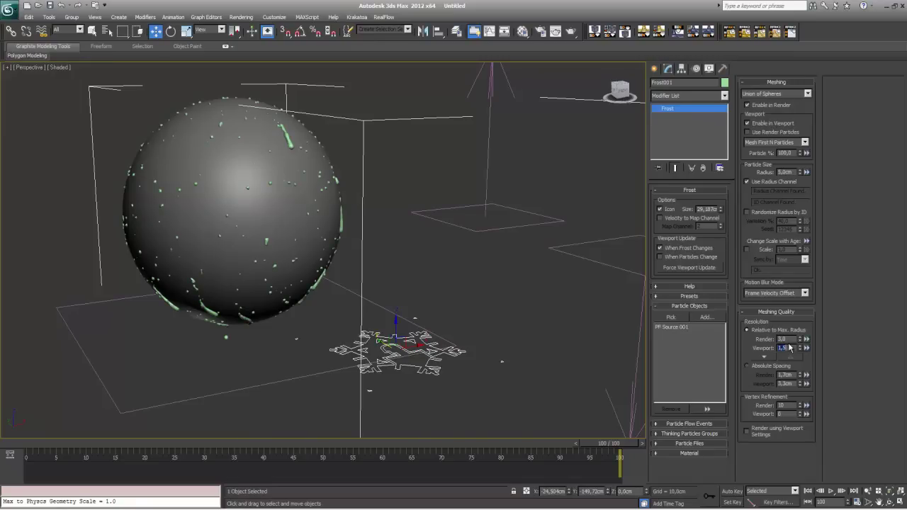
Raise Frost's viewport meshing quality to 5.0.
mouse_move(452, 239)
middle_mouse_down("alt")
mouse_move(397, 284)
mouse_move(290, 335)
middle_mouse_up("alt")
scroll(290, 335, "up", 3)
scroll(326, 239, "up", 5)
scroll(363, 242, "down", 4)
scroll(363, 242, "down", 4)
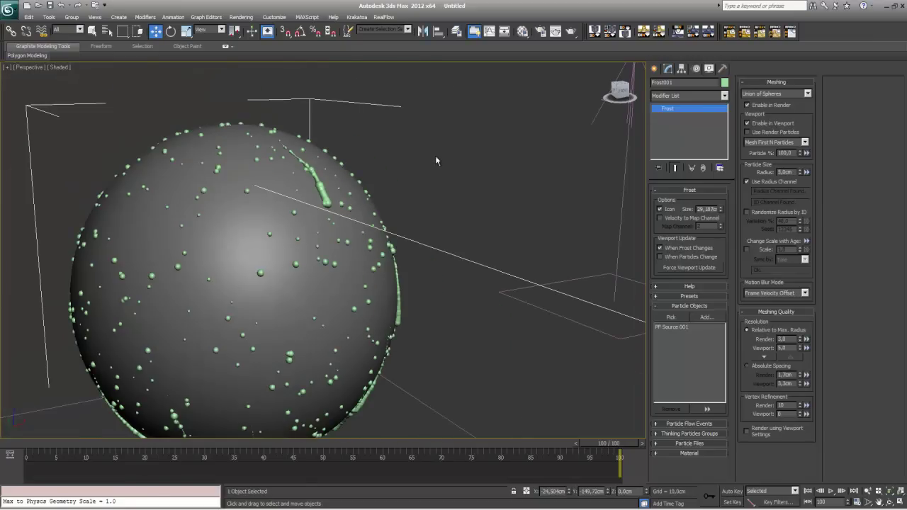
Add a Relax modifier to Frost001 with Relax Value 1.0.
left_click(687, 95)
scroll(688, 102, "down", 3)
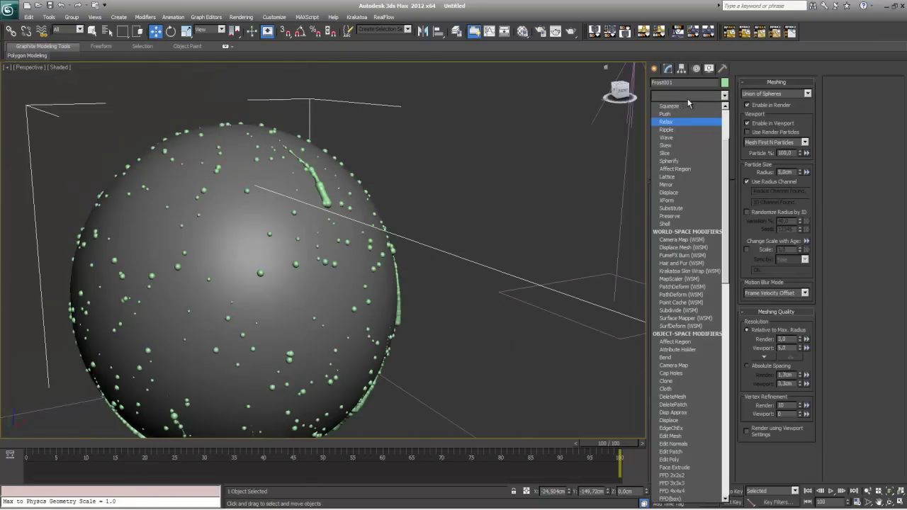
left_click(687, 105)
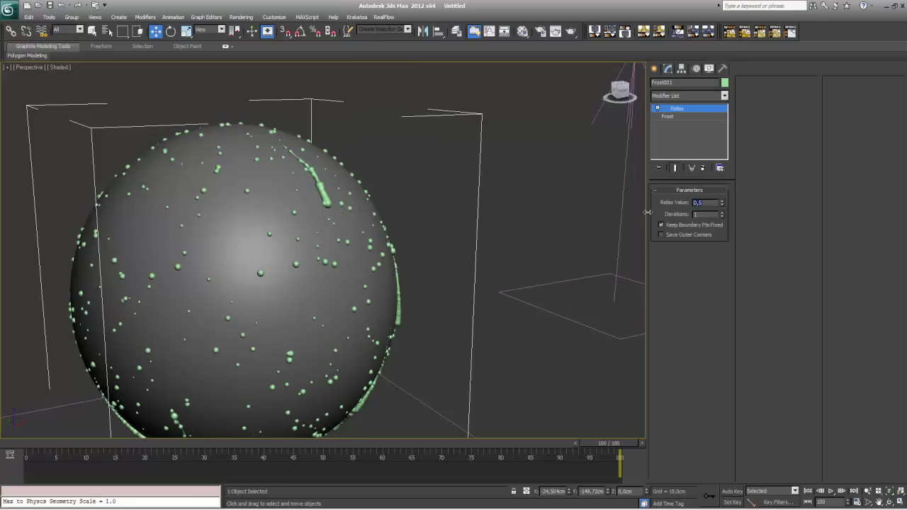
scroll(314, 239, "up", 1)
scroll(314, 239, "down", 2)
scroll(326, 260, "up", 2)
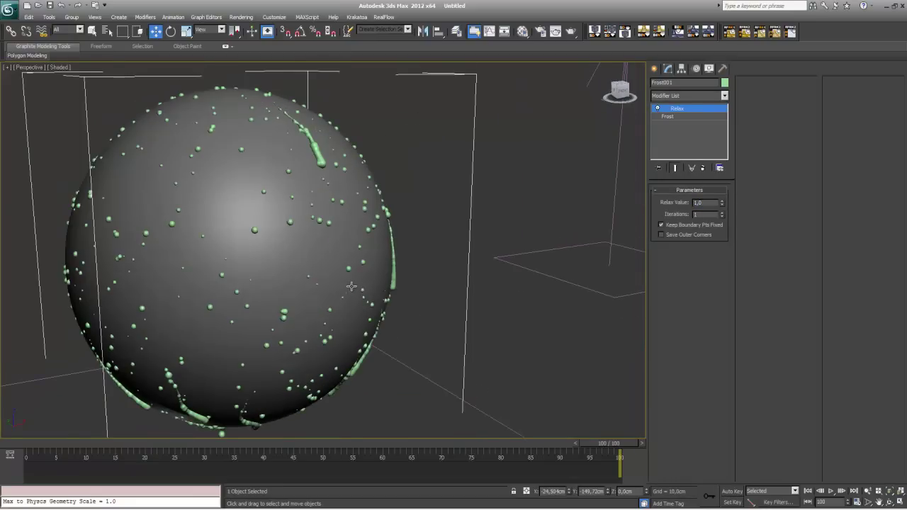
Orbit and scrub to frame 36 to inspect the smoothed droplets.
middle_click_drag(351, 286, 95, 426, "alt")
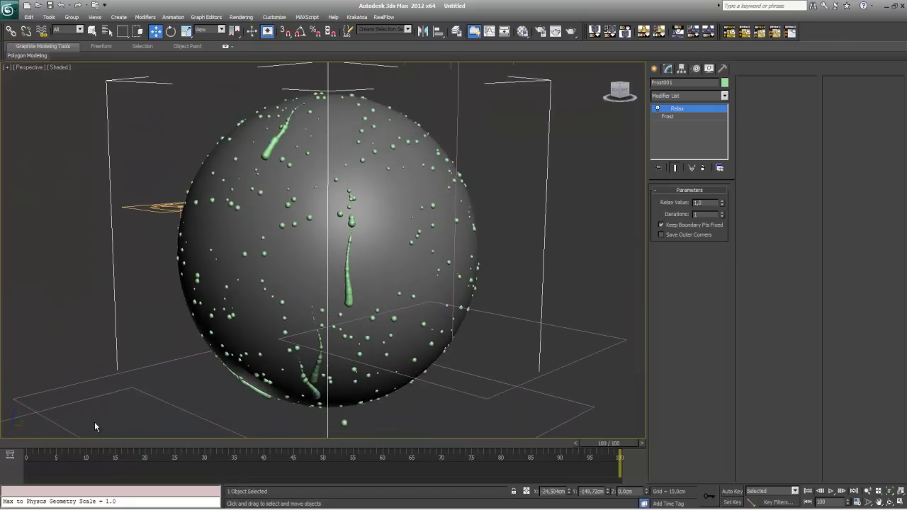
left_click_drag(29, 450, 627, 442)
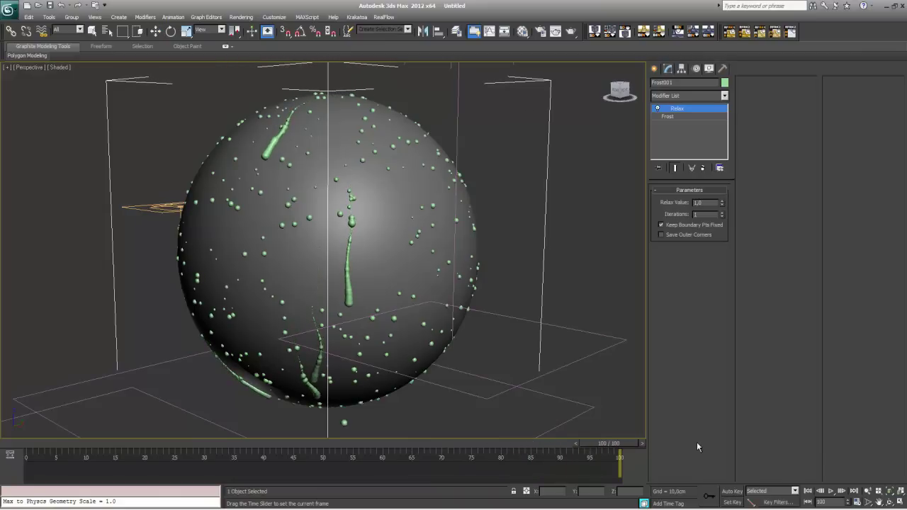
middle_click_drag(562, 404, 401, 276, "alt")
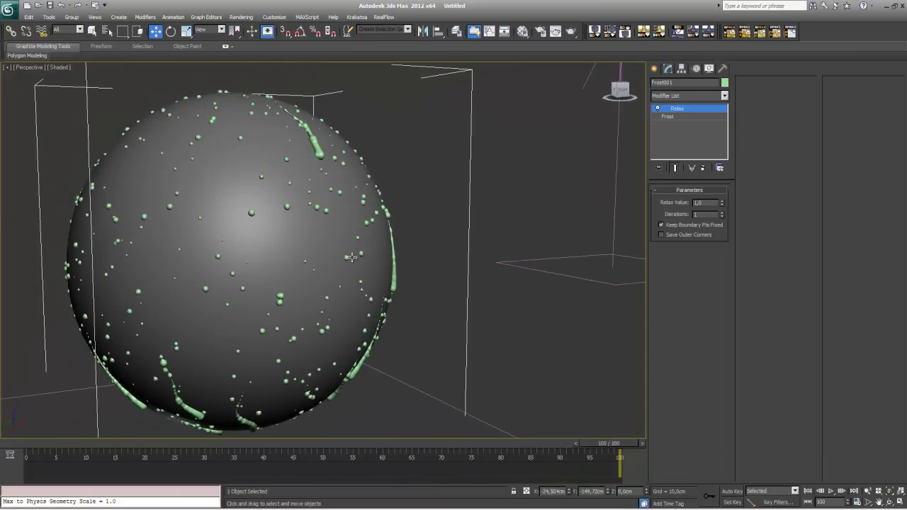
scroll(401, 276, "down", 3)
scroll(402, 277, "down", 2)
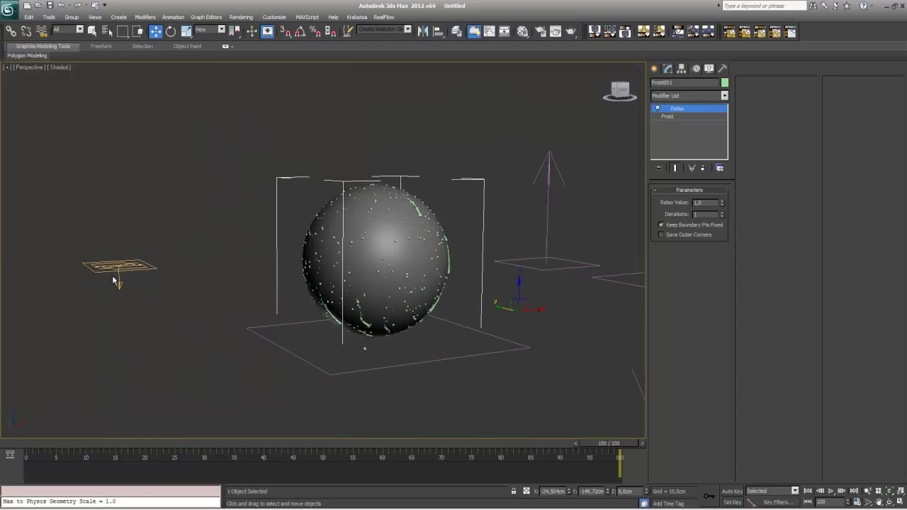
Set the Birth 001 amount to 60 in Particle View.
left_click(115, 281)
left_click(689, 214)
middle_click_drag(194, 214, 153, 181)
left_click(100, 149)
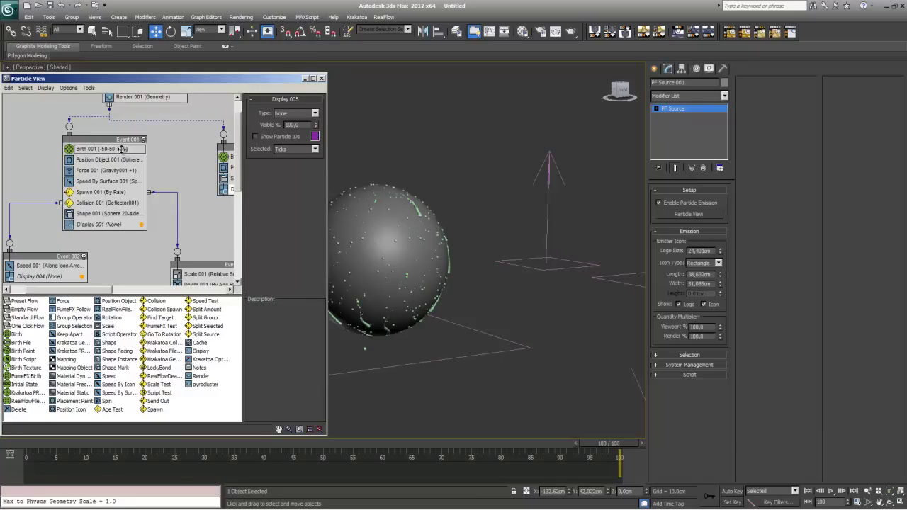
type("60")
key("Return")
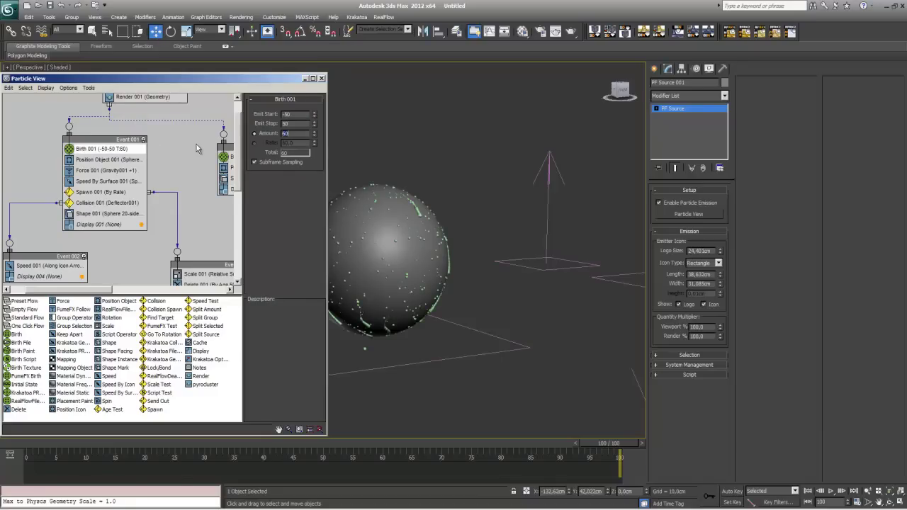
left_click(321, 77)
Scrub from frame 22 to 37 to check the denser trails, then clear the selection.
scroll(358, 340, "up", 1)
scroll(348, 332, "up", 3)
mouse_move(348, 333)
middle_mouse_down("alt")
mouse_move(323, 315)
mouse_move(234, 383)
middle_mouse_up("alt")
left_click(167, 449)
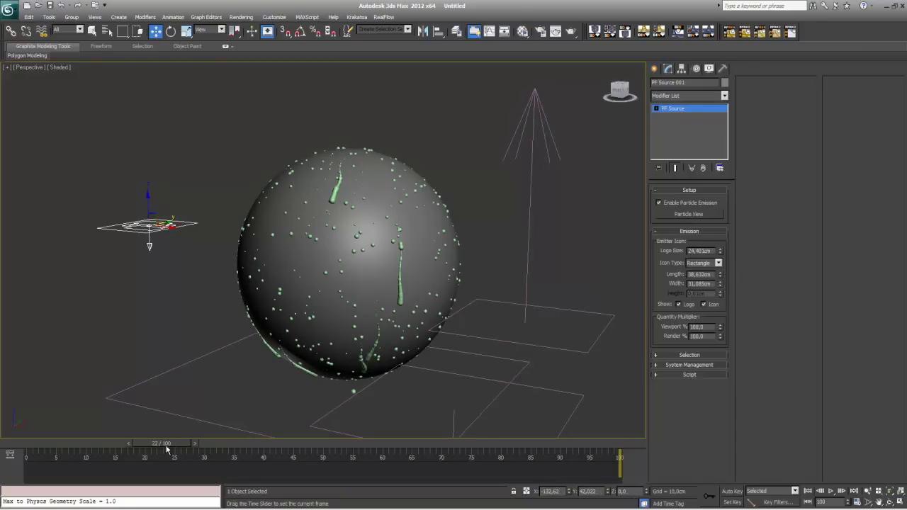
mouse_move(196, 448)
left_mouse_down()
mouse_move(249, 450)
mouse_move(285, 411)
left_mouse_up()
middle_click_drag(343, 320, 238, 227, "alt")
scroll(330, 304, "up", 3)
mouse_move(27, 56)
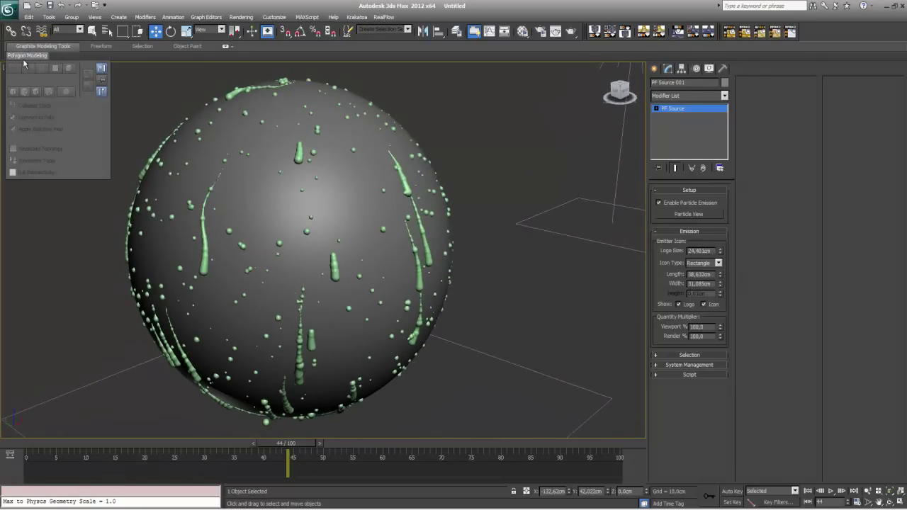
left_click(27, 192)
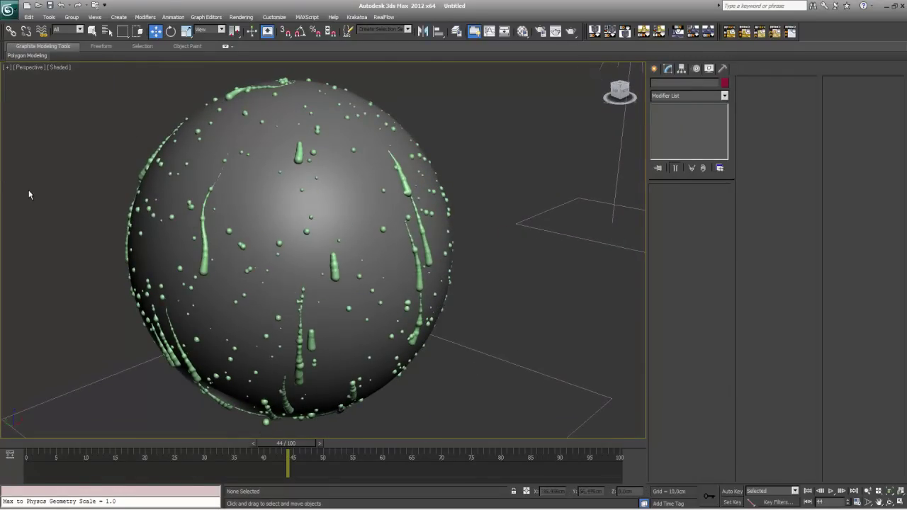
left_click(8, 68)
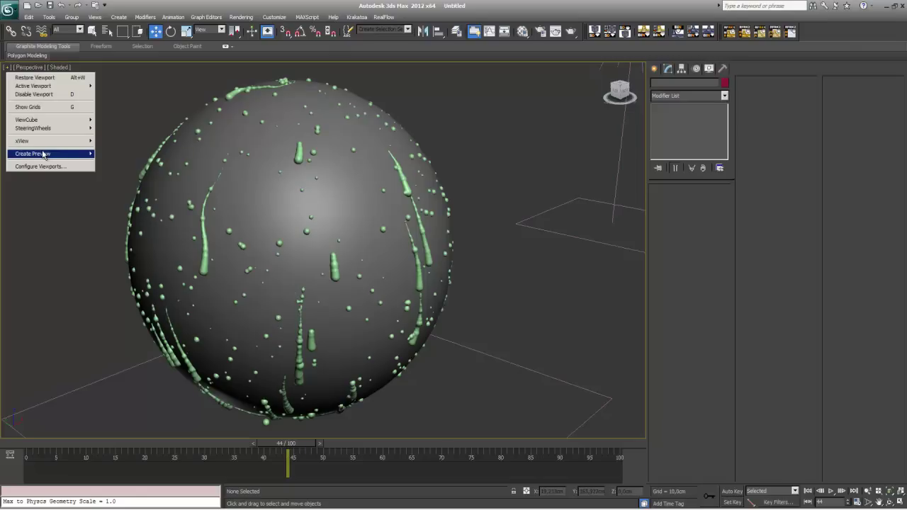
Make a 100% (640×480) AVI preview of the Perspective view, frames 0–100.
mouse_move(33, 154)
left_click(157, 163)
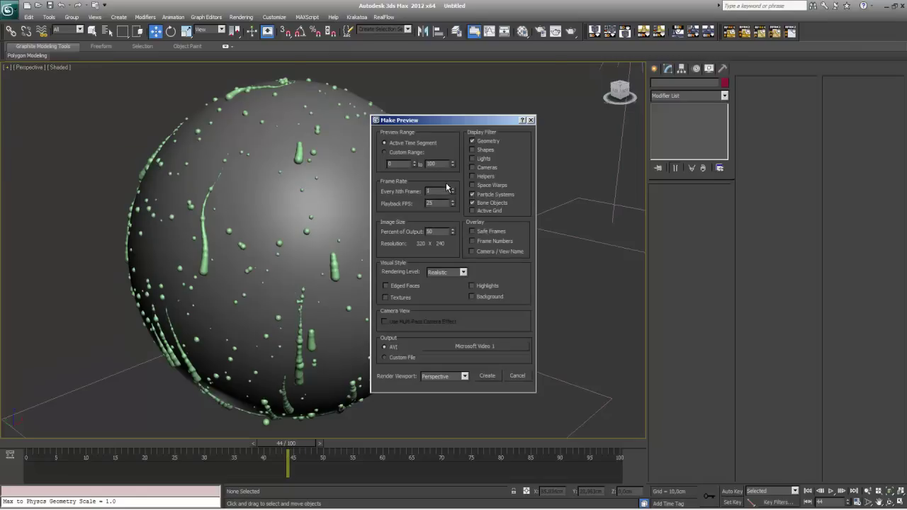
type("100")
left_click(487, 375)
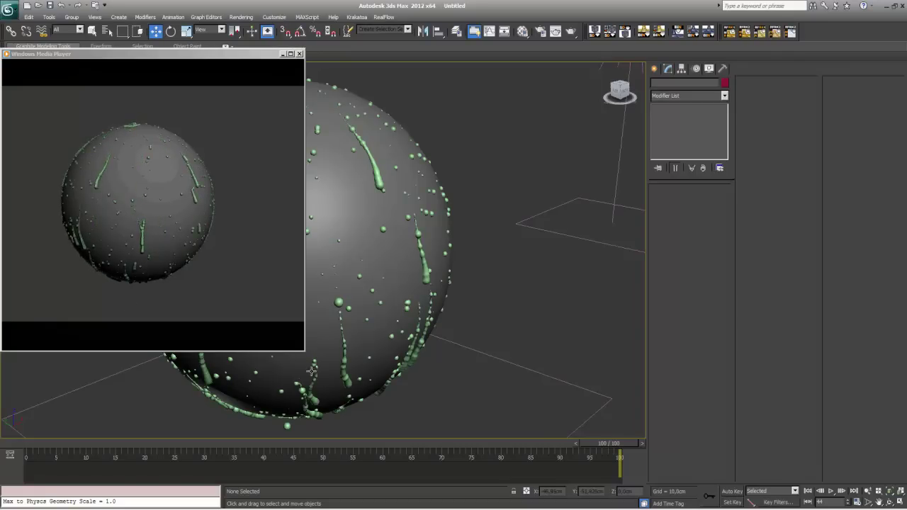
Enlarge the Windows Media Player window to view the green Frost drip-trail preview bigger.
left_click_drag(303, 350, 394, 439)
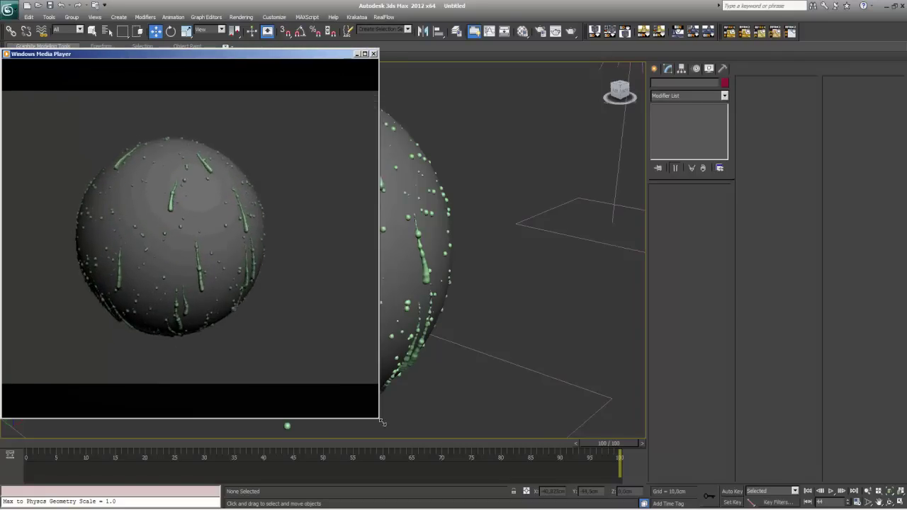